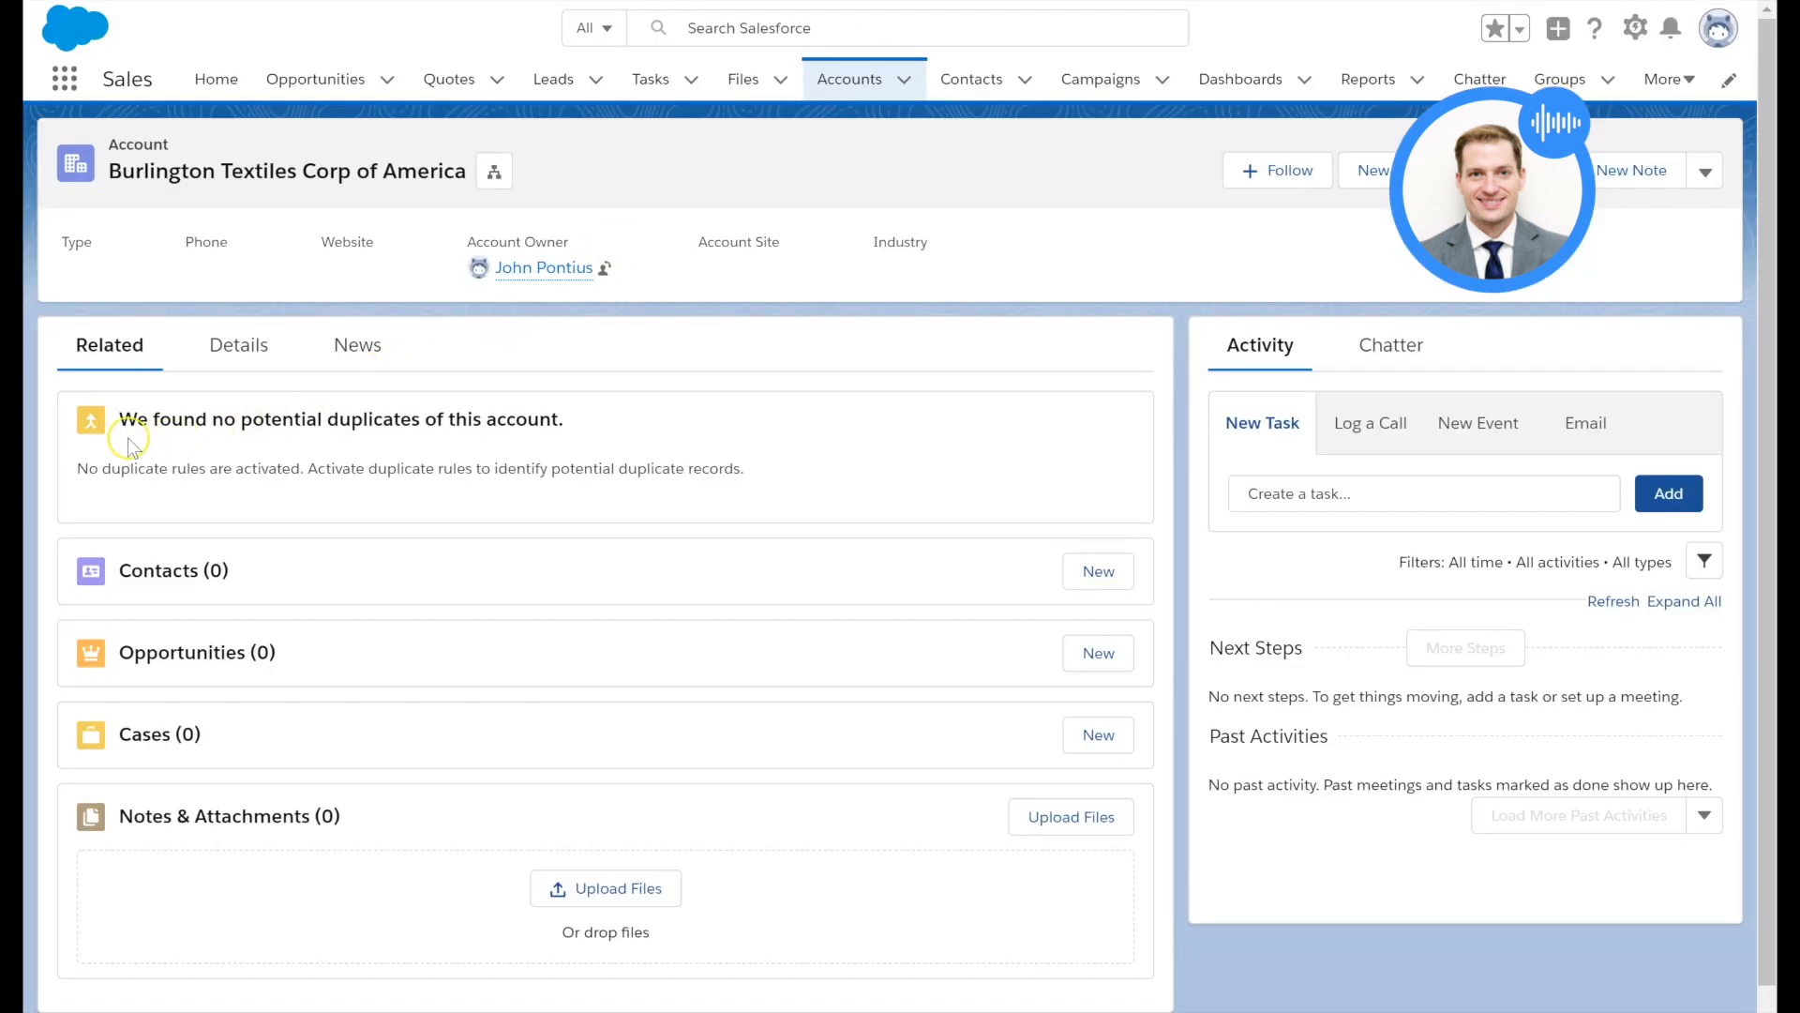
# Step: Review the potential-duplicates notice and the account name on the Burlington Textiles Corp of America records
pyautogui.moveTo(117, 420); pyautogui.dragTo(630, 436)
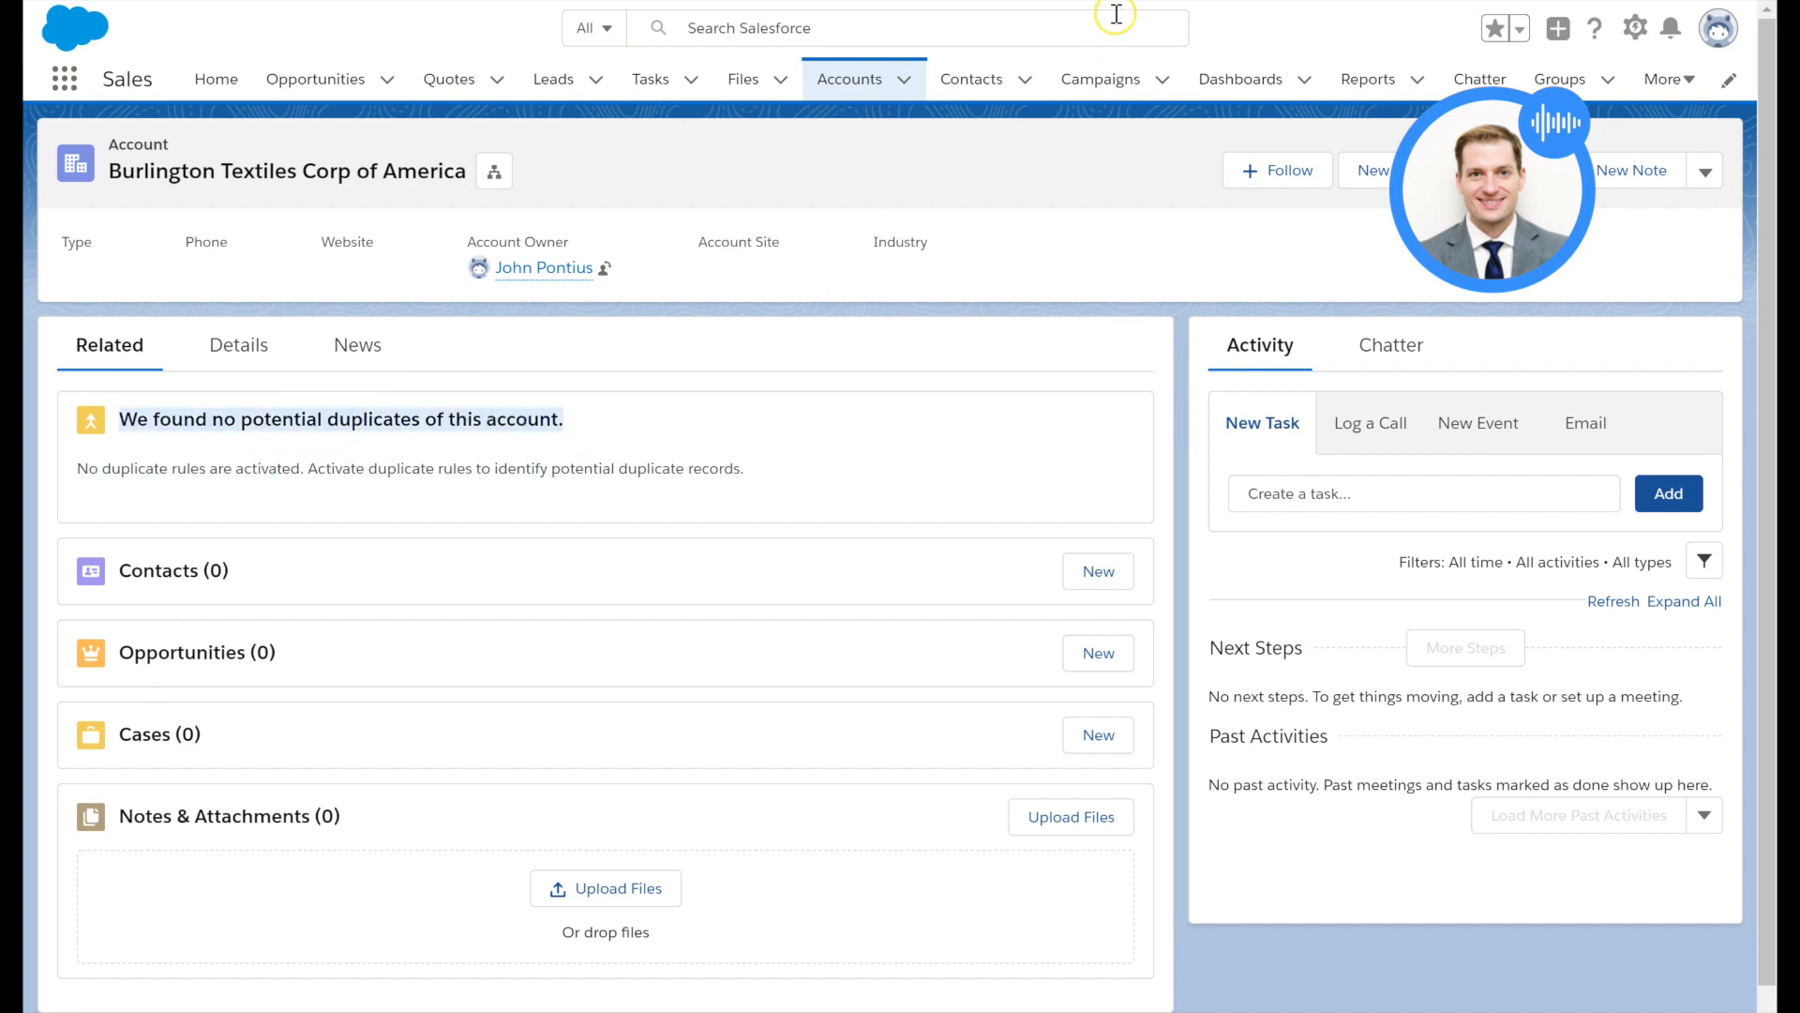
pyautogui.moveTo(171, 421); pyautogui.dragTo(482, 421)
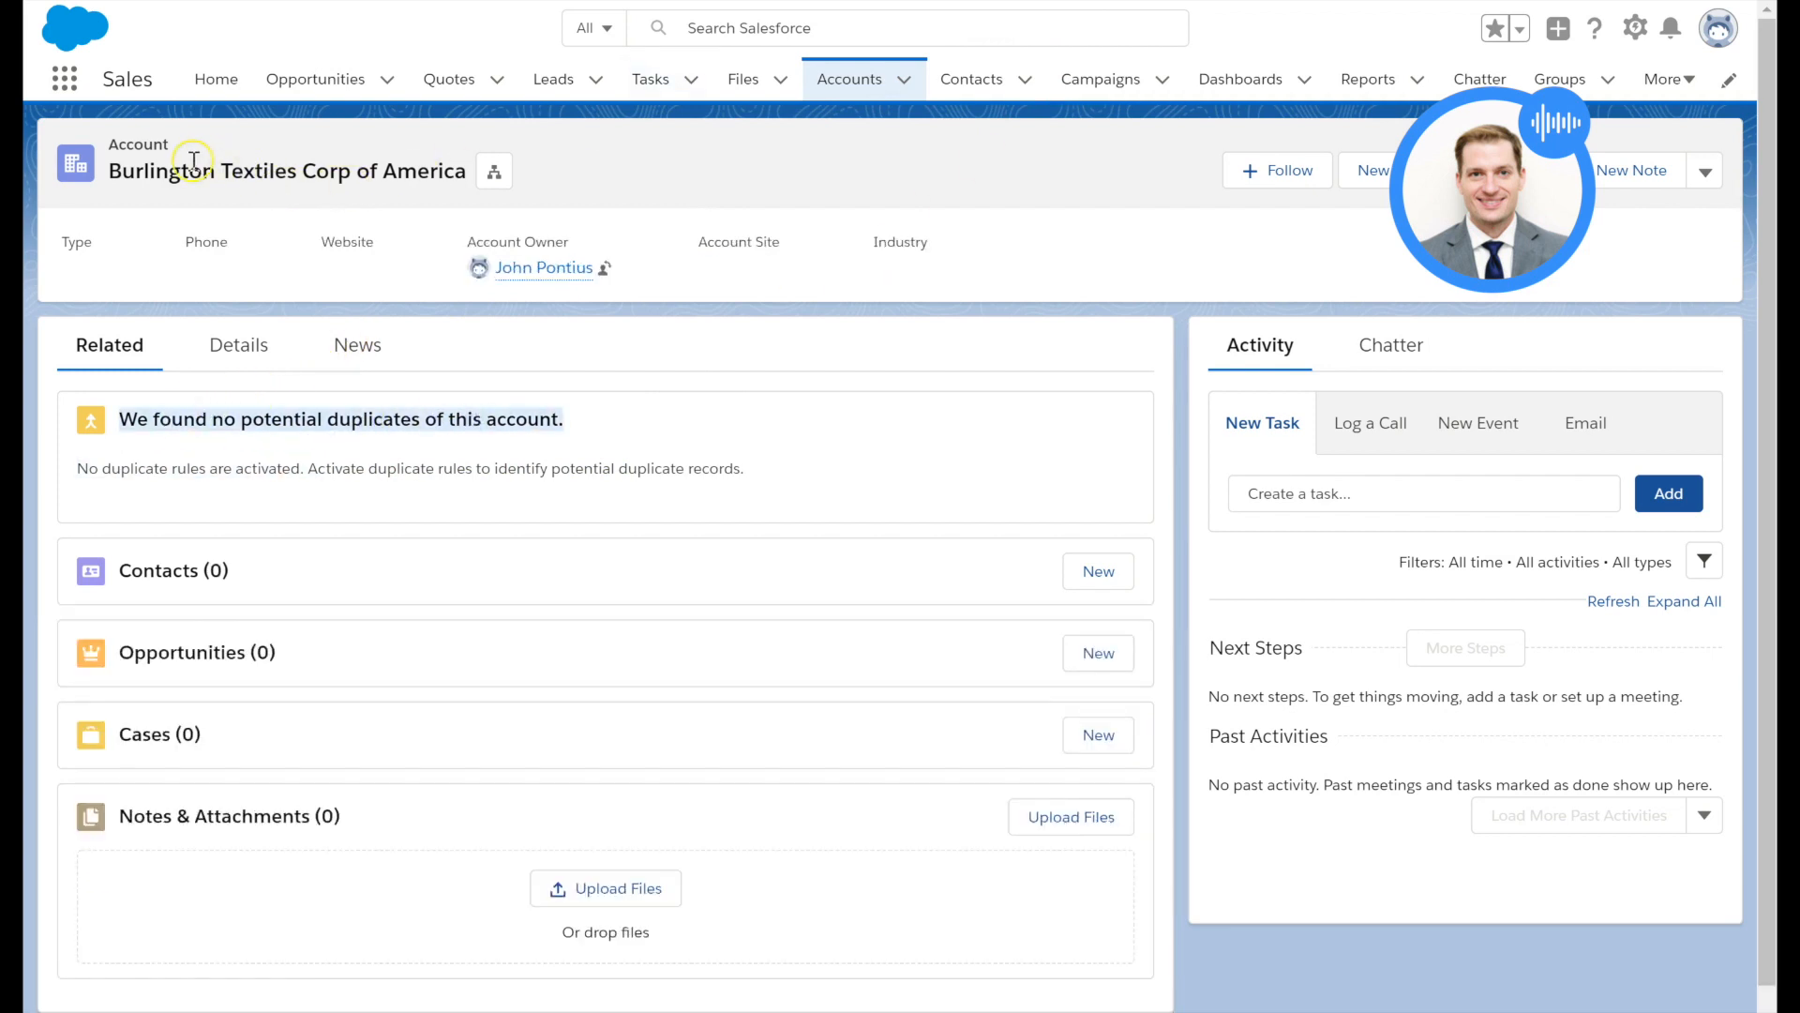
pyautogui.moveTo(181, 170); pyautogui.dragTo(414, 178)
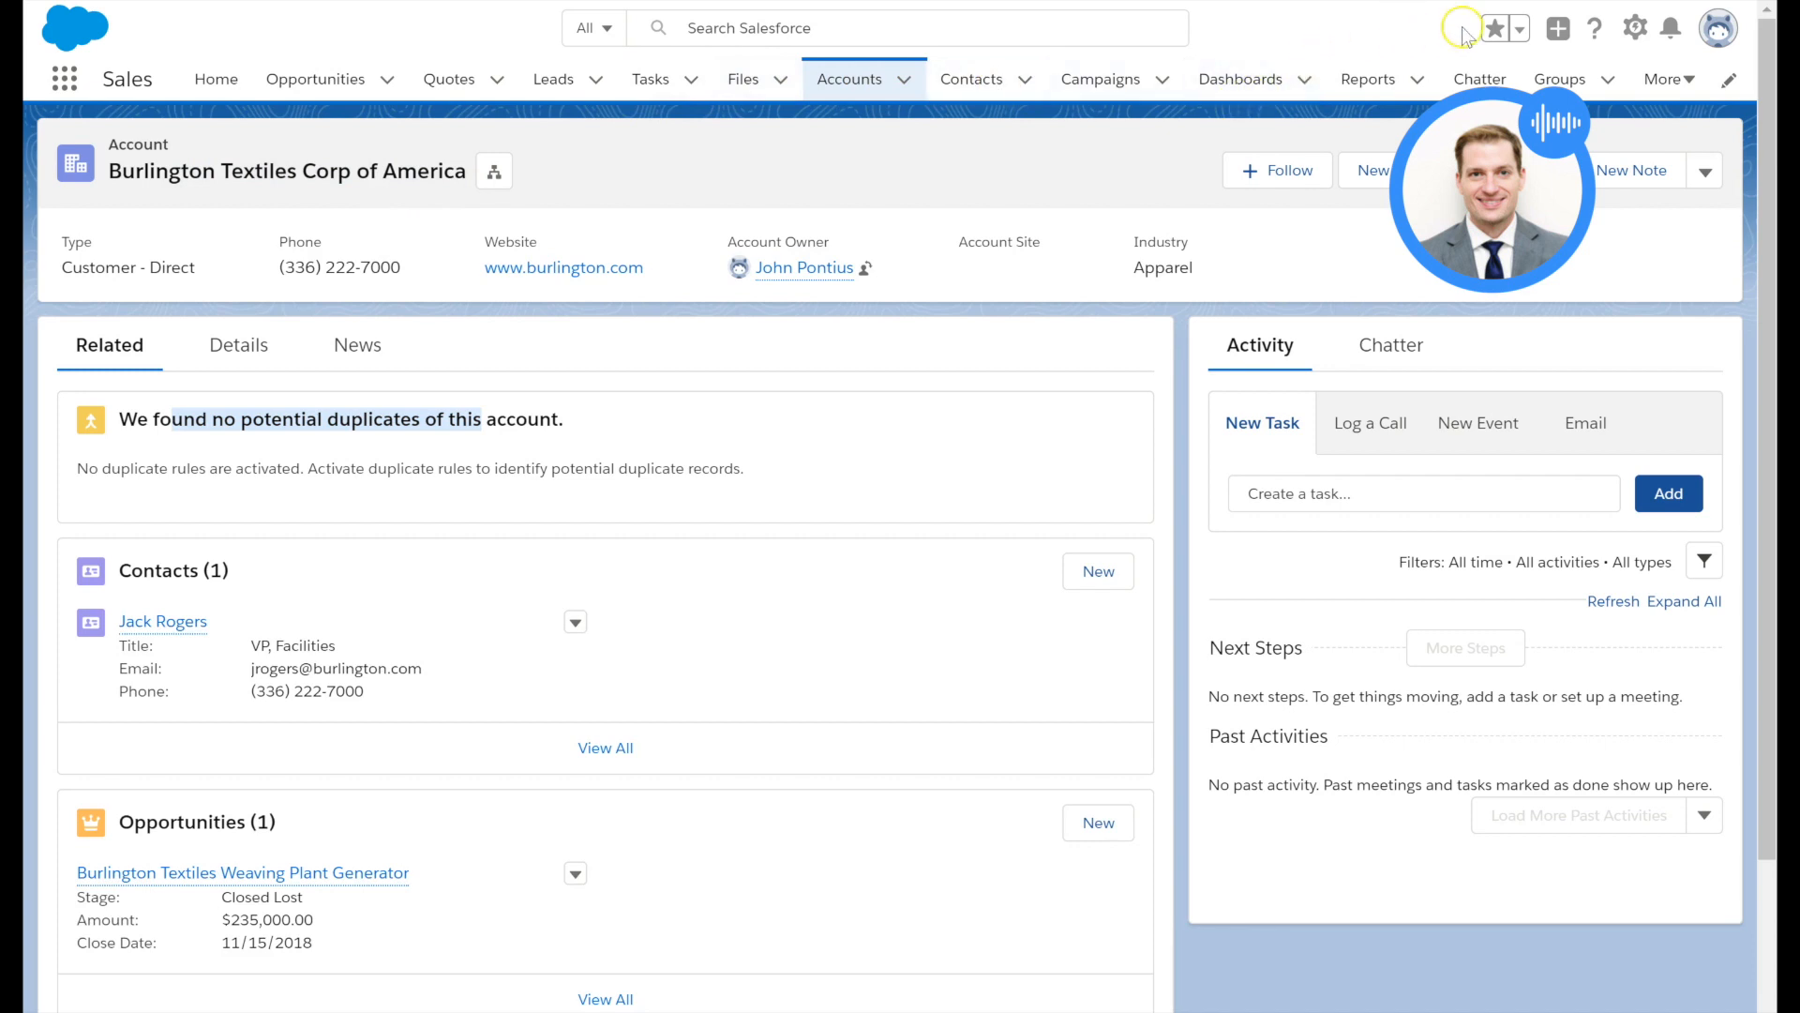
# Step: Open Setup, search for "dupl" and go to the Matching Rules page
pyautogui.click(1636, 45)
pyautogui.click(1577, 88)
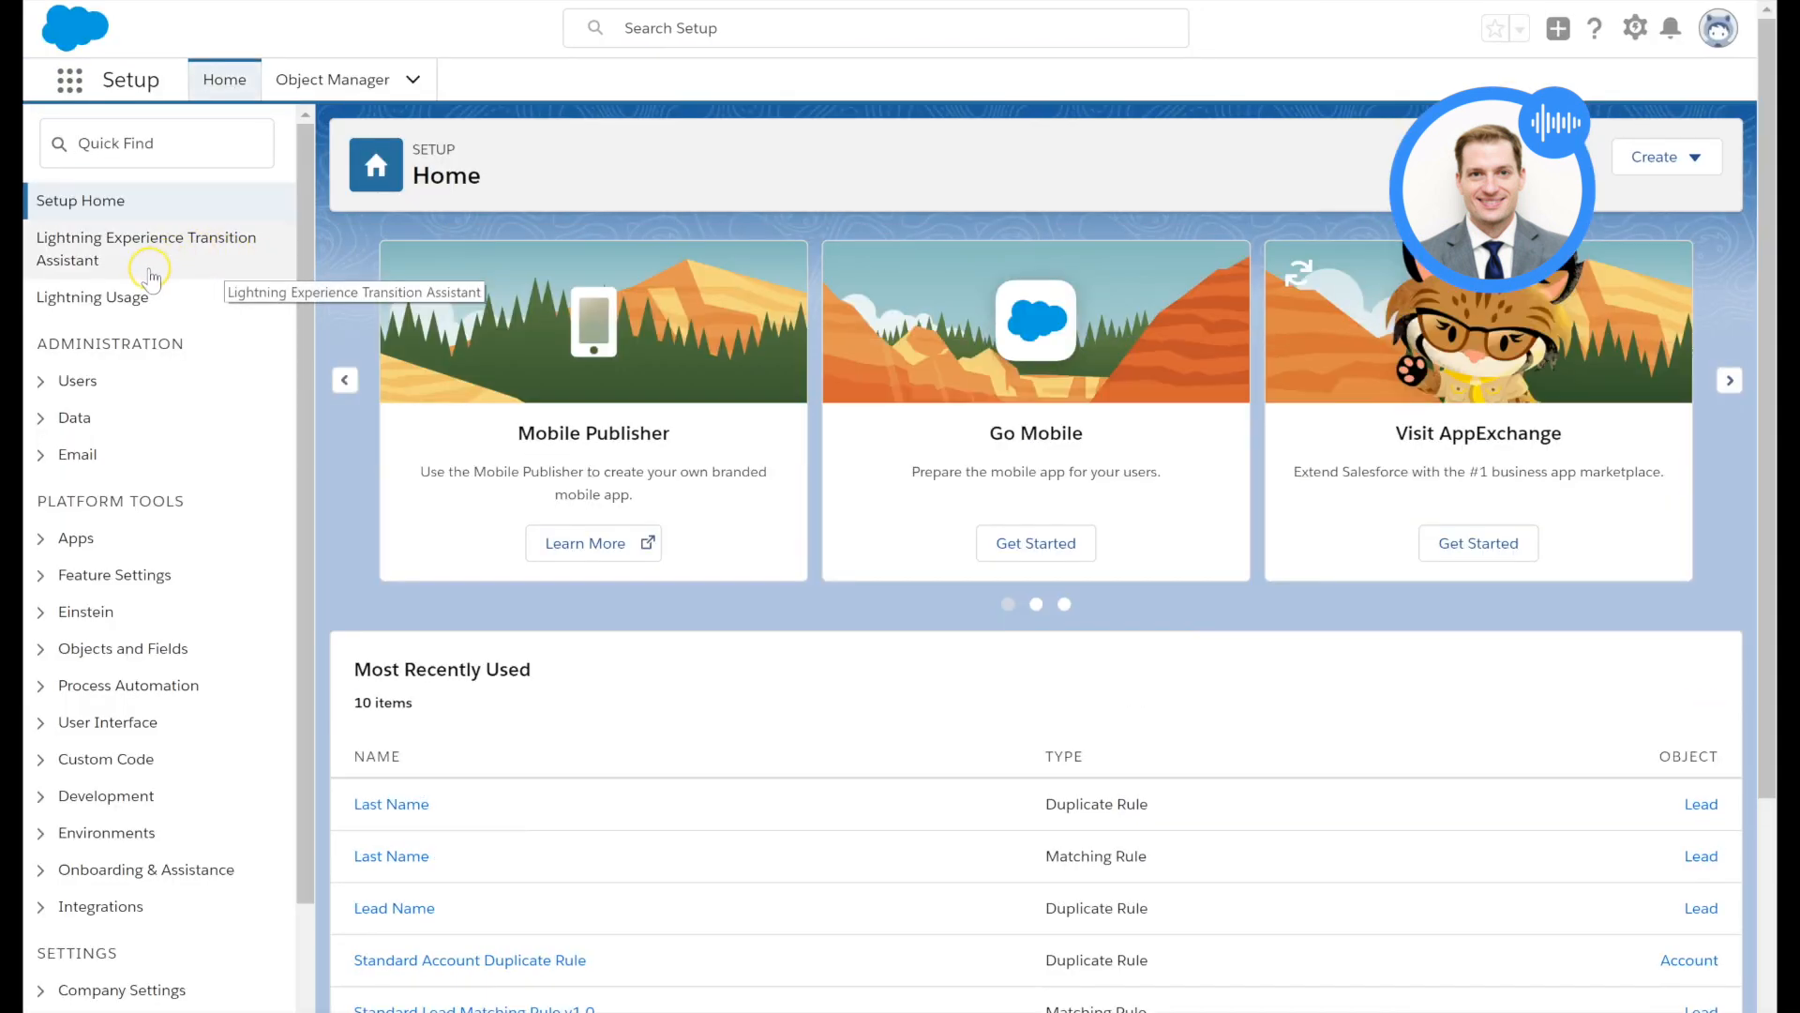
pyautogui.click(172, 143)
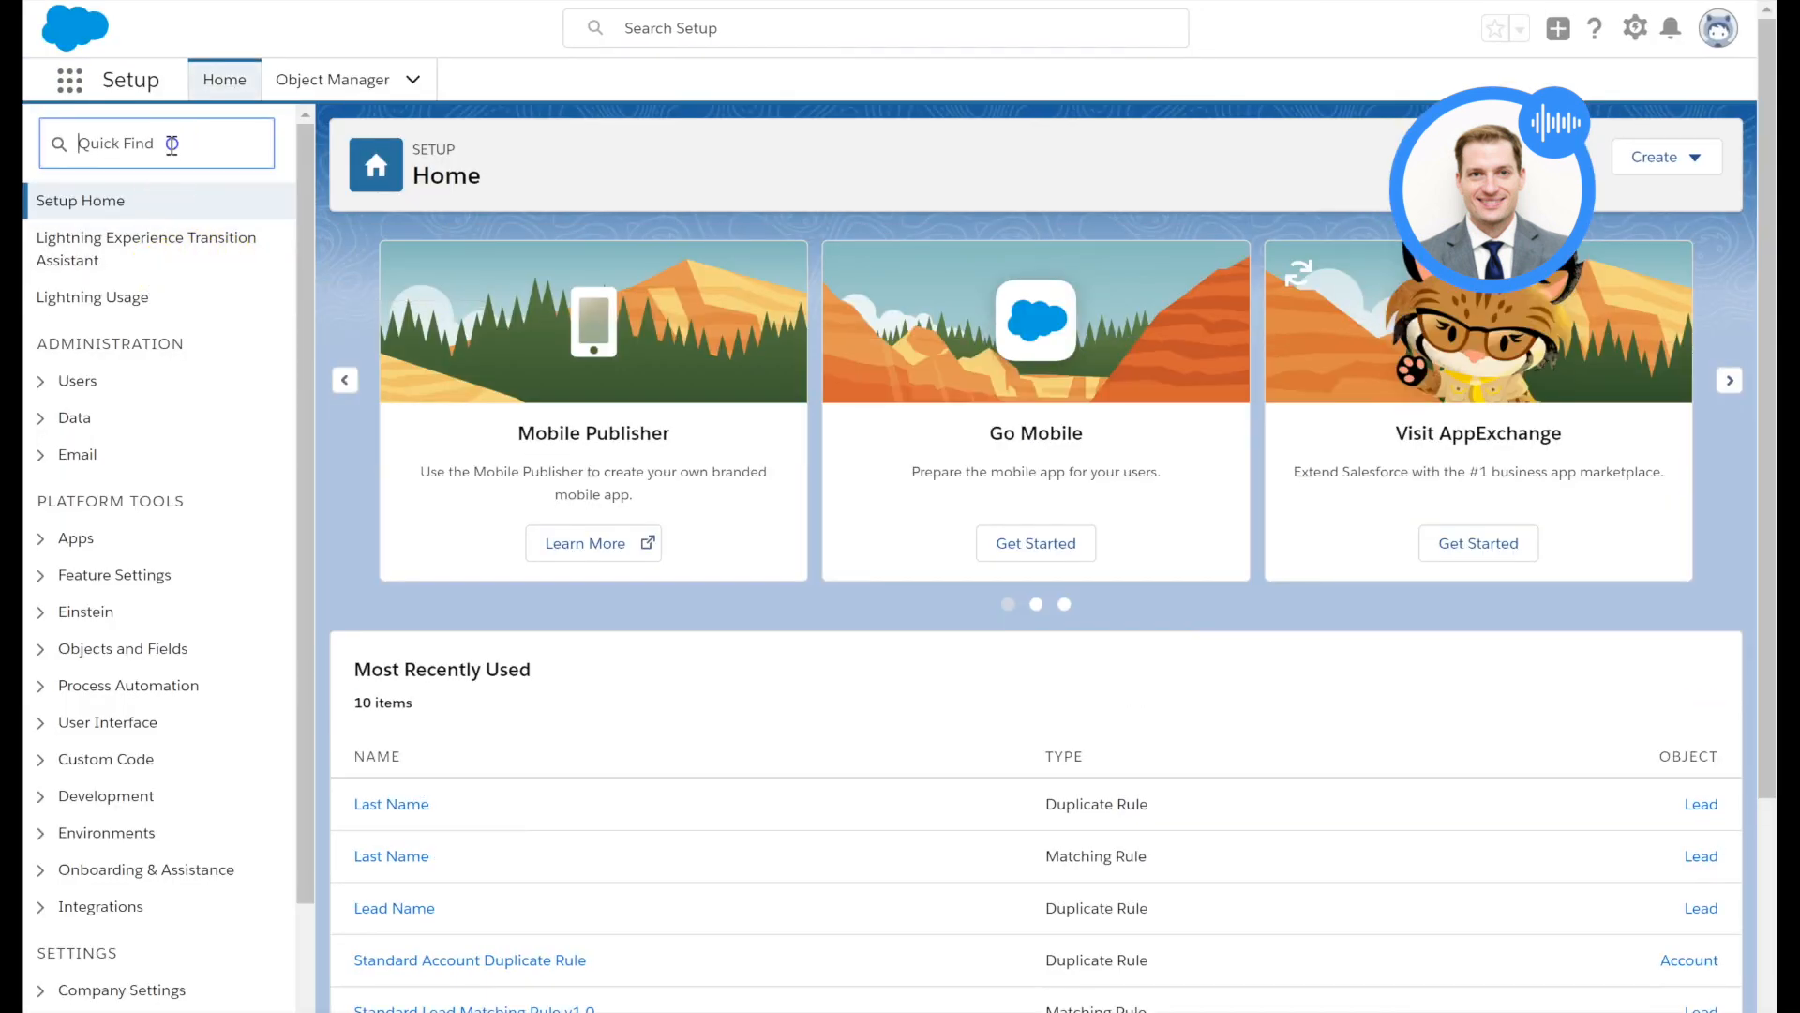
pyautogui.write('dupl')
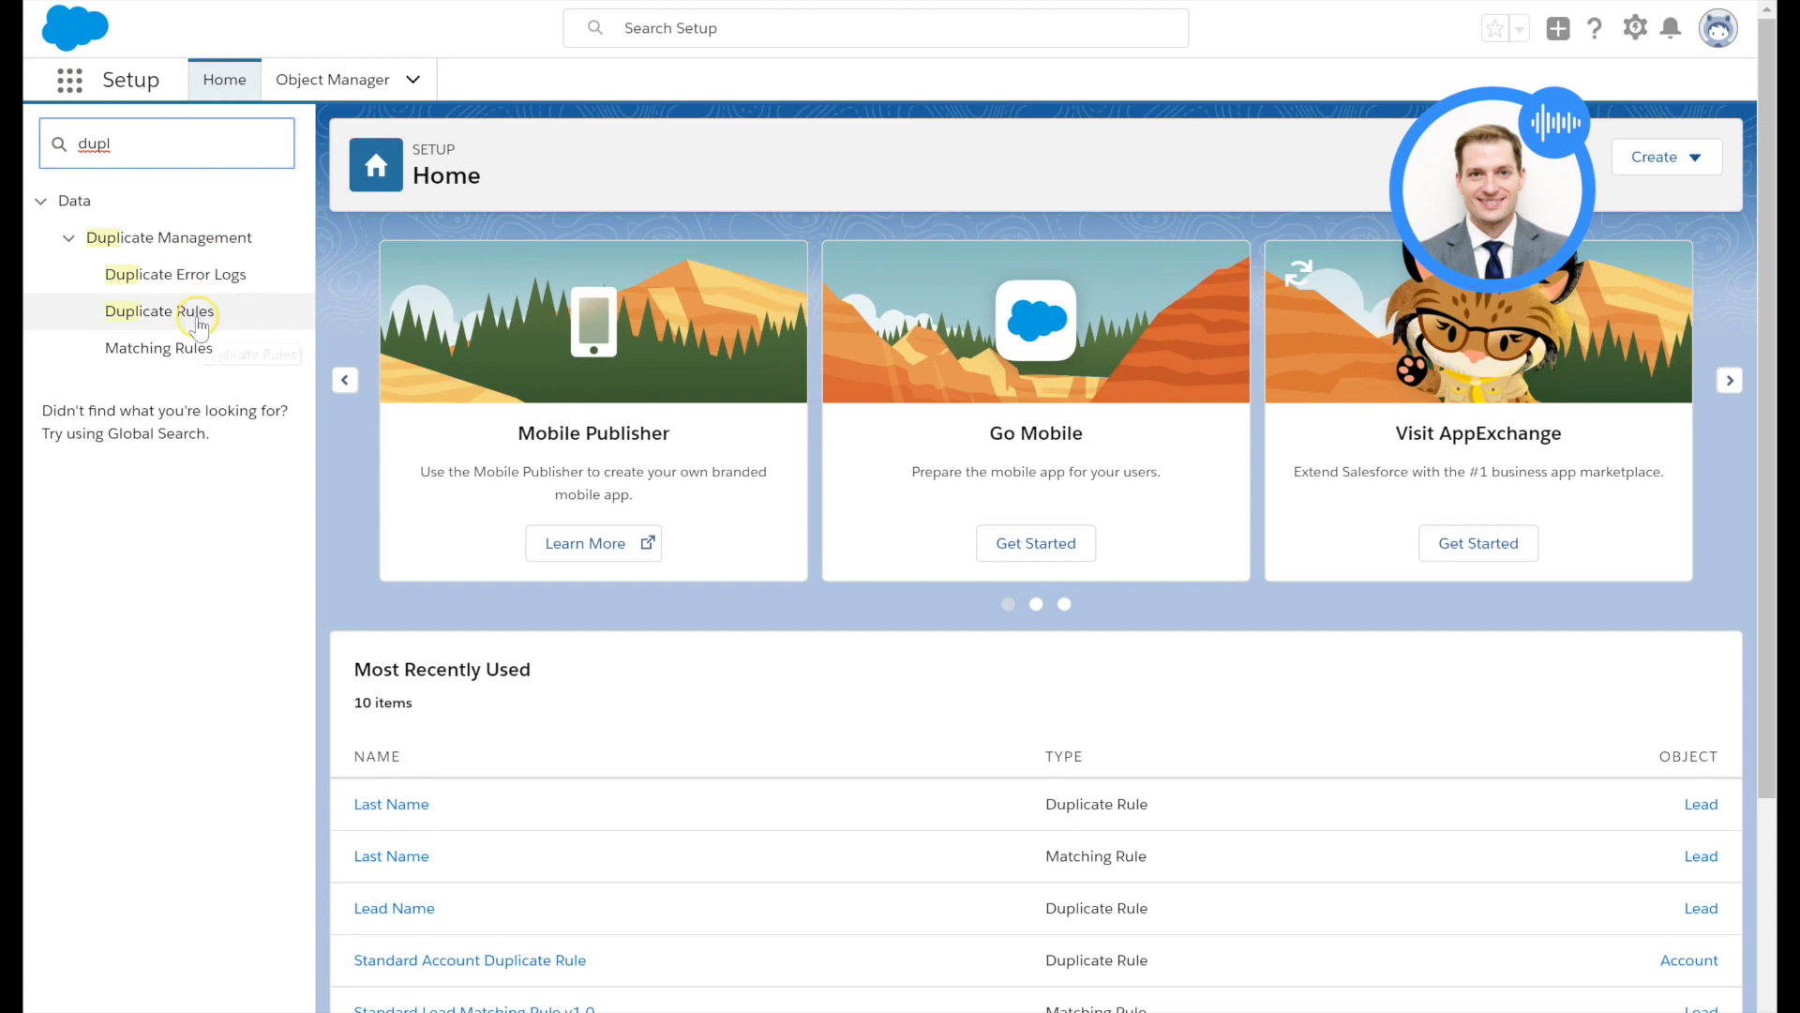
pyautogui.click(195, 349)
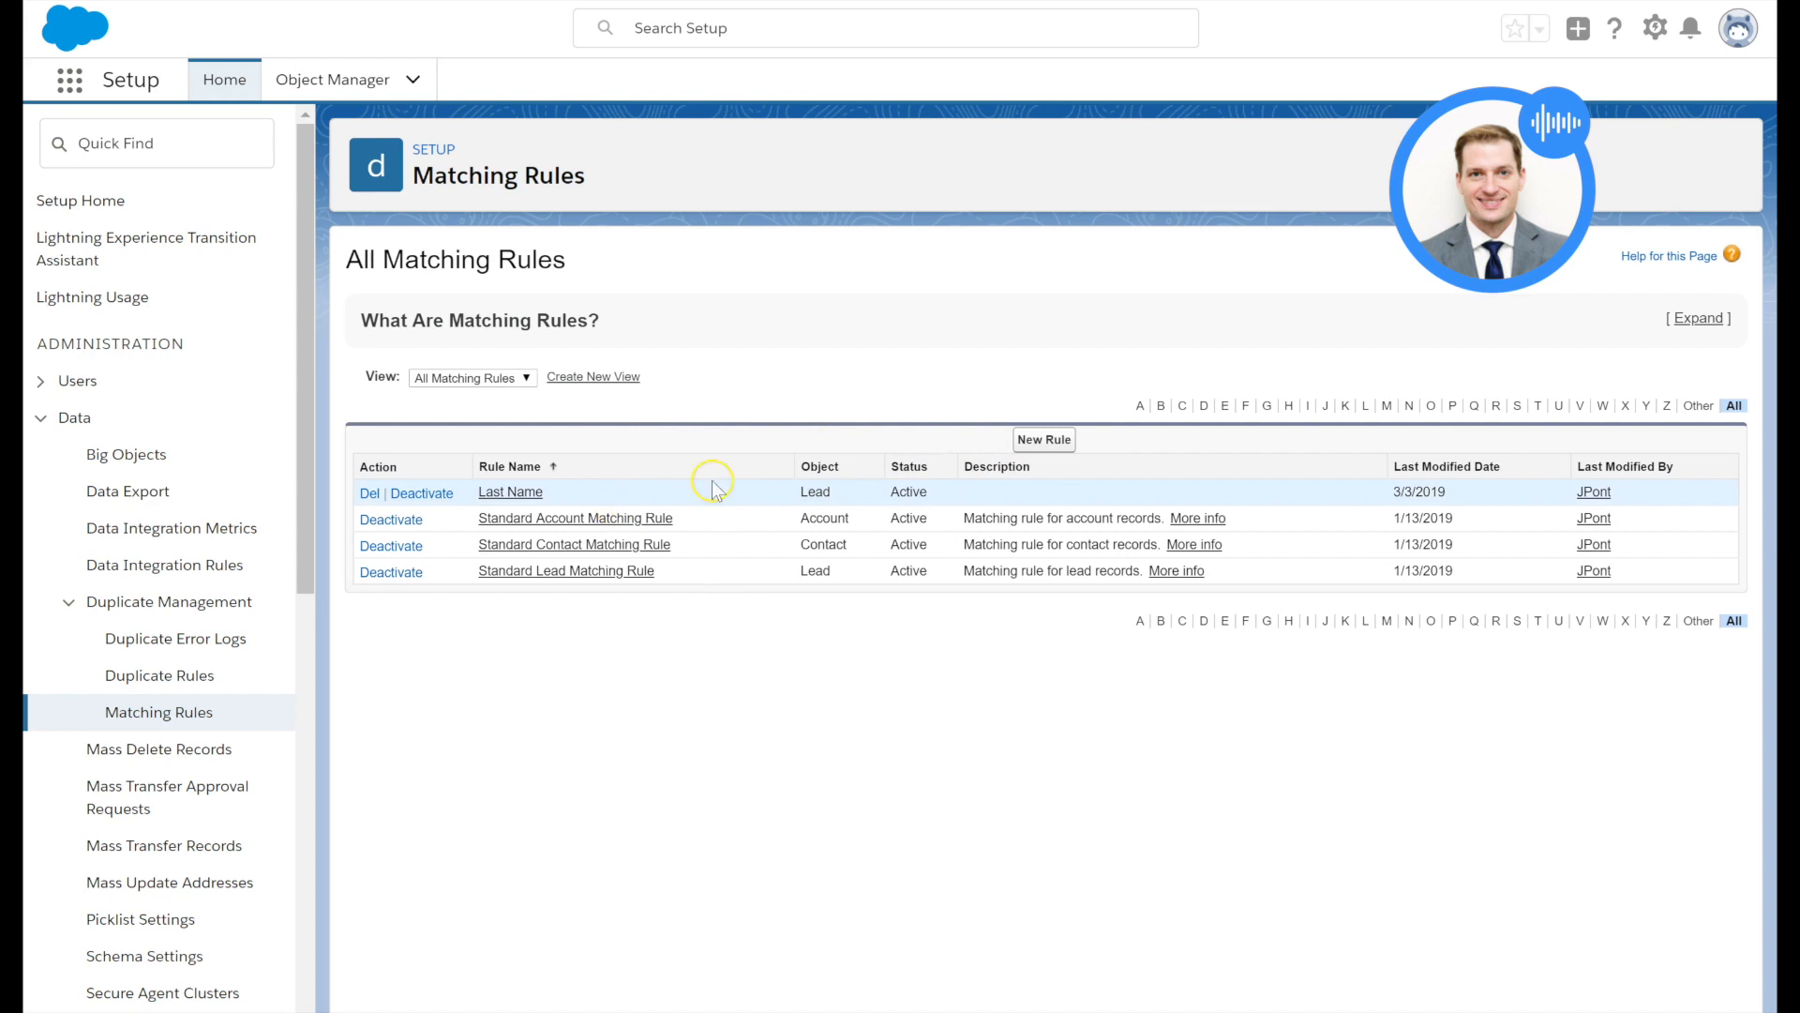
# Step: Start a new matching rule for the Account object with rule name Account Name and unique name Account_Name
pyautogui.click(1056, 445)
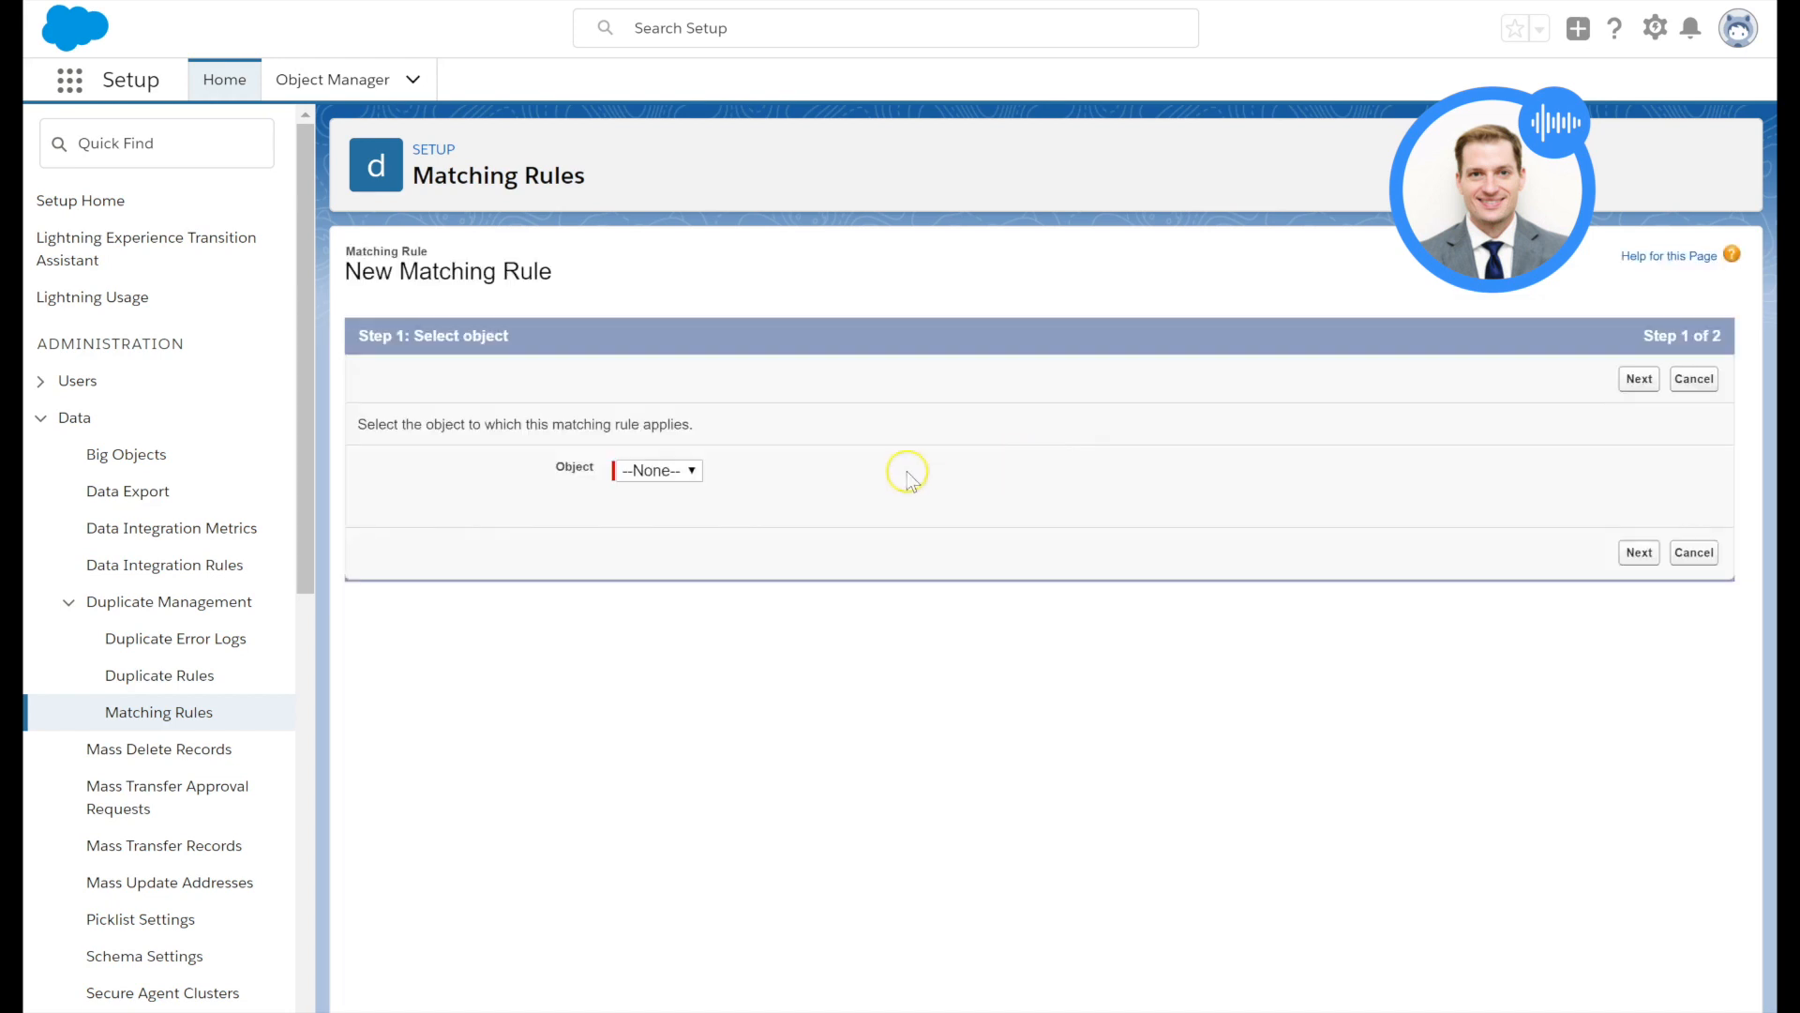
pyautogui.click(661, 470)
pyautogui.click(664, 538)
pyautogui.click(1637, 553)
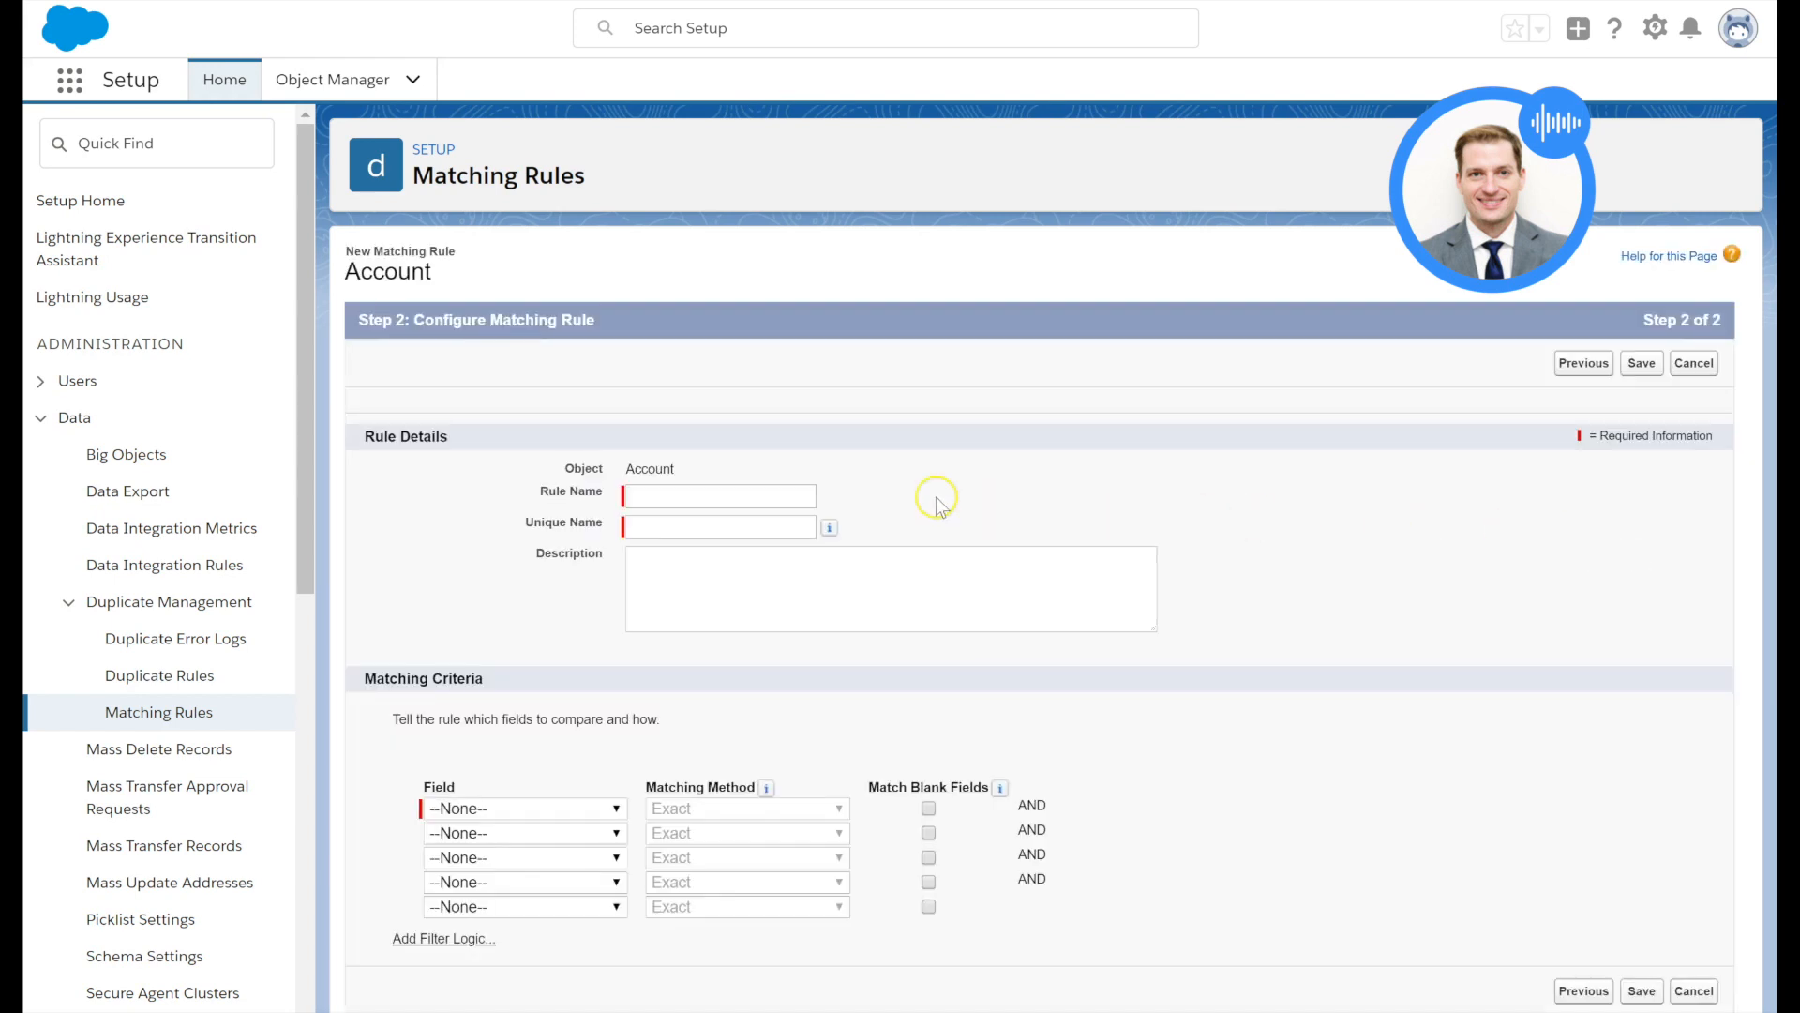
pyautogui.click(664, 491)
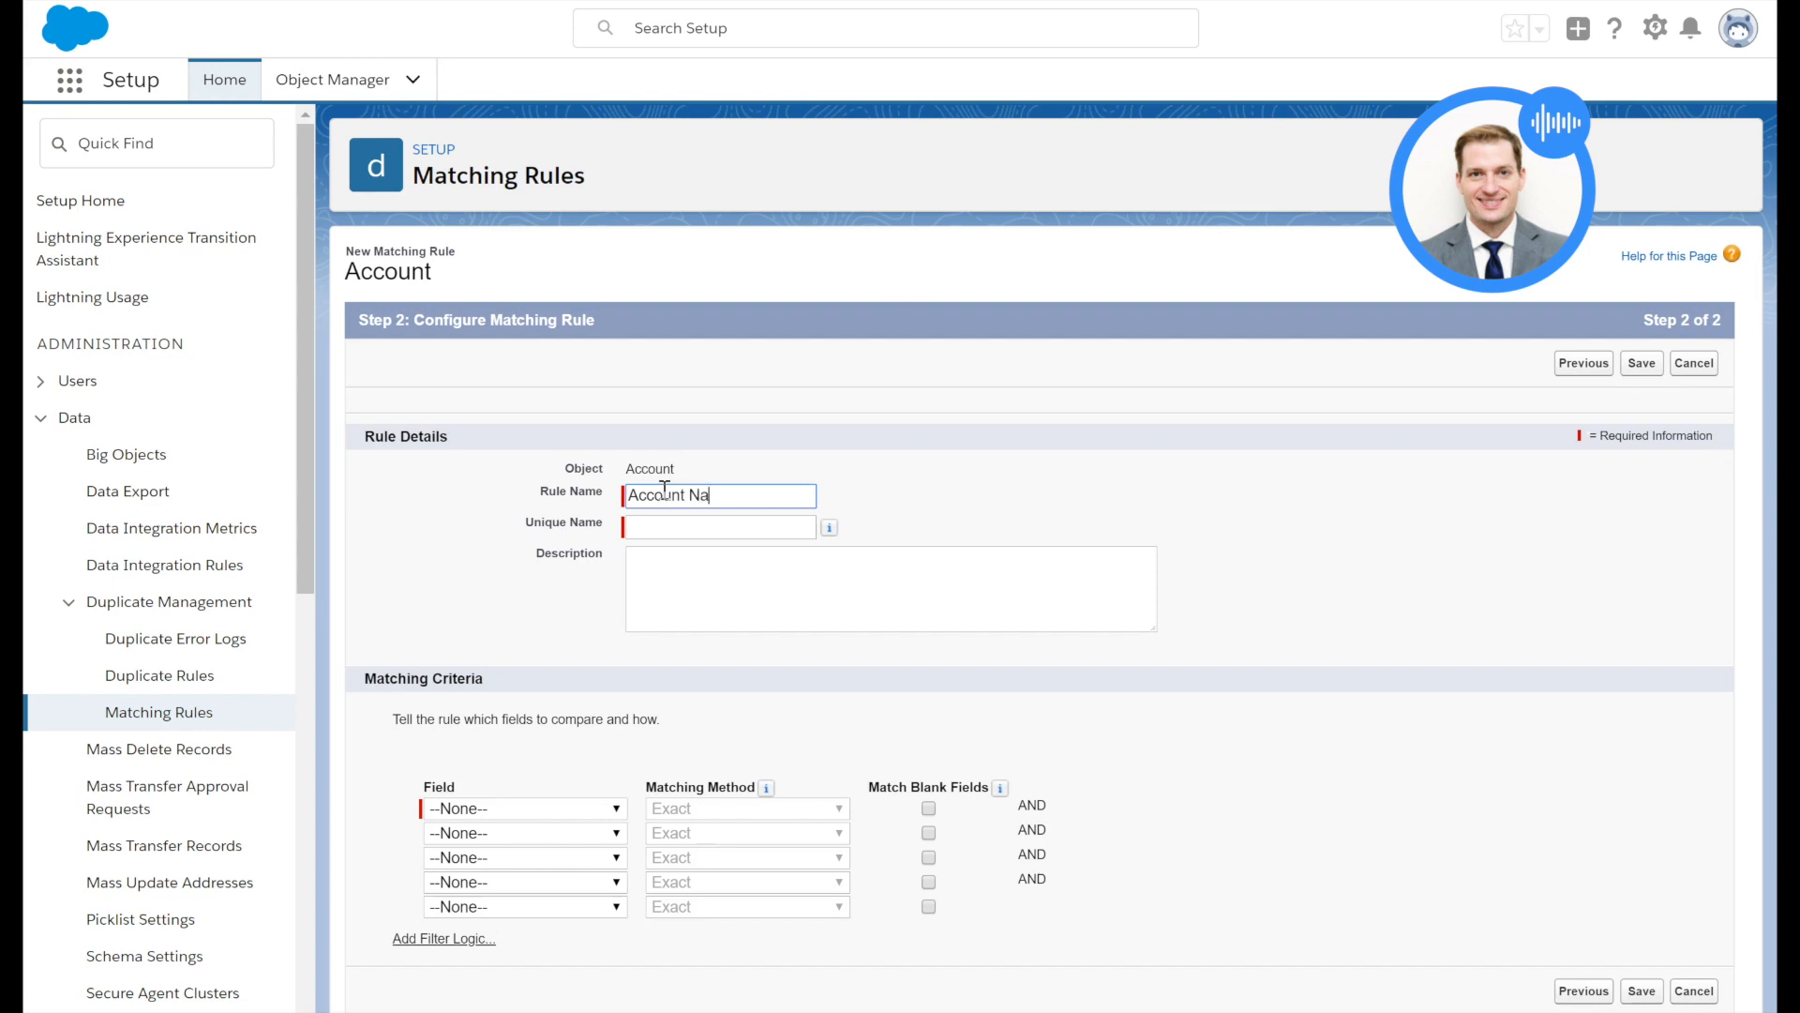
pyautogui.click(695, 525)
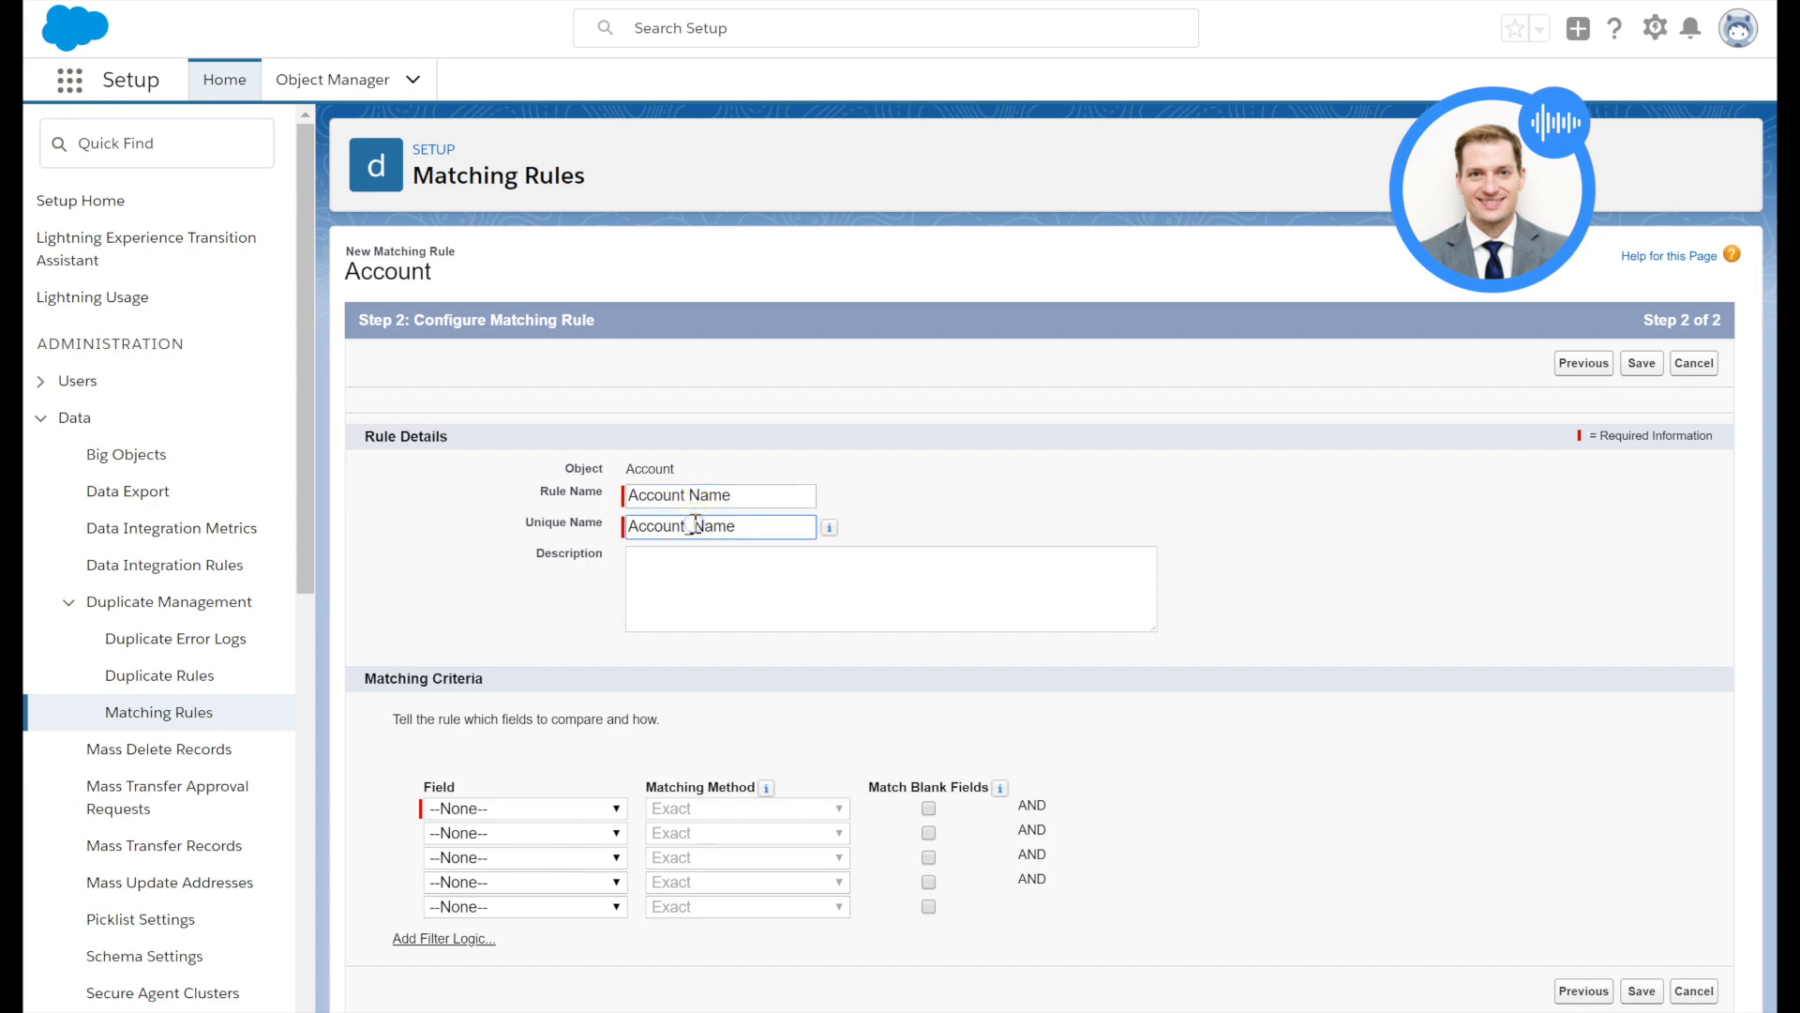
# Step: Set the first matching criterion to the Account Name field with the Exact matching method
pyautogui.click(534, 806)
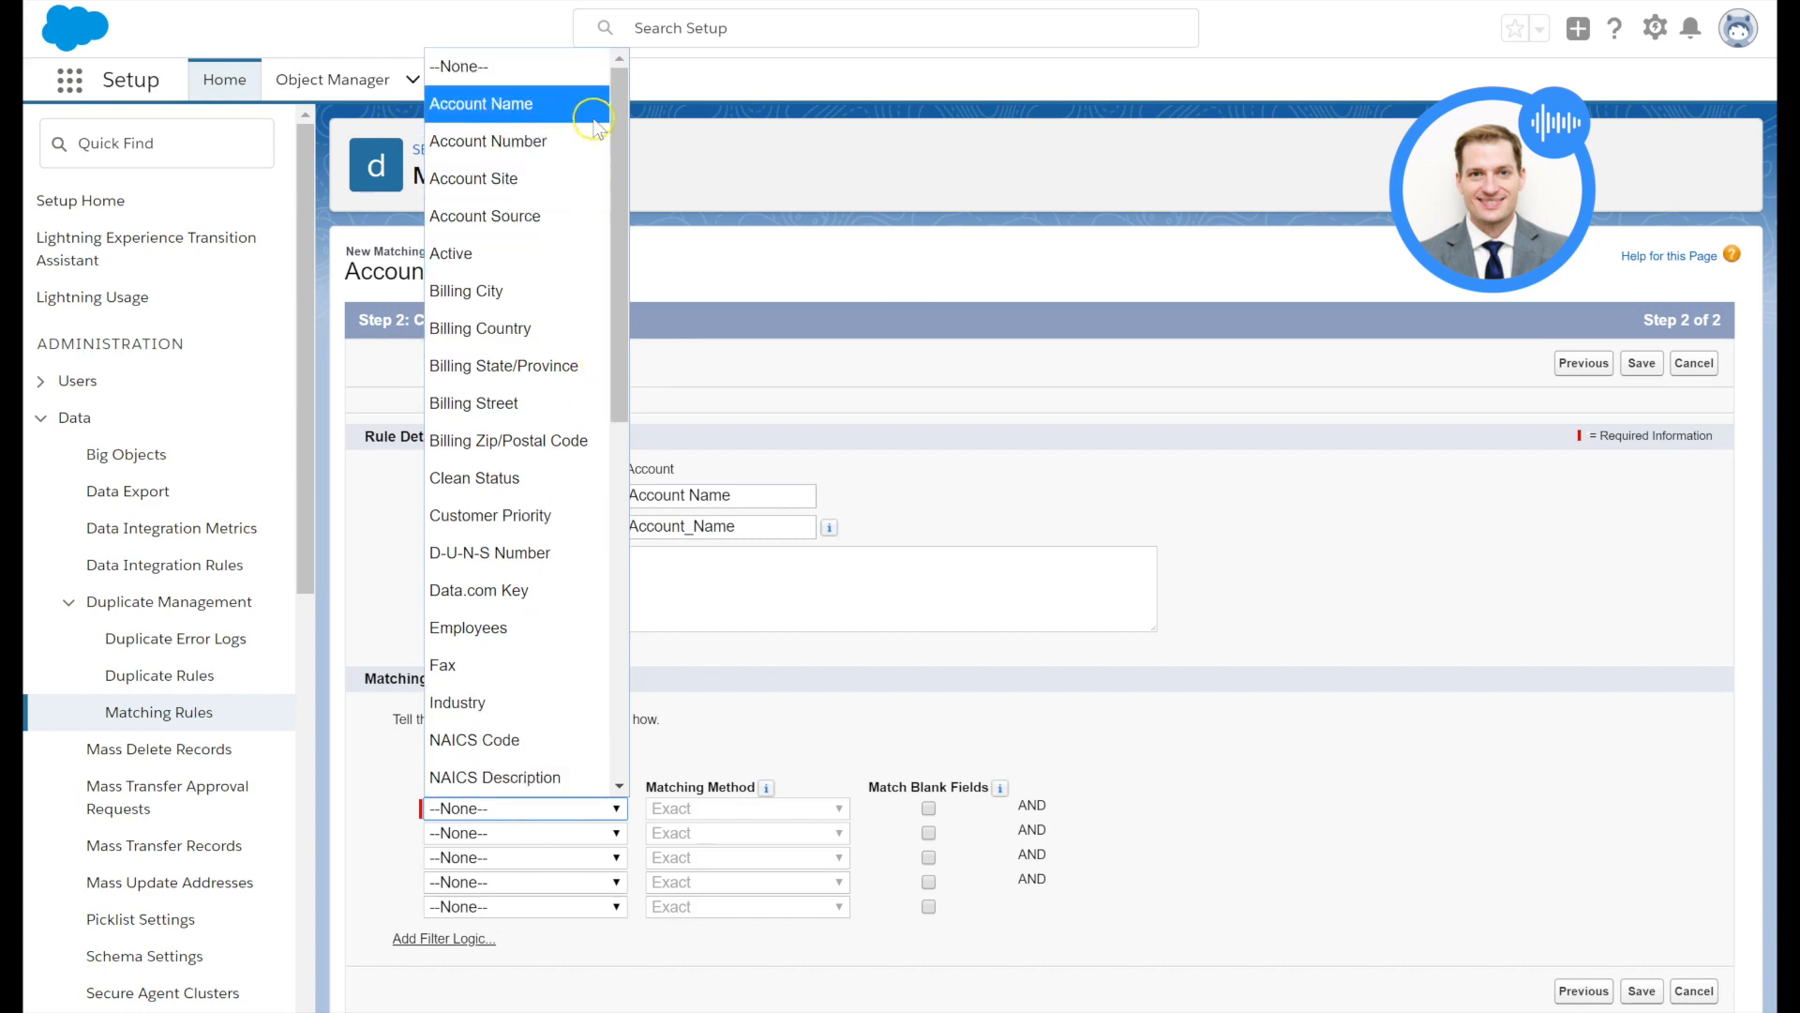
pyautogui.click(490, 105)
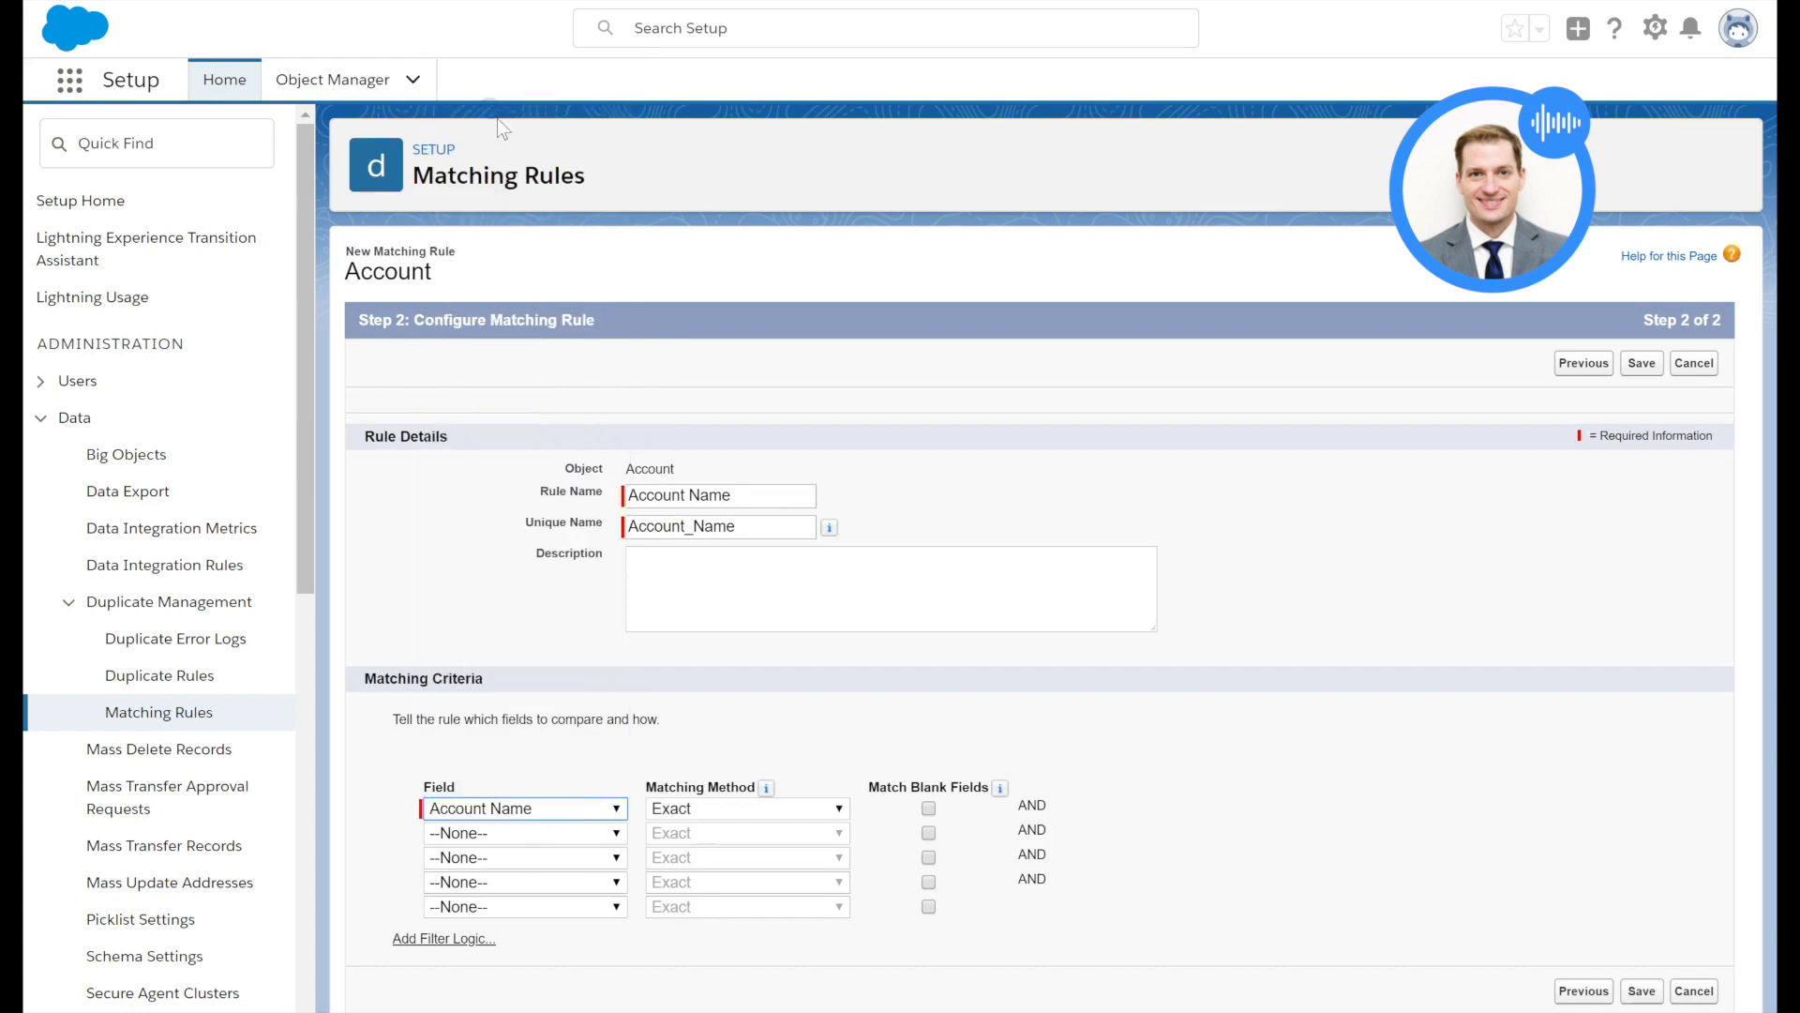
pyautogui.click(713, 808)
pyautogui.click(737, 882)
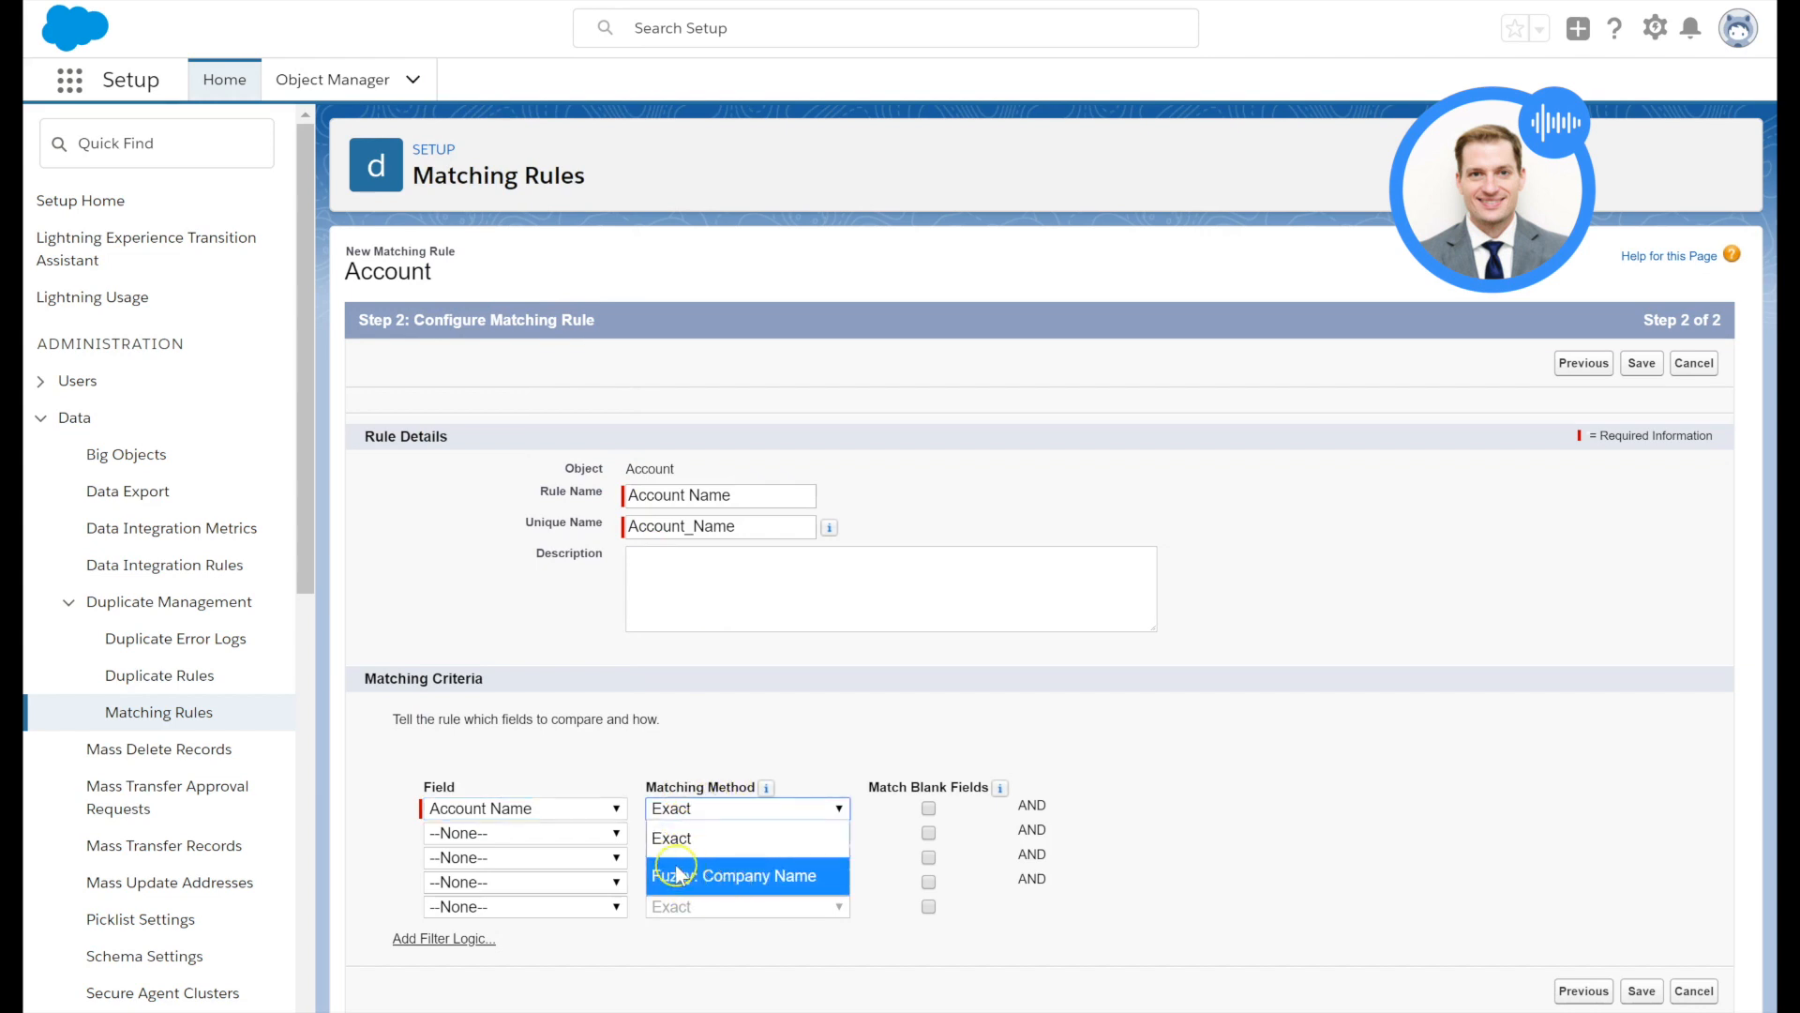
pyautogui.click(702, 849)
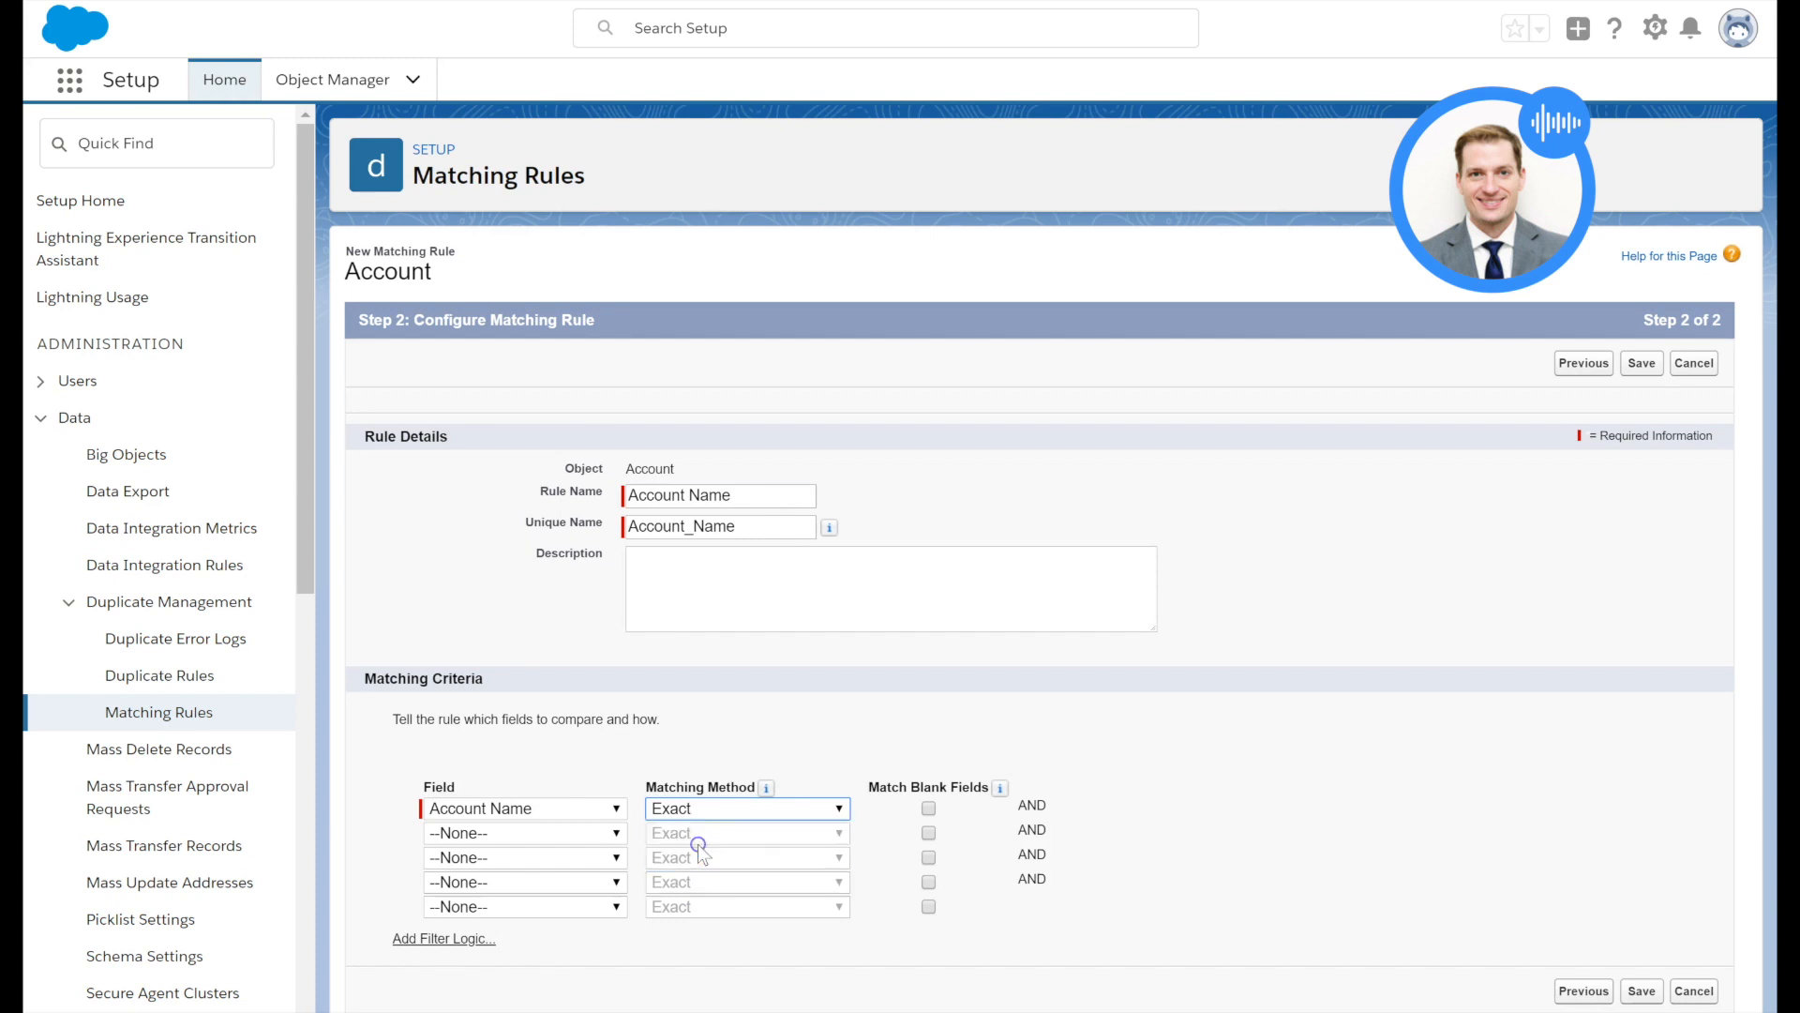
pyautogui.click(918, 822)
# Step: Try Billing City as the second matching criterion, and reset that field to None
pyautogui.click(536, 834)
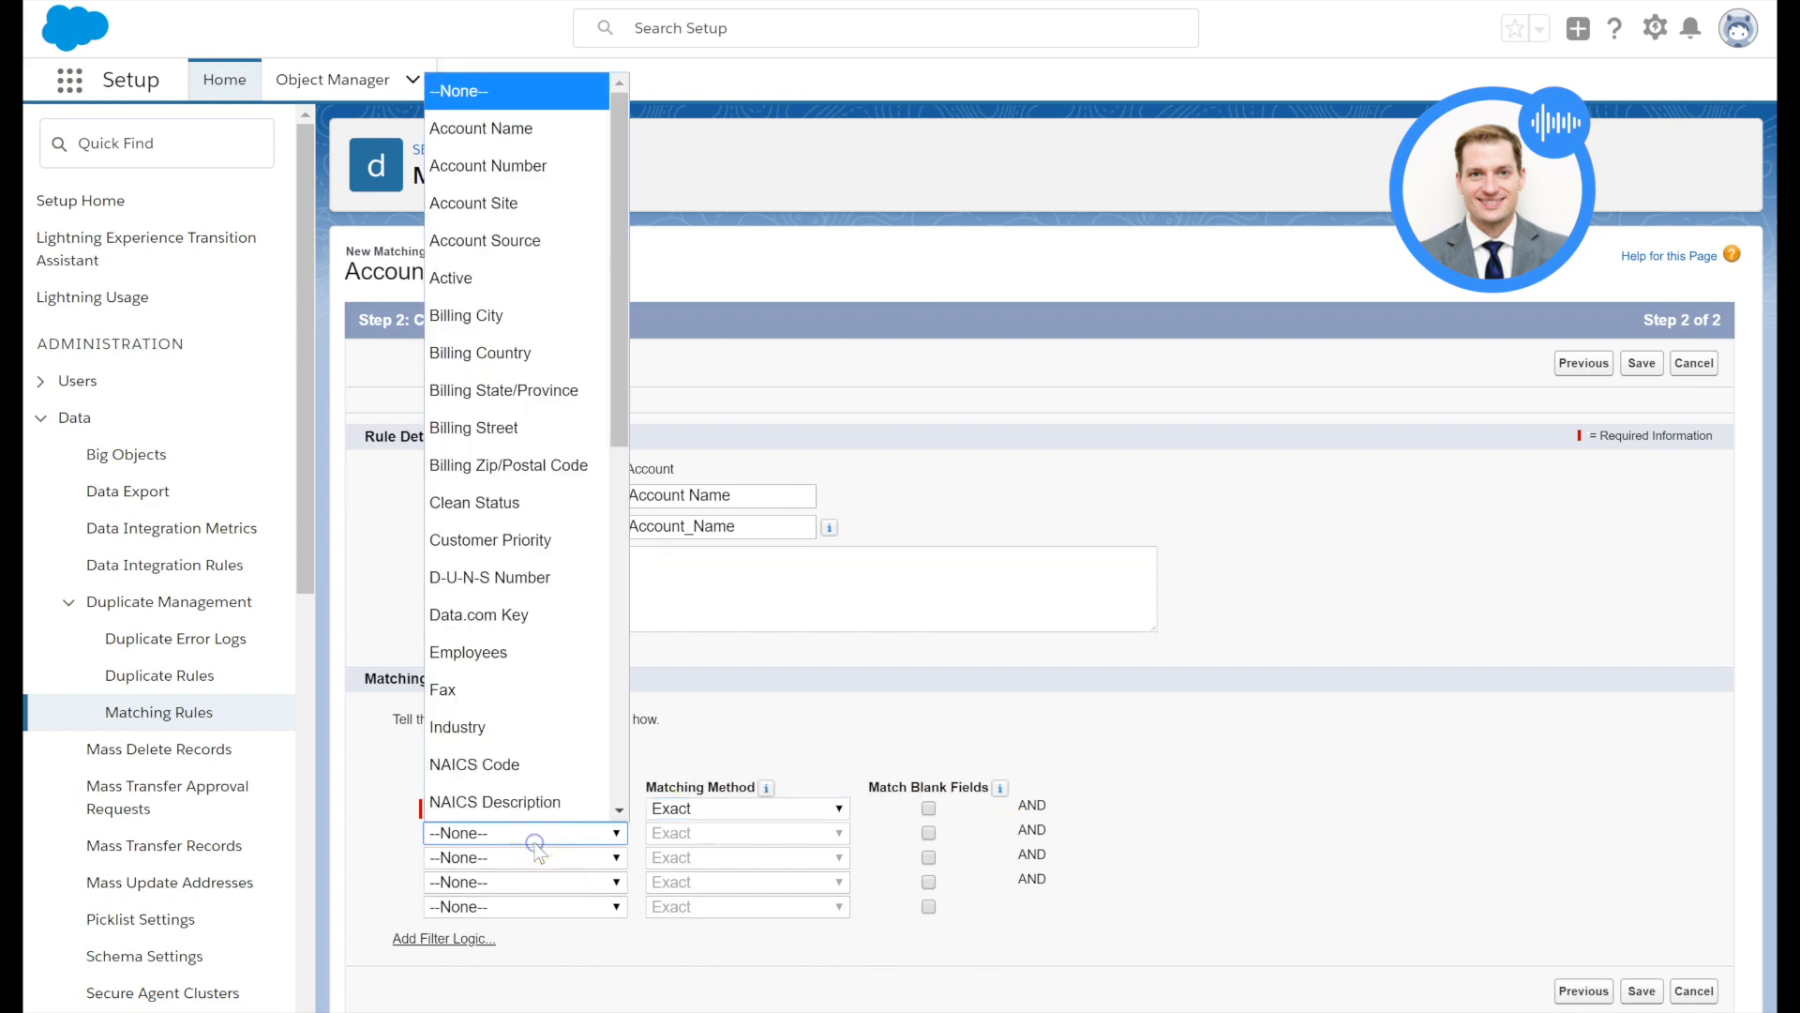
pyautogui.click(537, 844)
pyautogui.click(535, 839)
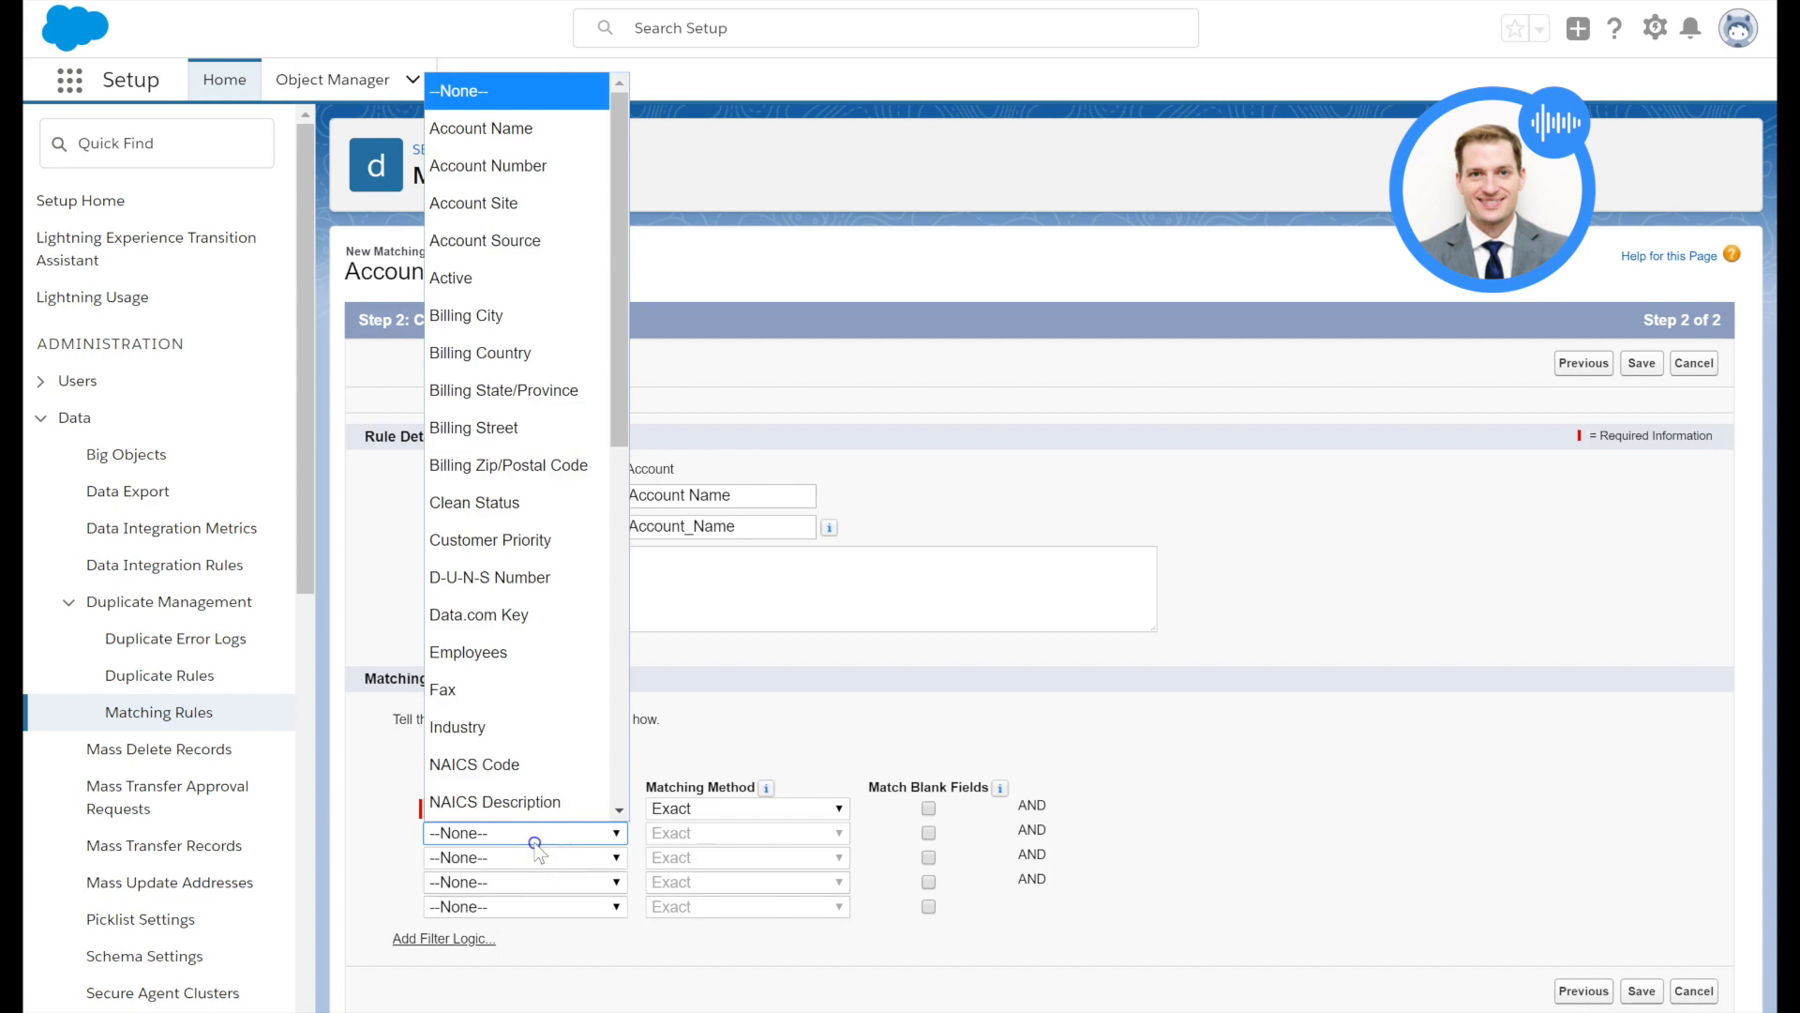
pyautogui.click(552, 319)
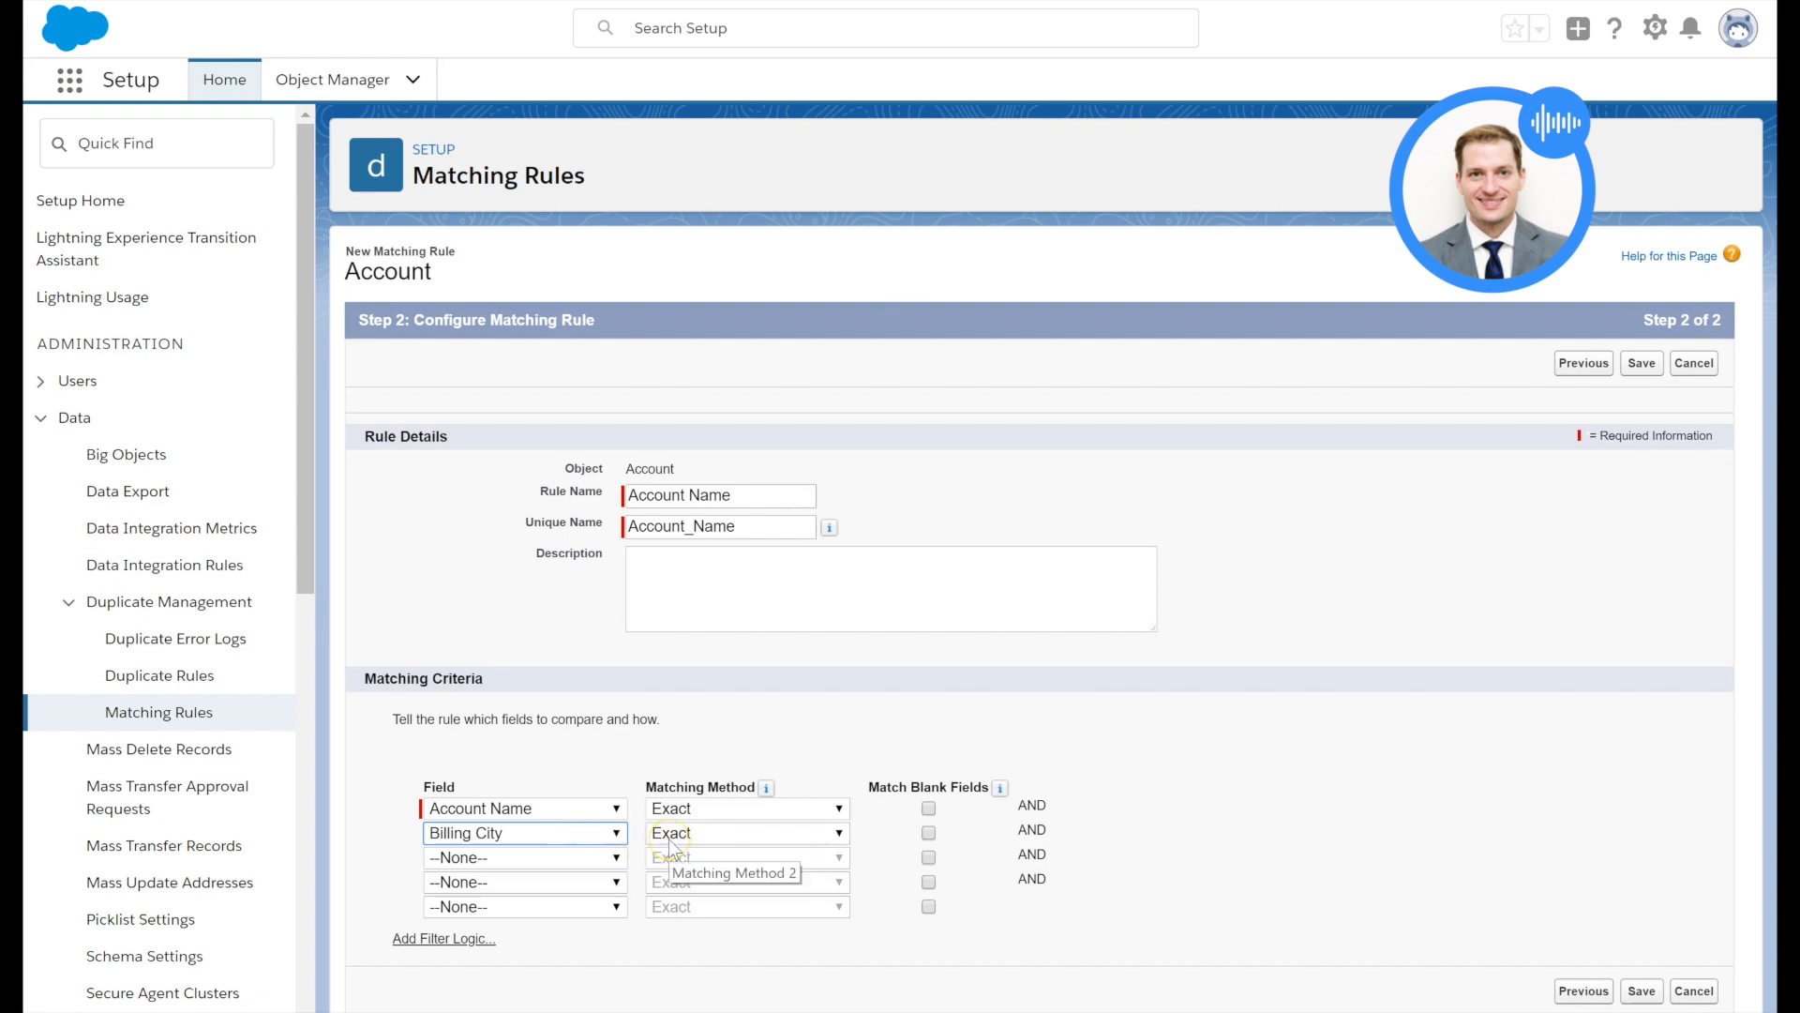
pyautogui.click(594, 833)
pyautogui.click(507, 91)
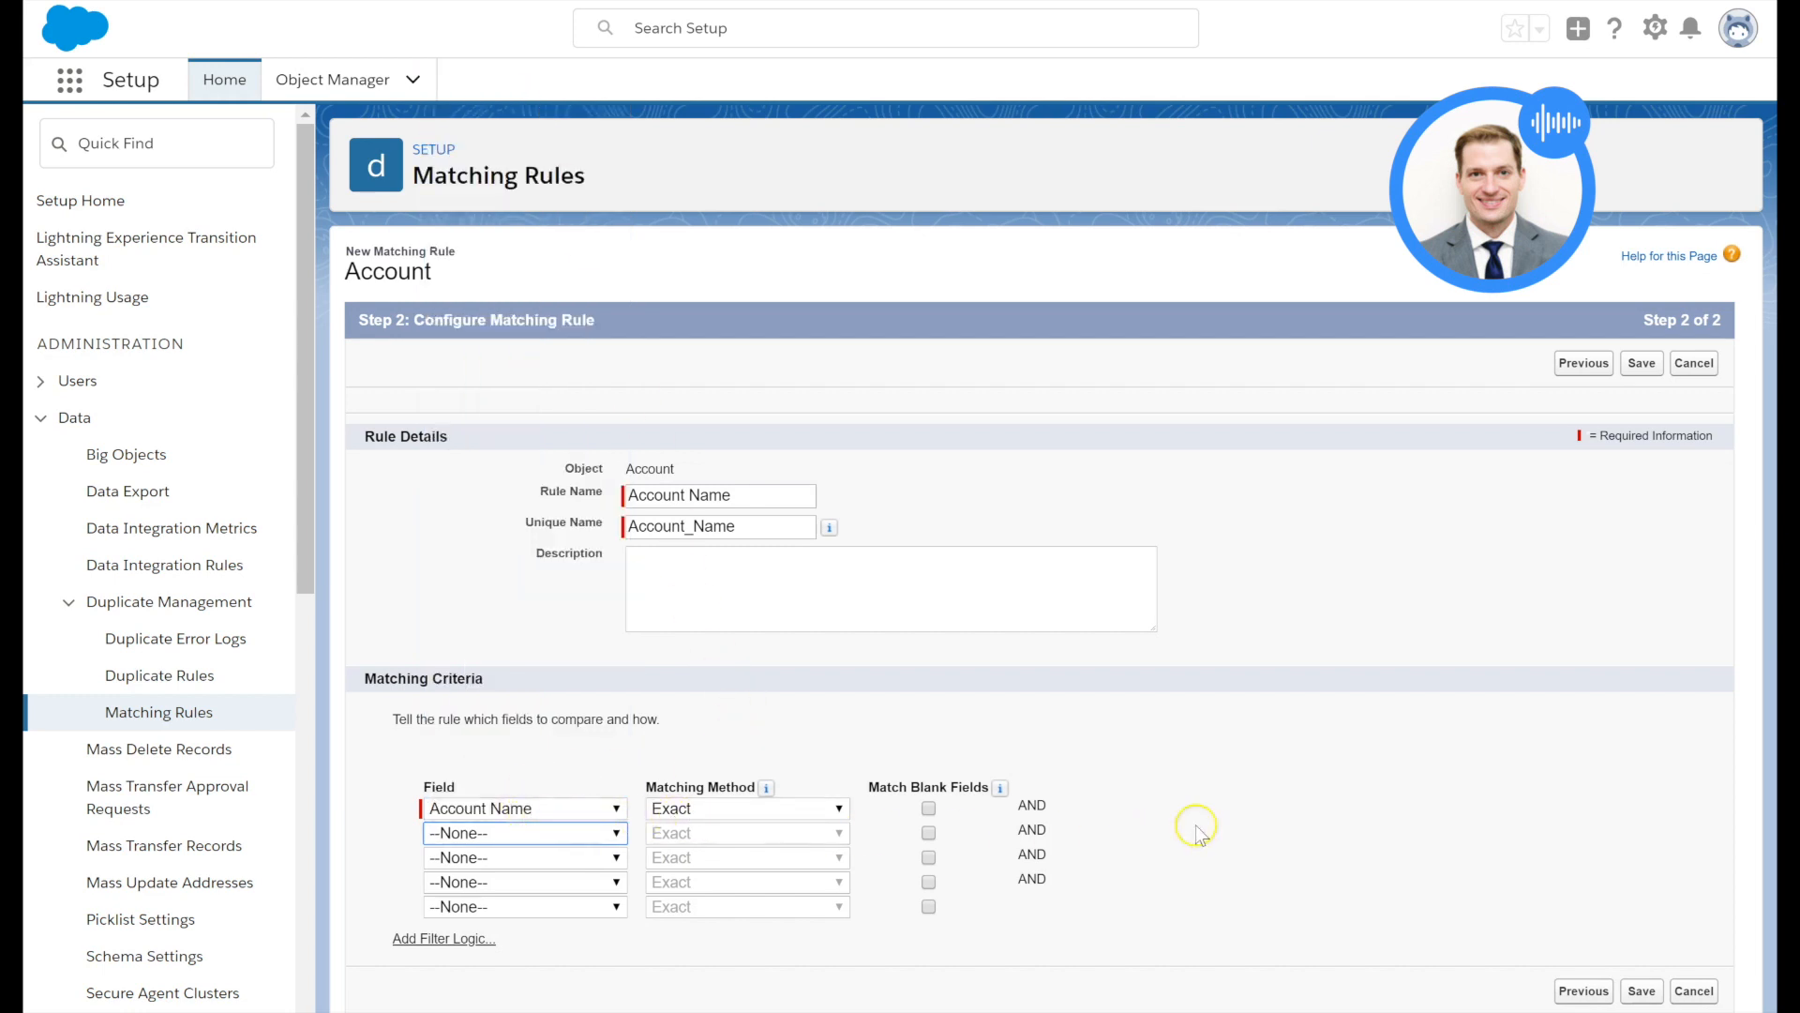
# Step: Save the Account Name matching rule and activate it, acknowledging the activation message
pyautogui.click(1631, 991)
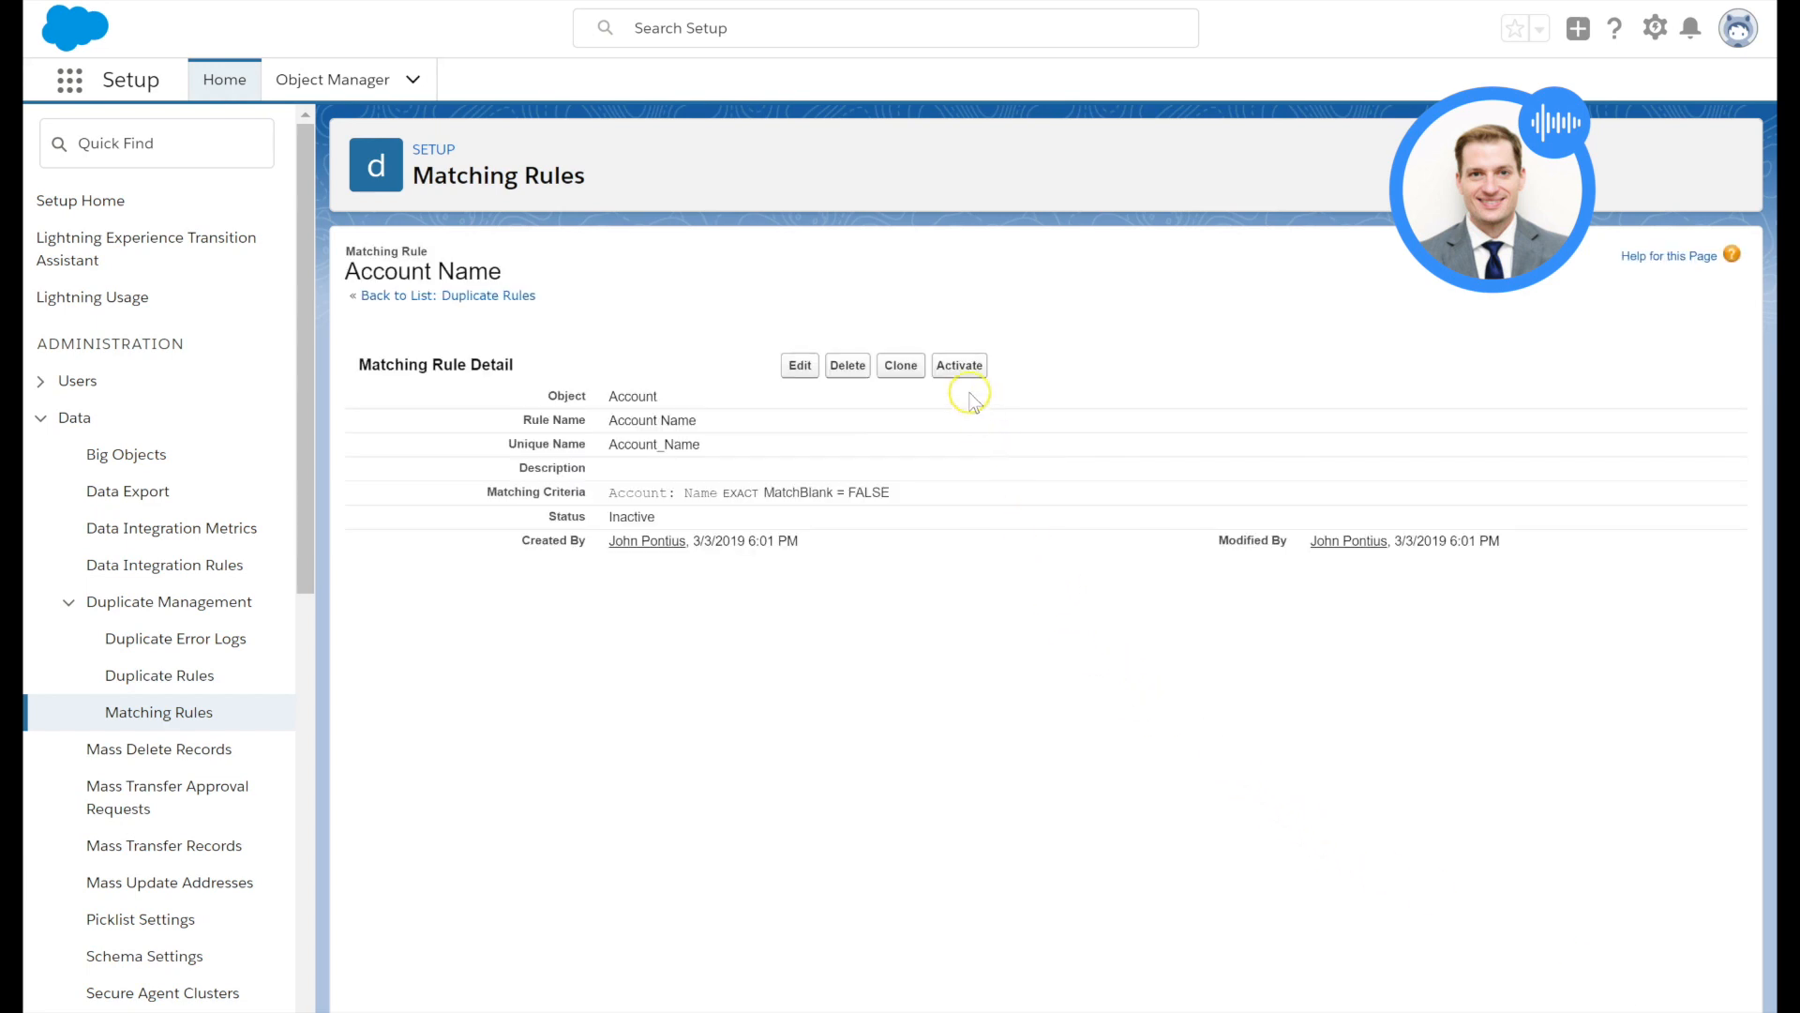
pyautogui.click(971, 370)
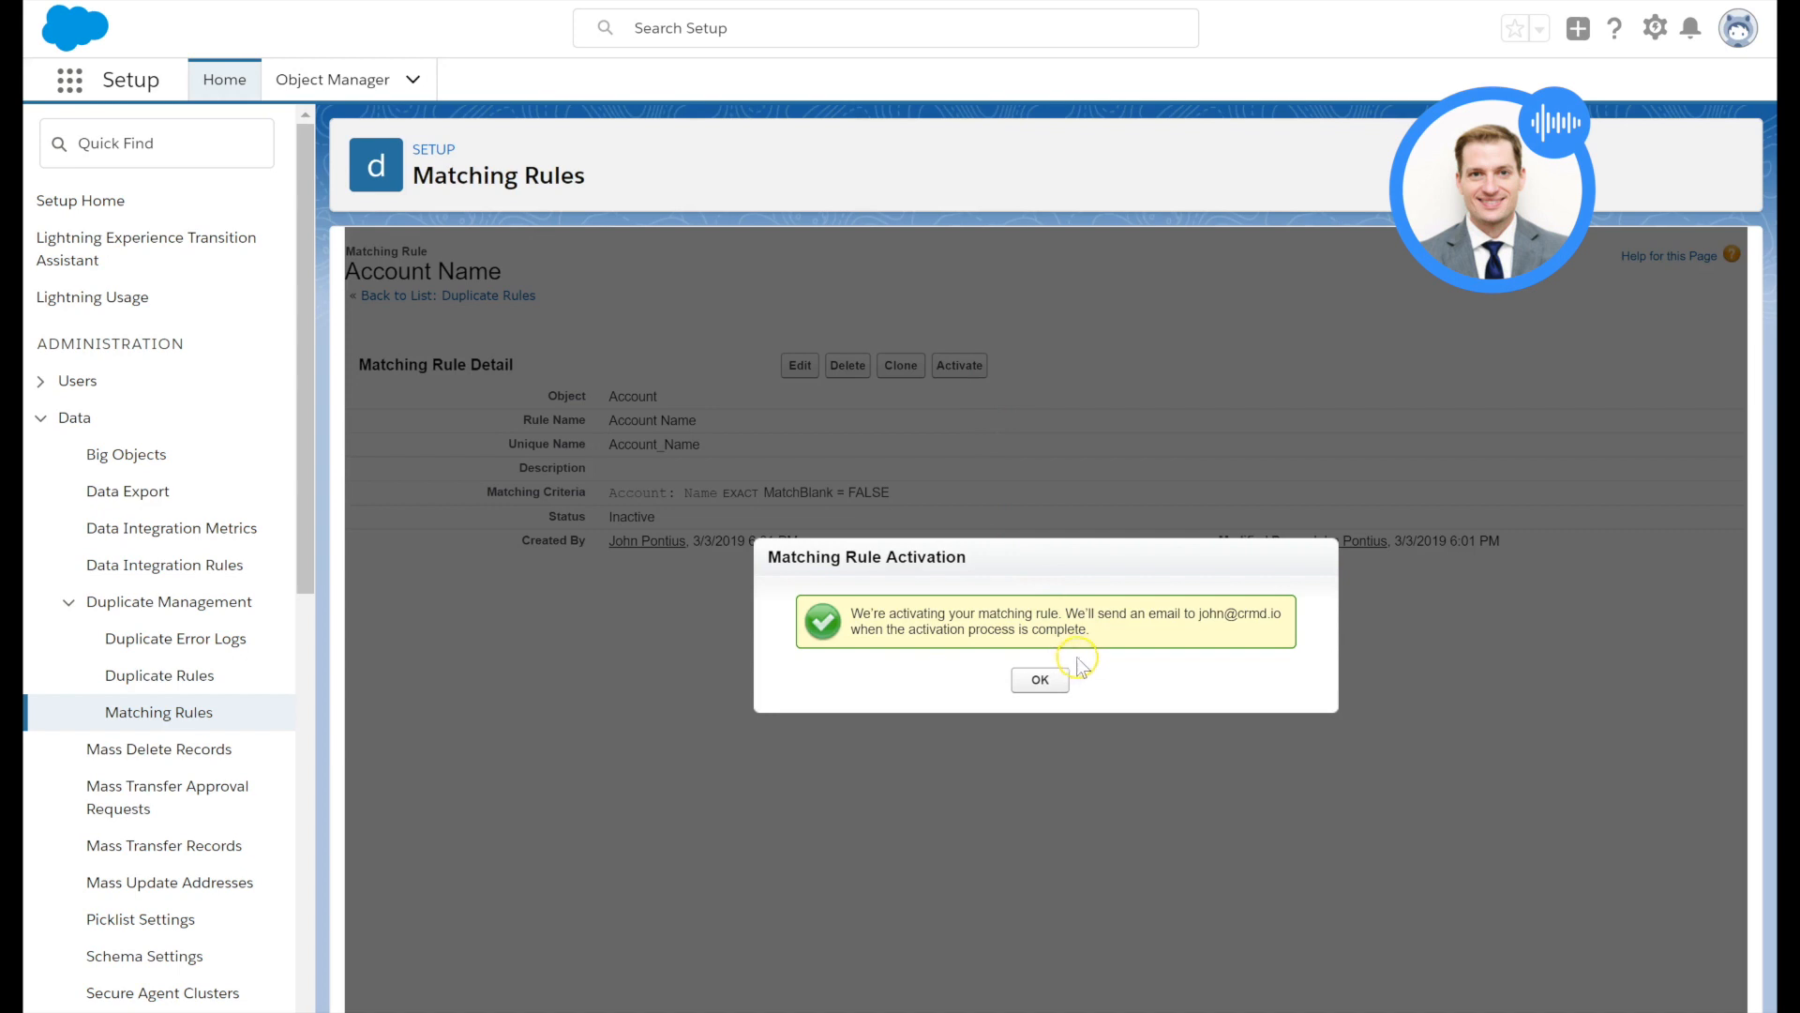
pyautogui.moveTo(1077, 631); pyautogui.dragTo(853, 624)
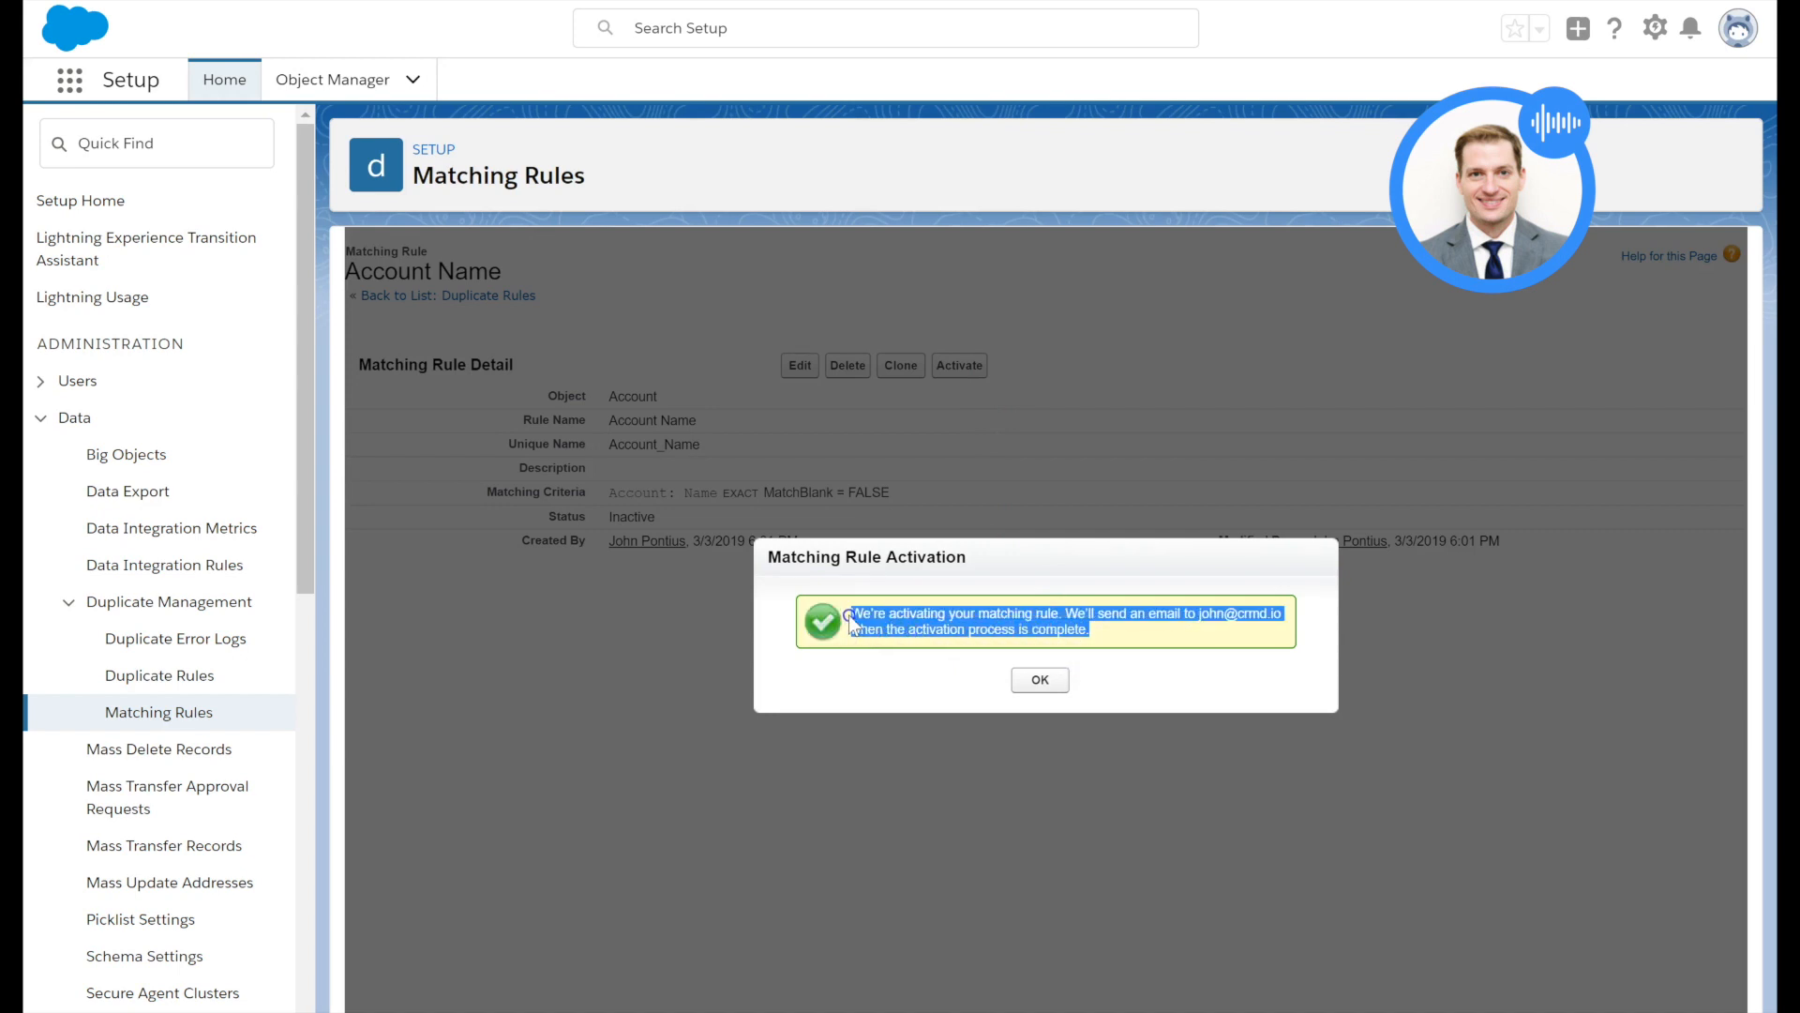
pyautogui.click(1041, 682)
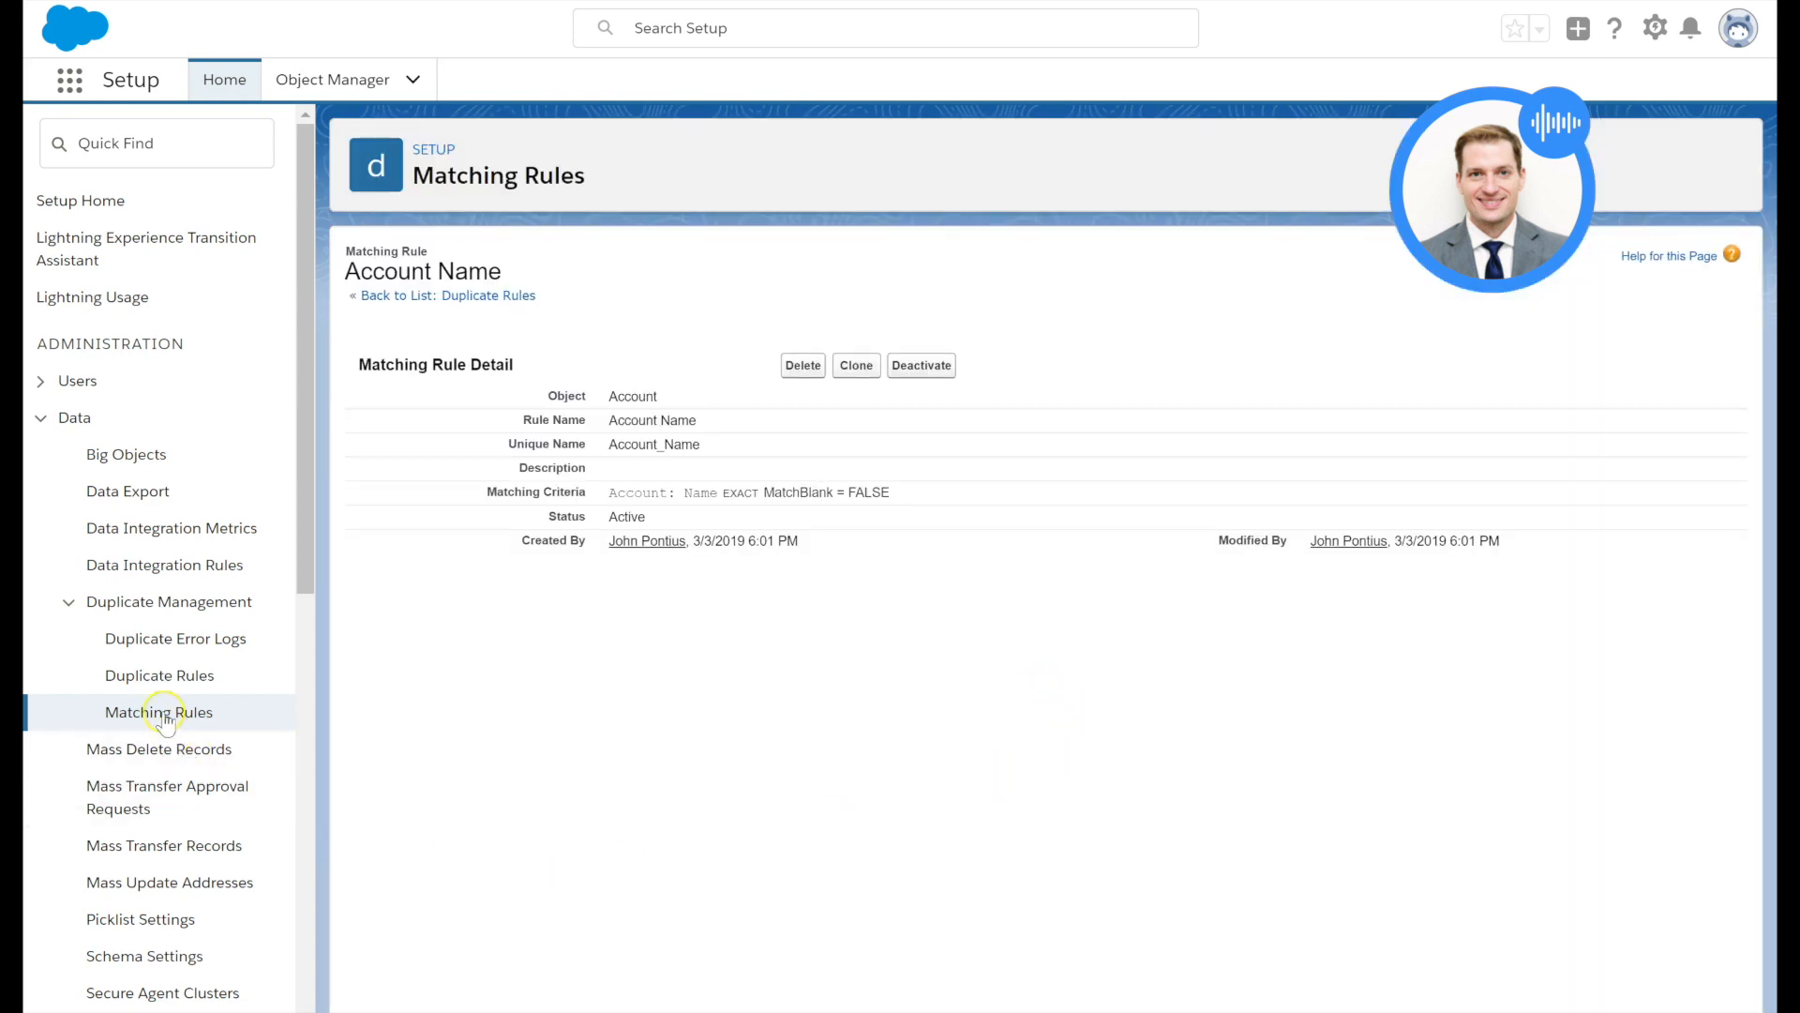
# Step: Start a new Account duplicate rule named Account Company Name with record-level security set to bypass sharing rules
pyautogui.click(161, 677)
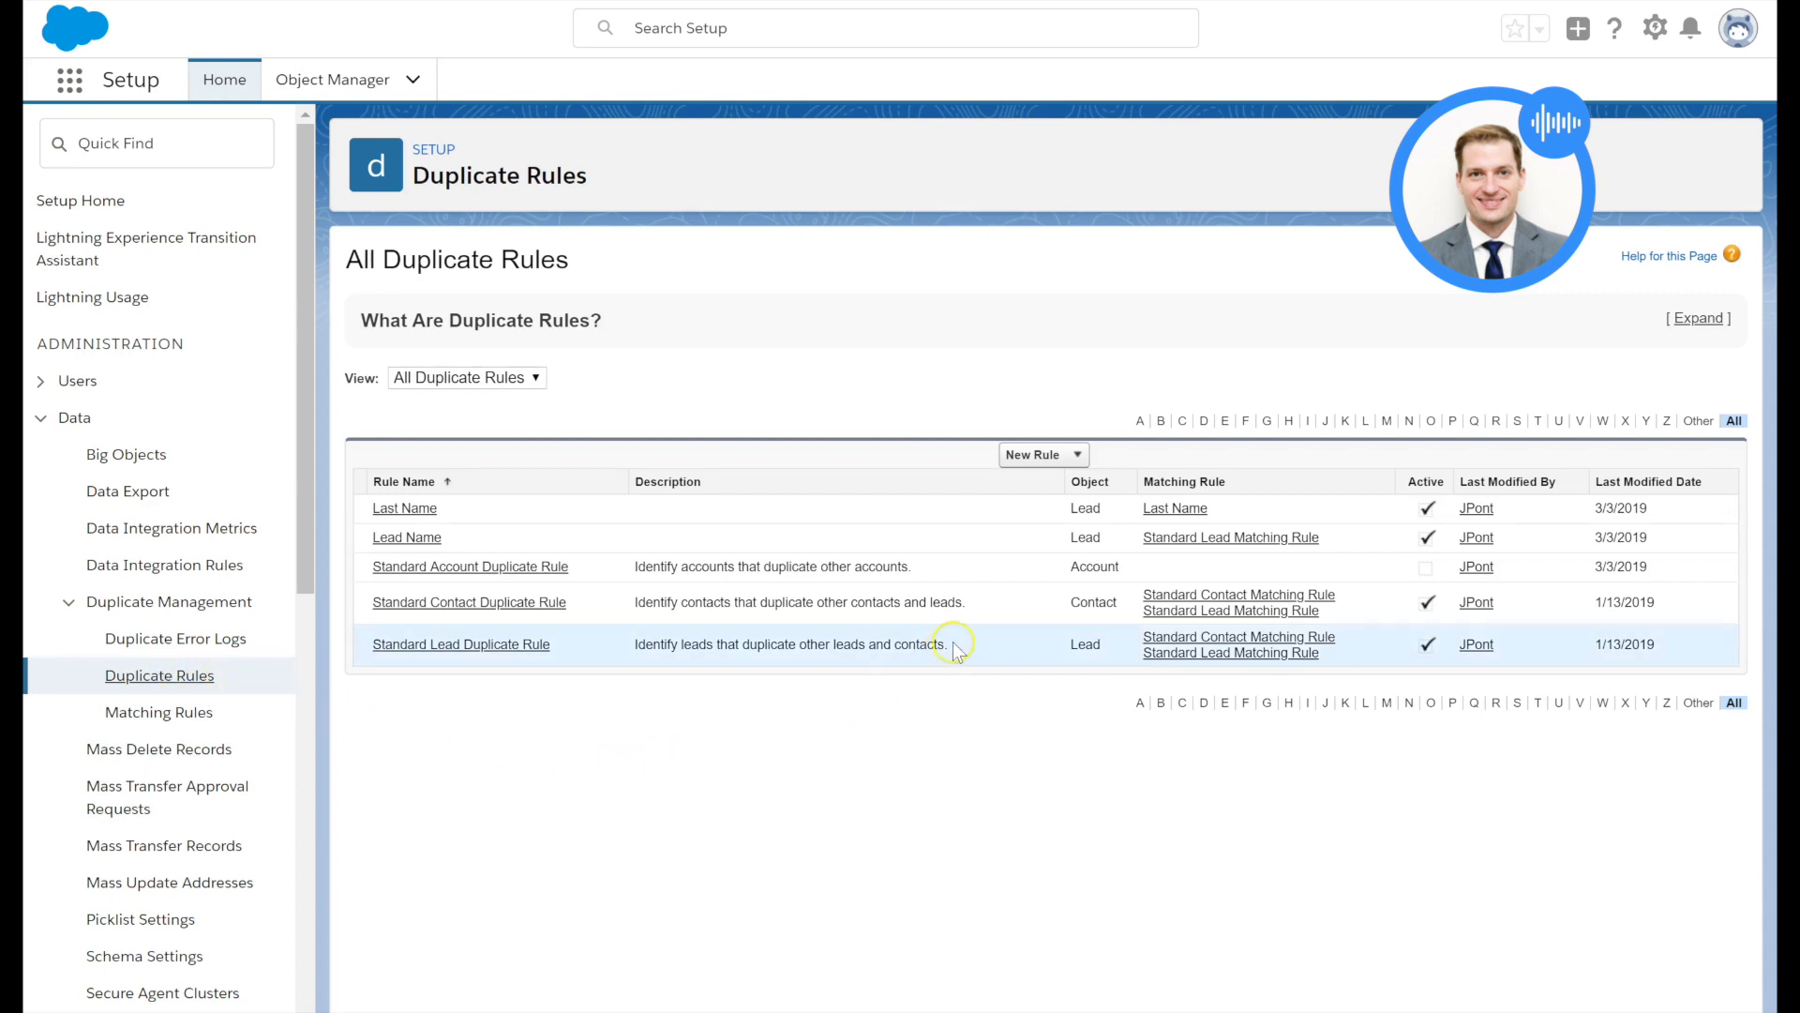
pyautogui.click(1051, 465)
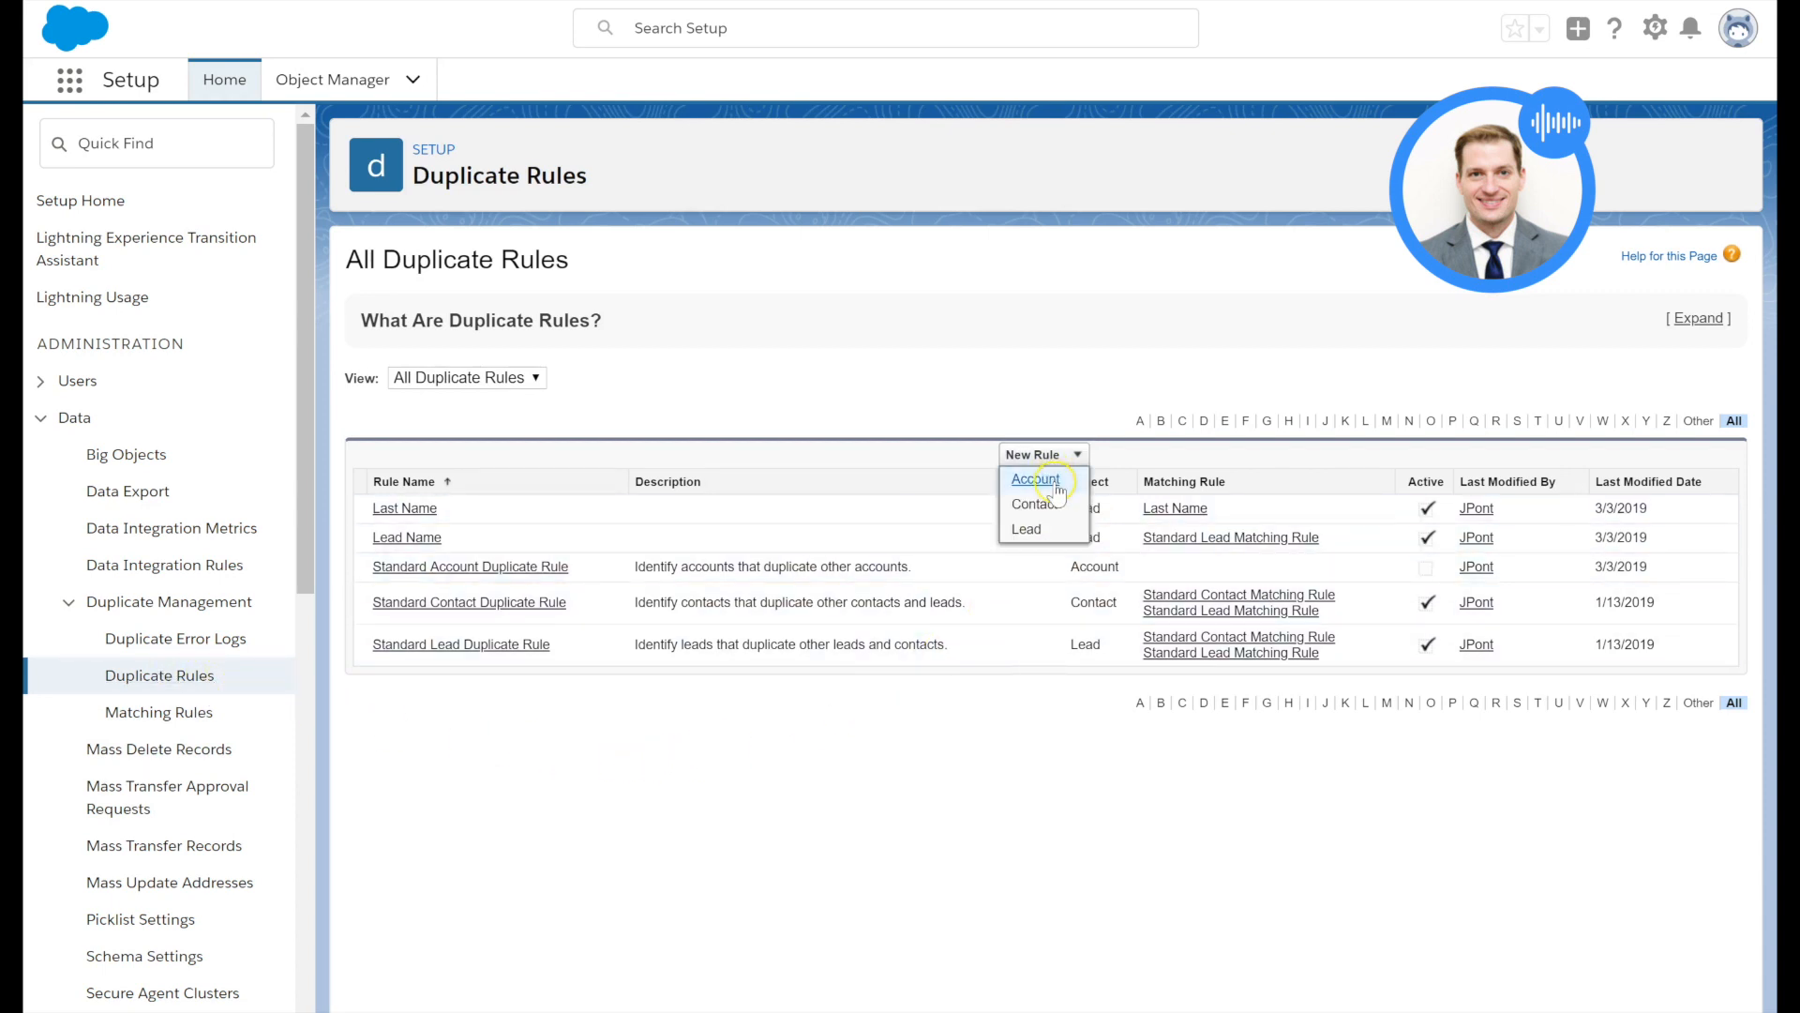
pyautogui.click(1037, 480)
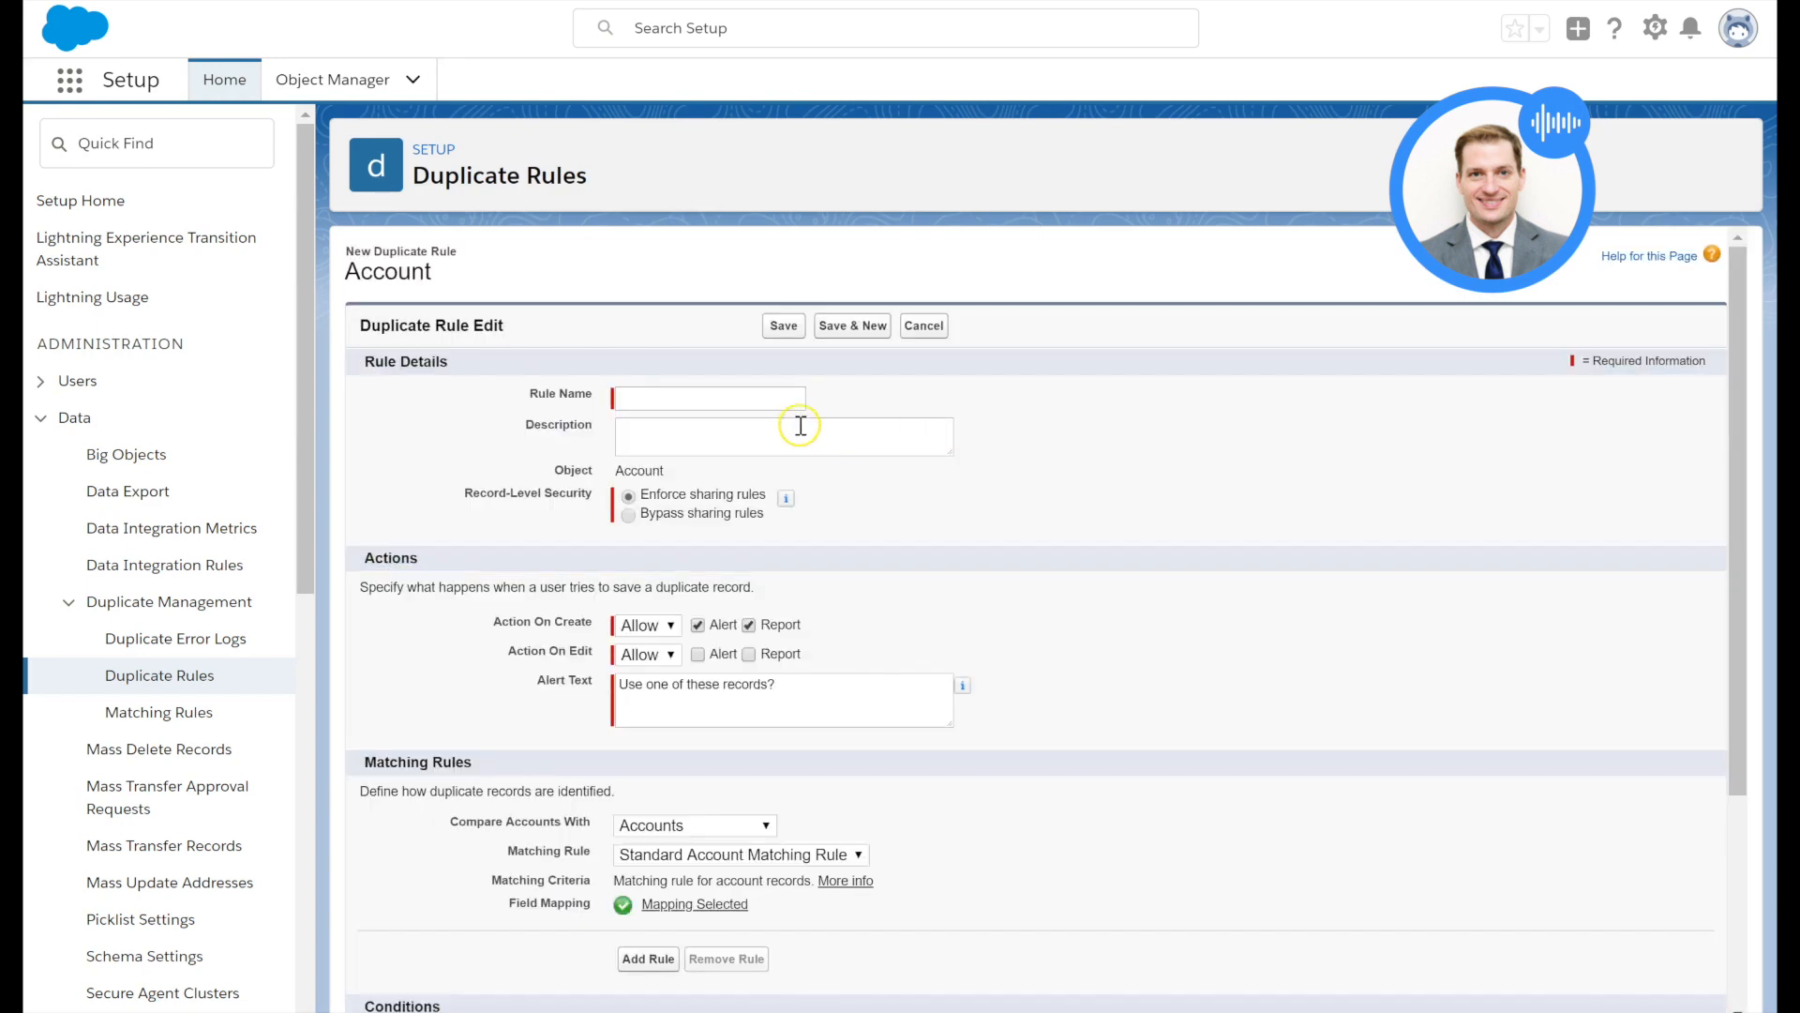
pyautogui.click(739, 406)
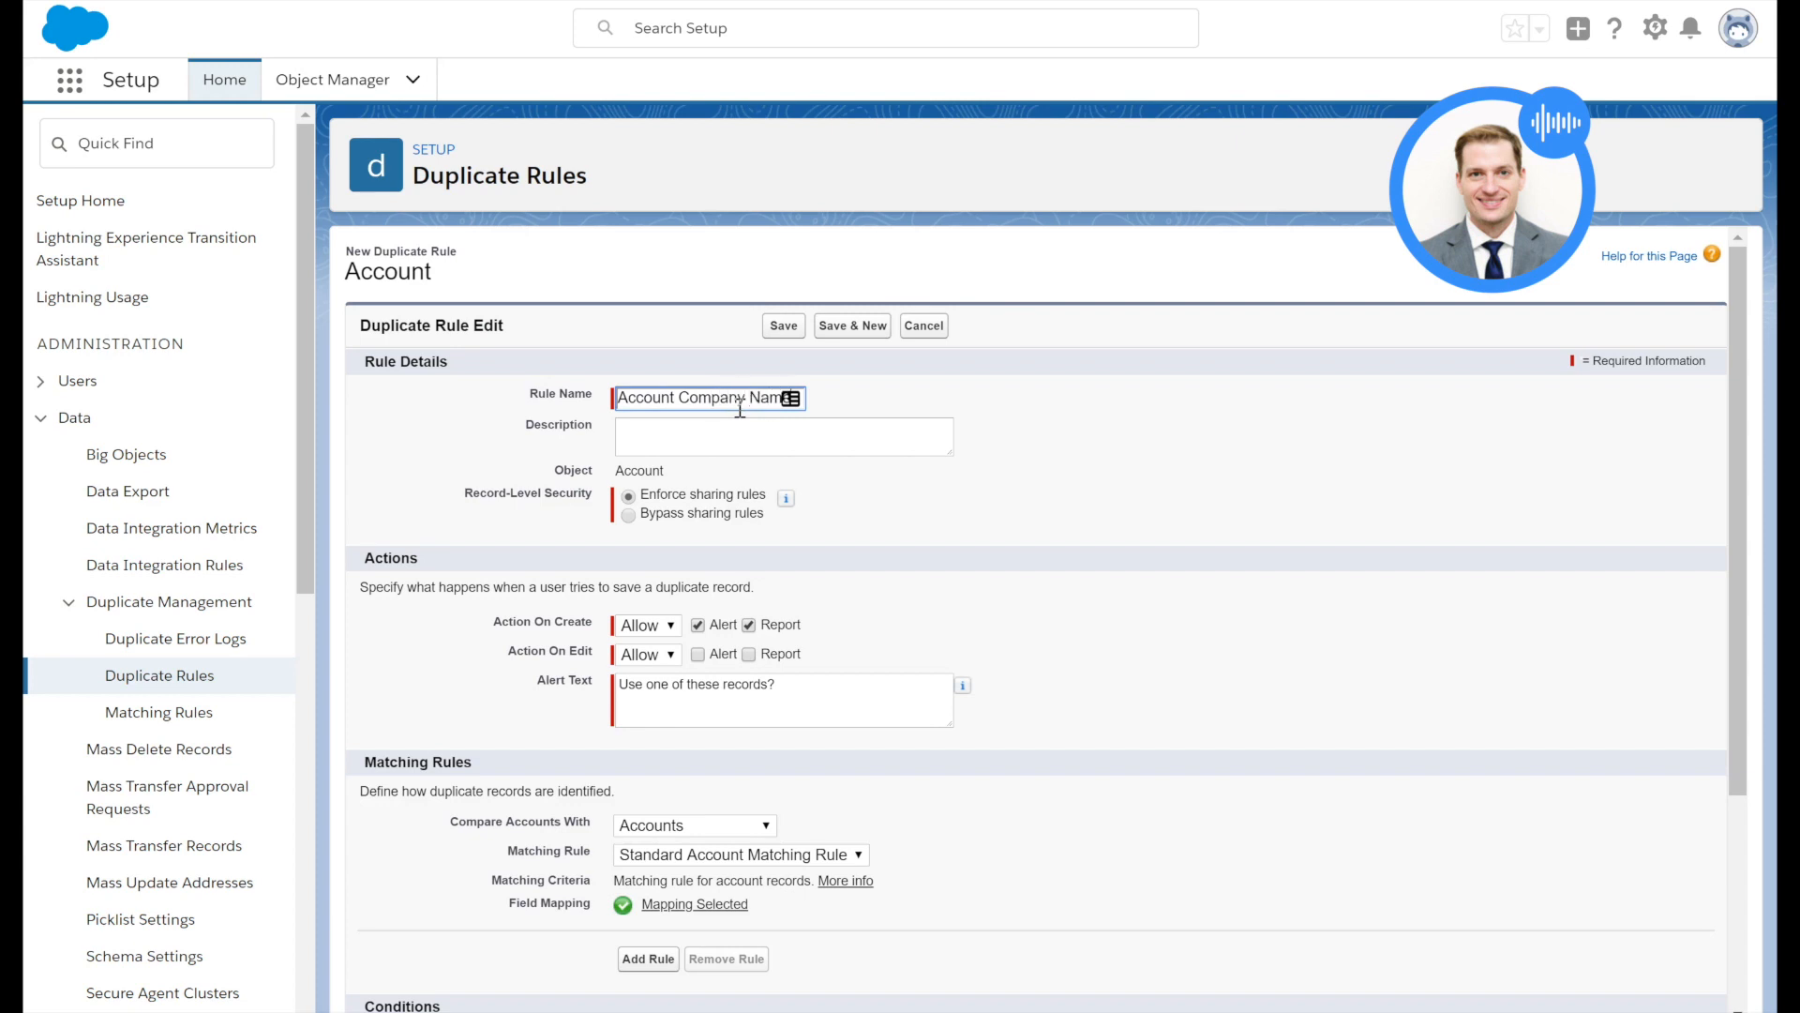
pyautogui.click(792, 429)
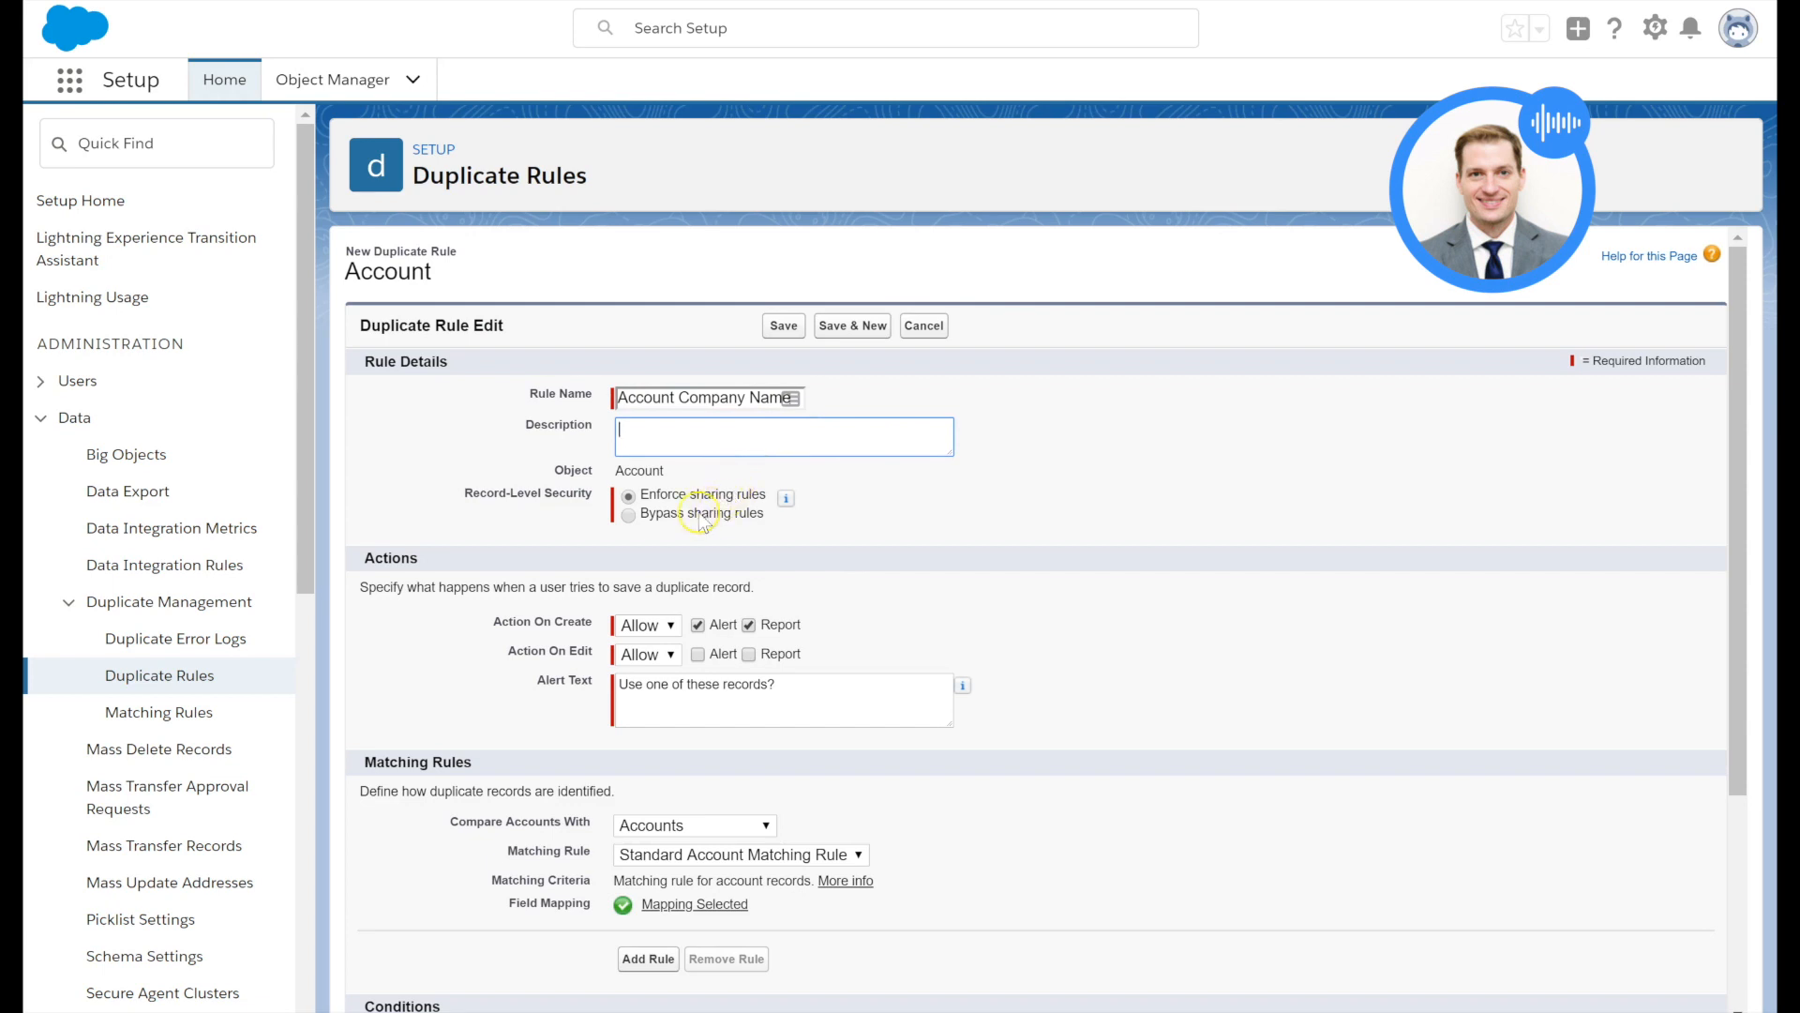
pyautogui.click(629, 516)
# Step: Keep the duplicate rule's create and edit actions on Allow, and enable Alert for edits
pyautogui.scroll(-3, 661, 565)
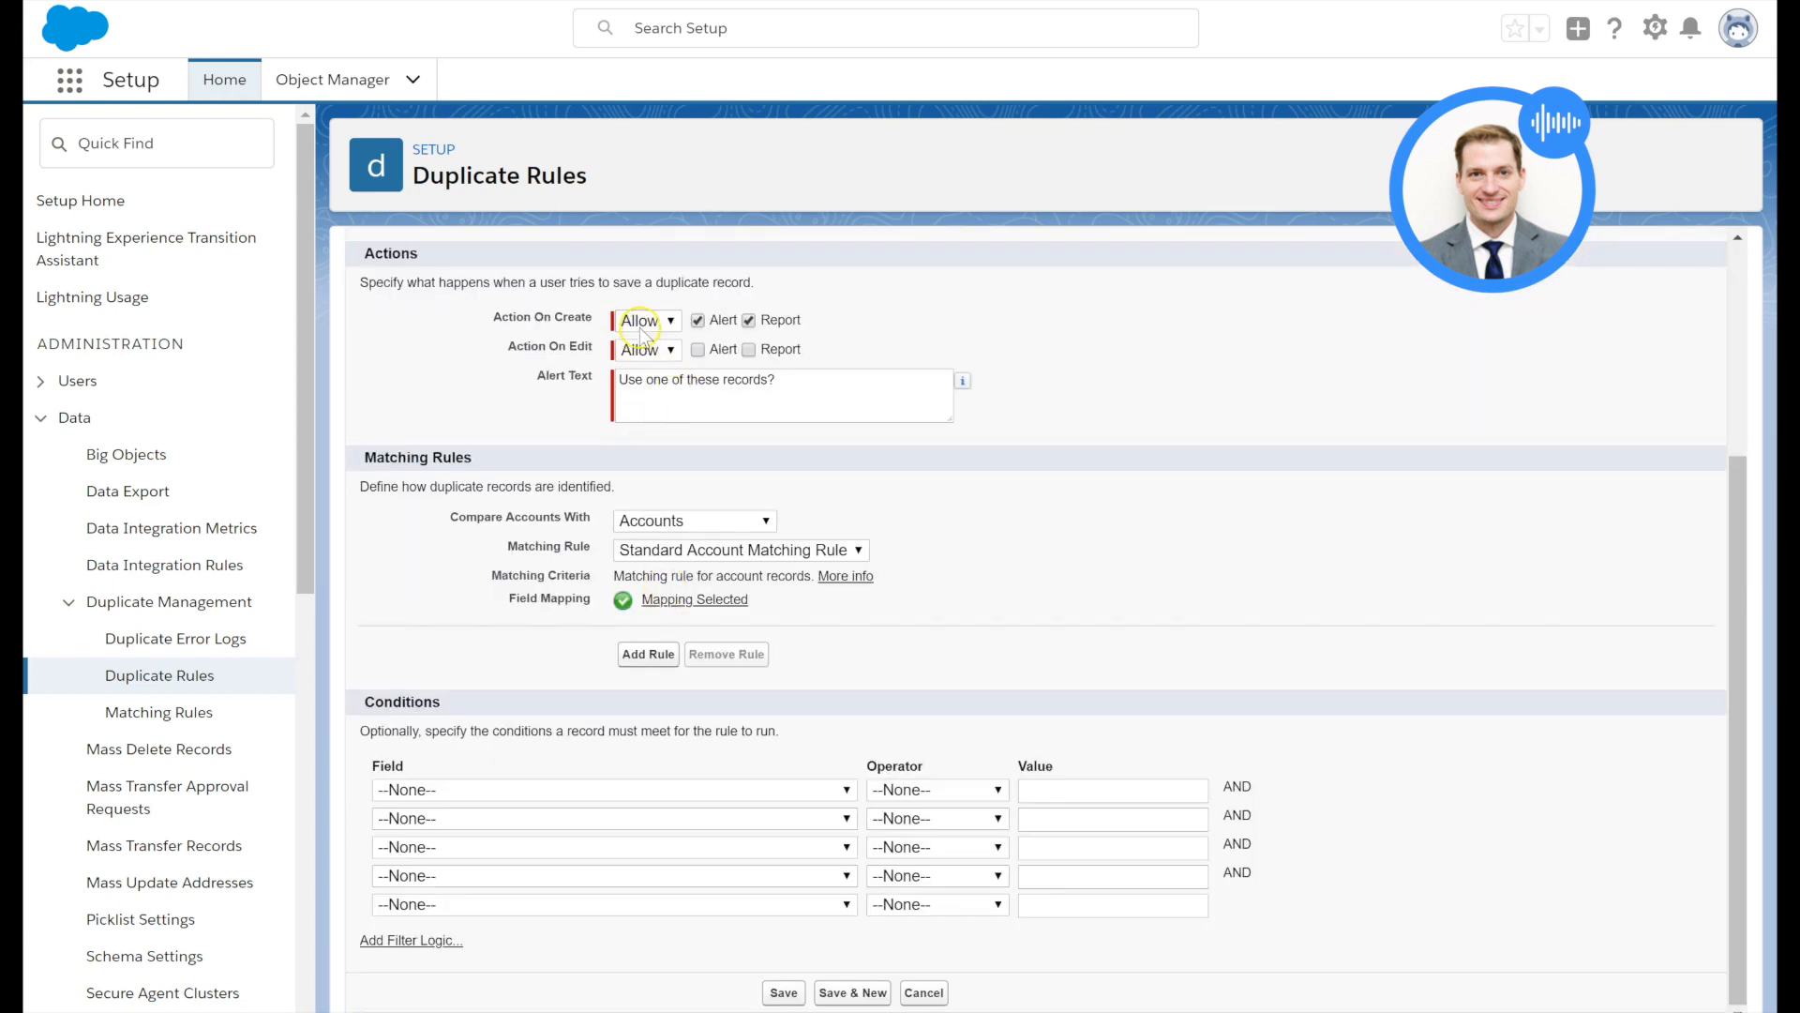
pyautogui.click(643, 324)
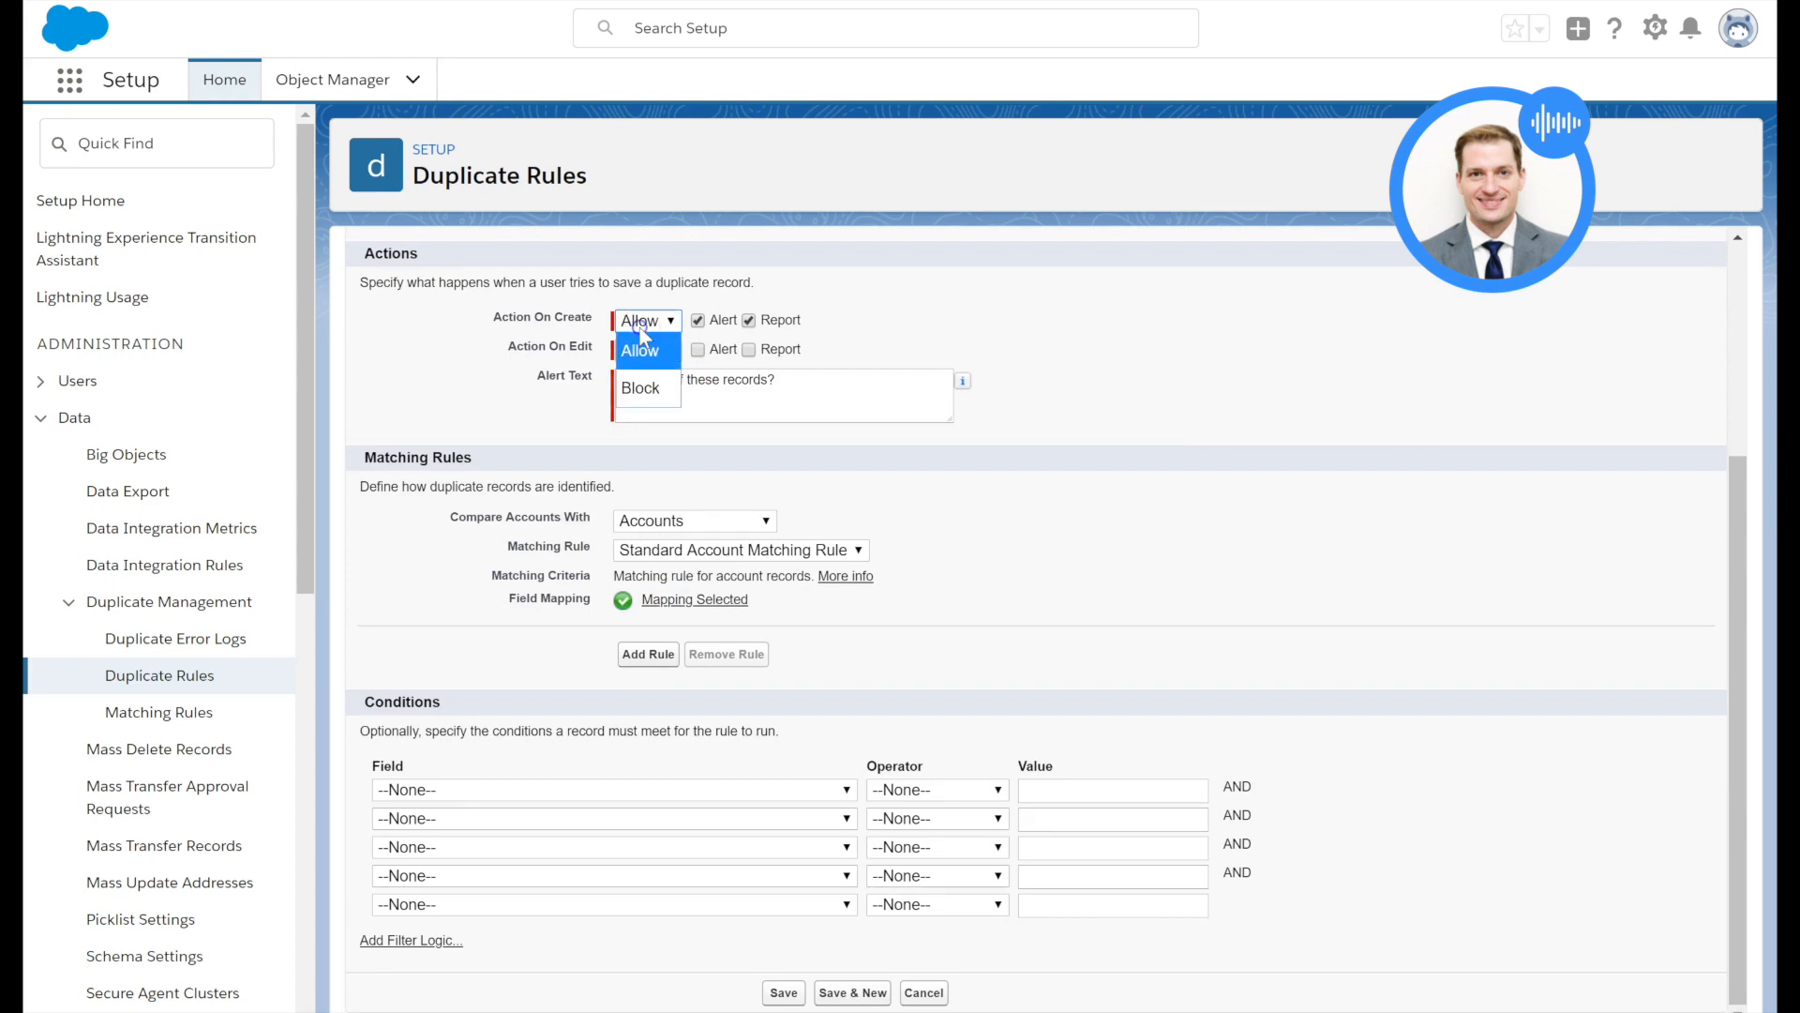
pyautogui.click(642, 338)
pyautogui.click(647, 354)
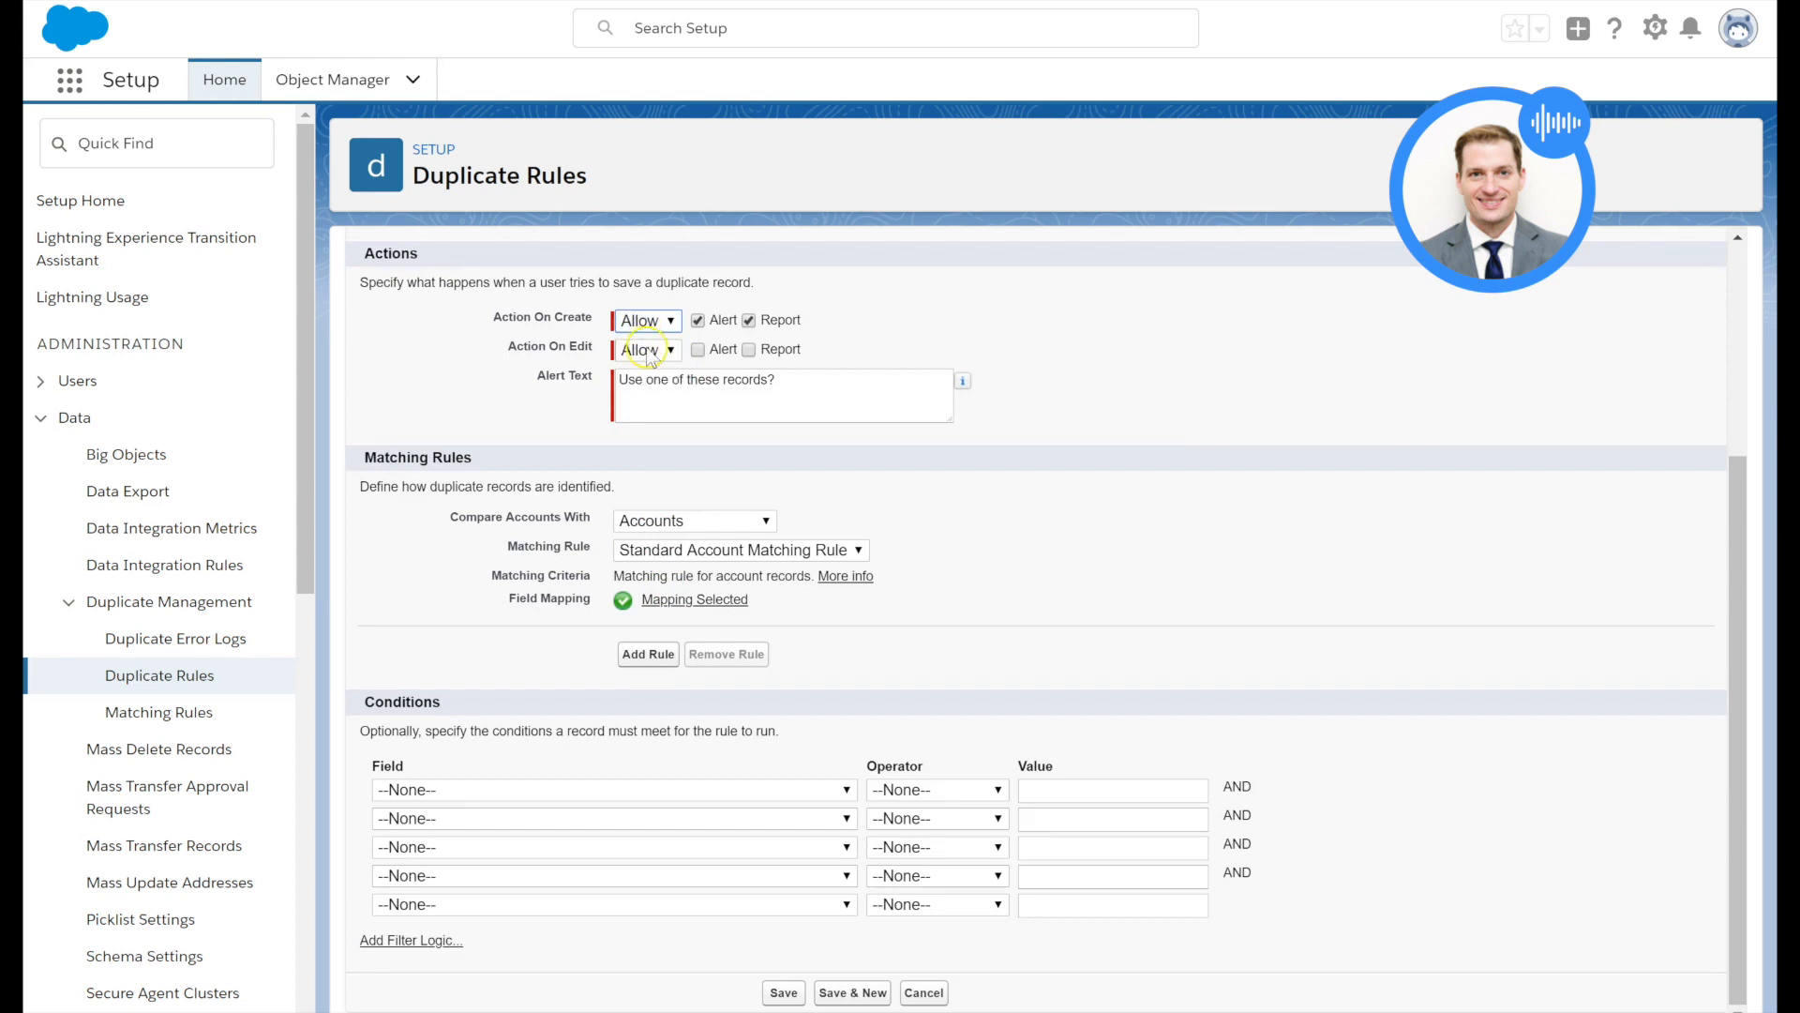
pyautogui.click(647, 352)
pyautogui.click(696, 350)
# Step: Compare accounts with Accounts in the duplicate rule, using the Account Name matching rule
pyautogui.click(715, 533)
pyautogui.click(618, 527)
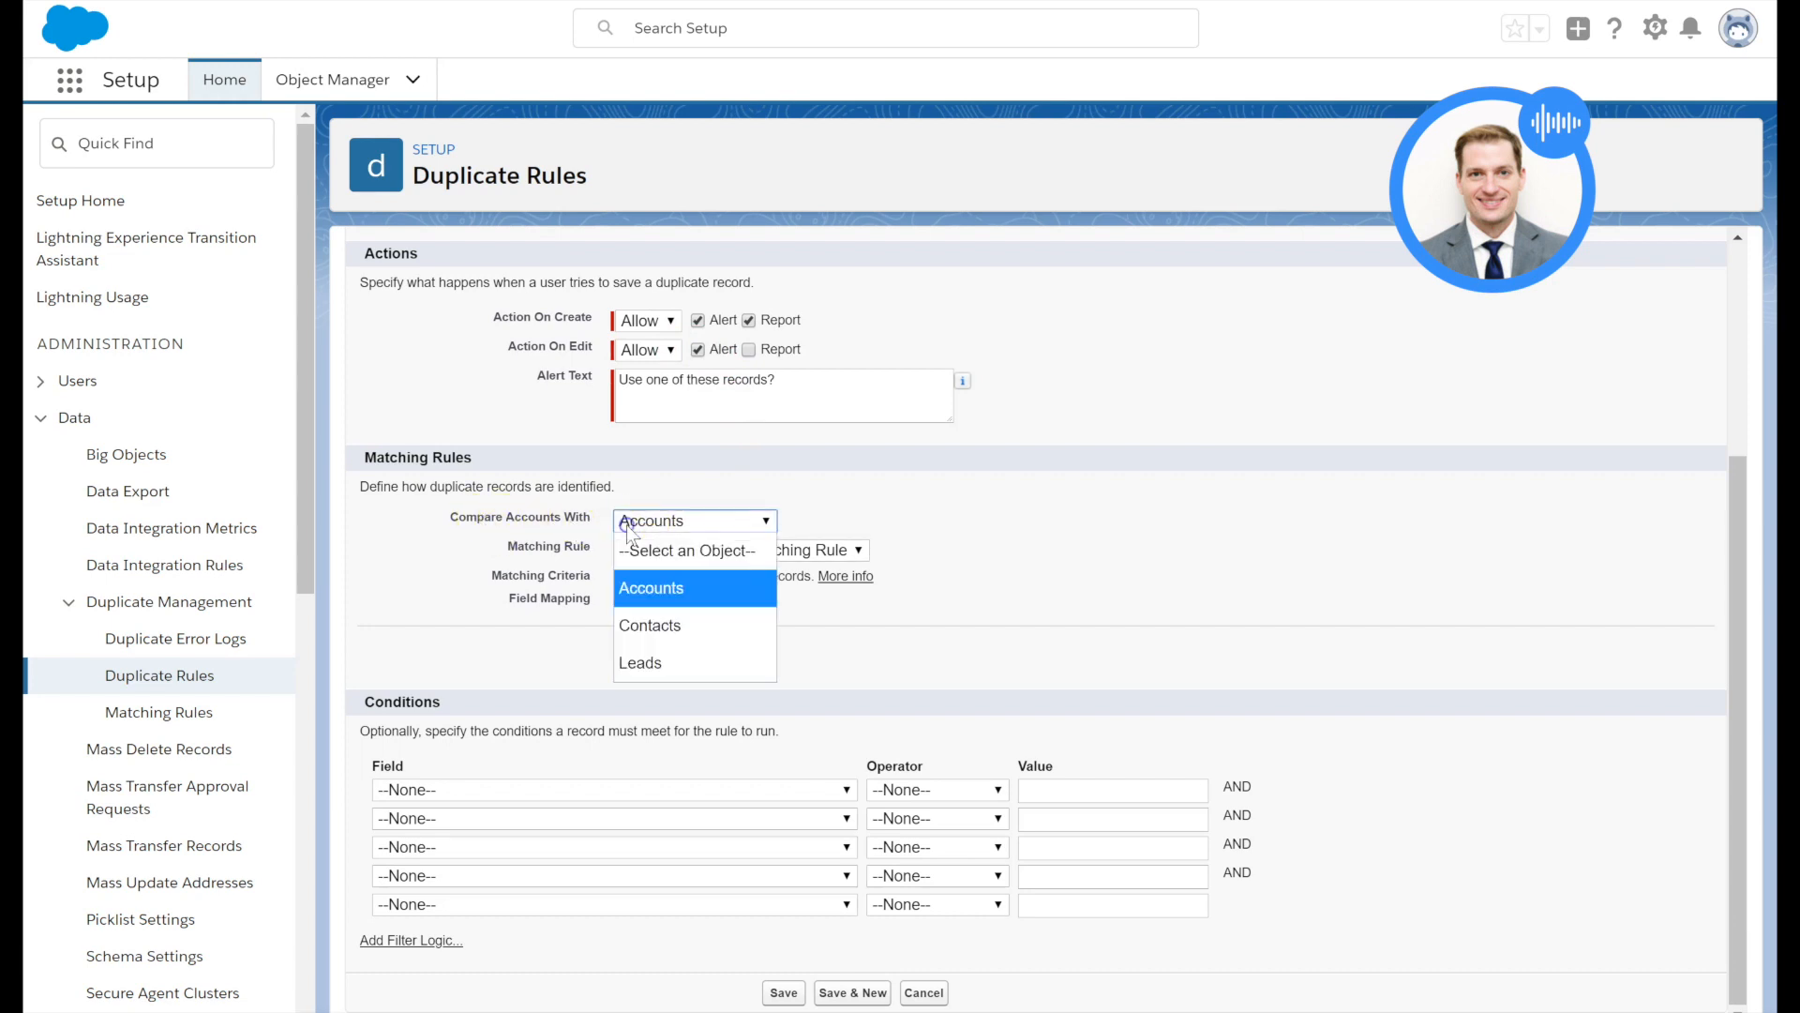
pyautogui.click(671, 589)
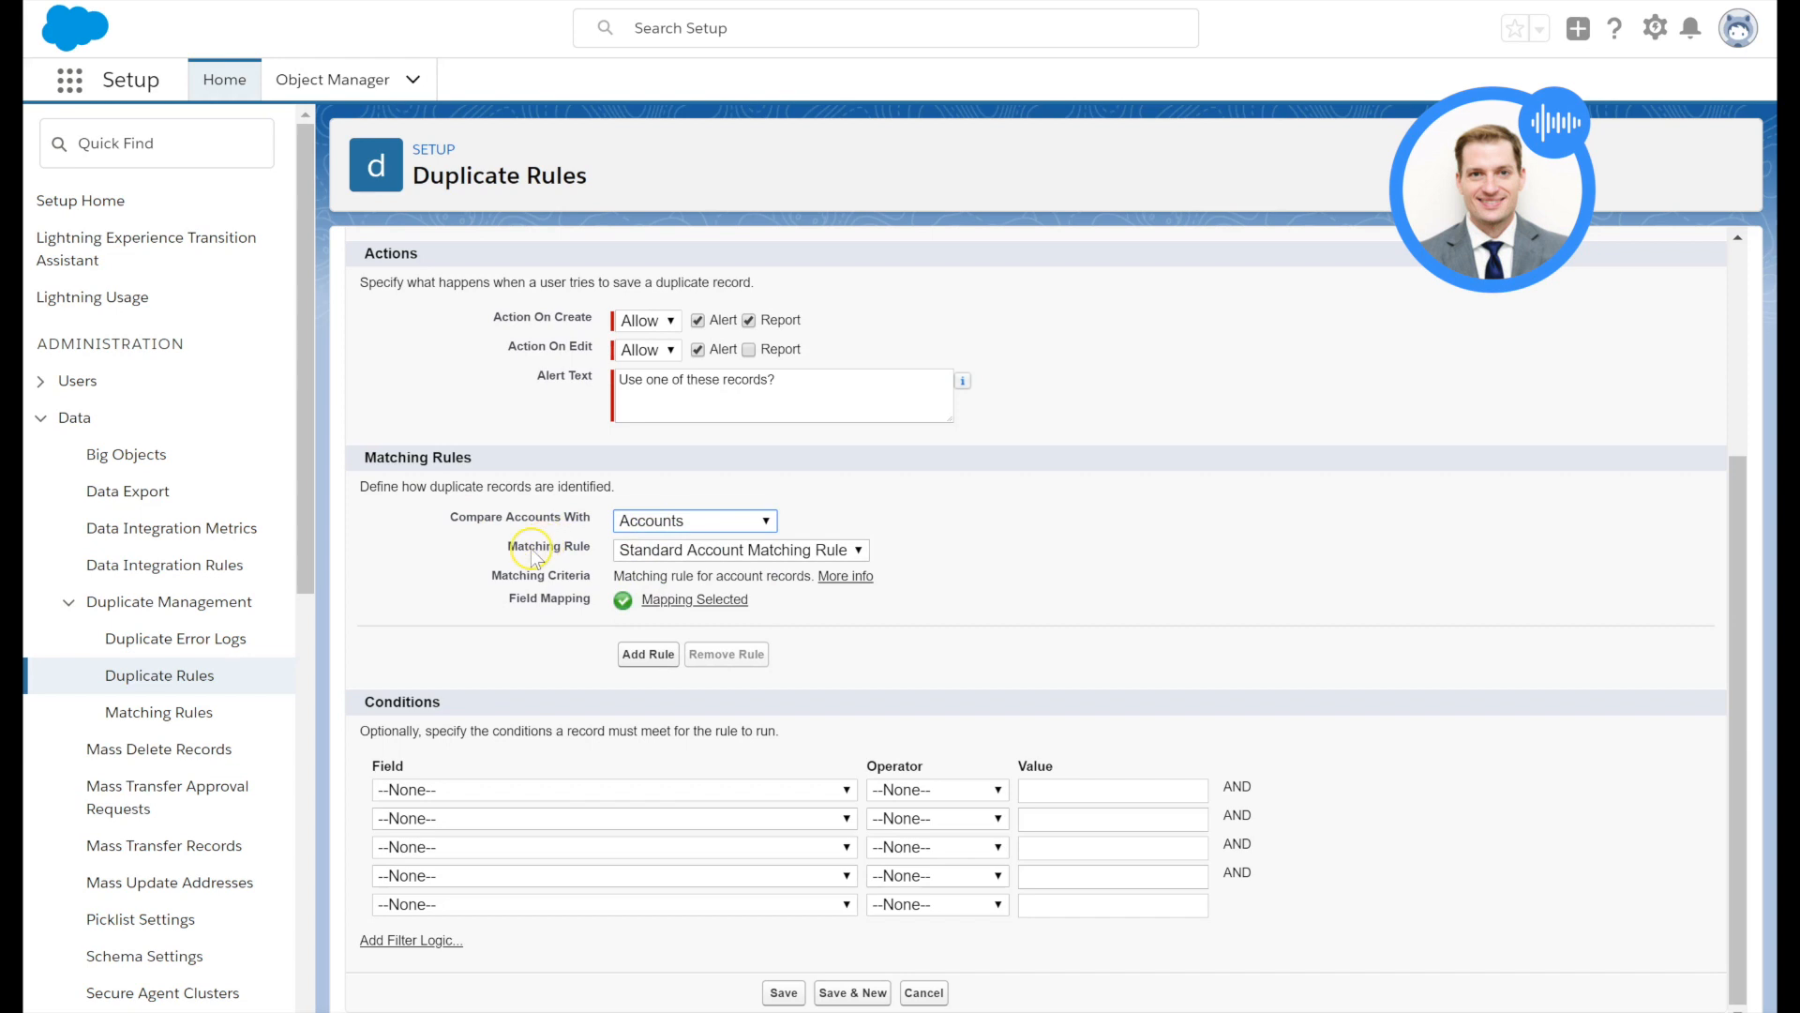
pyautogui.click(684, 553)
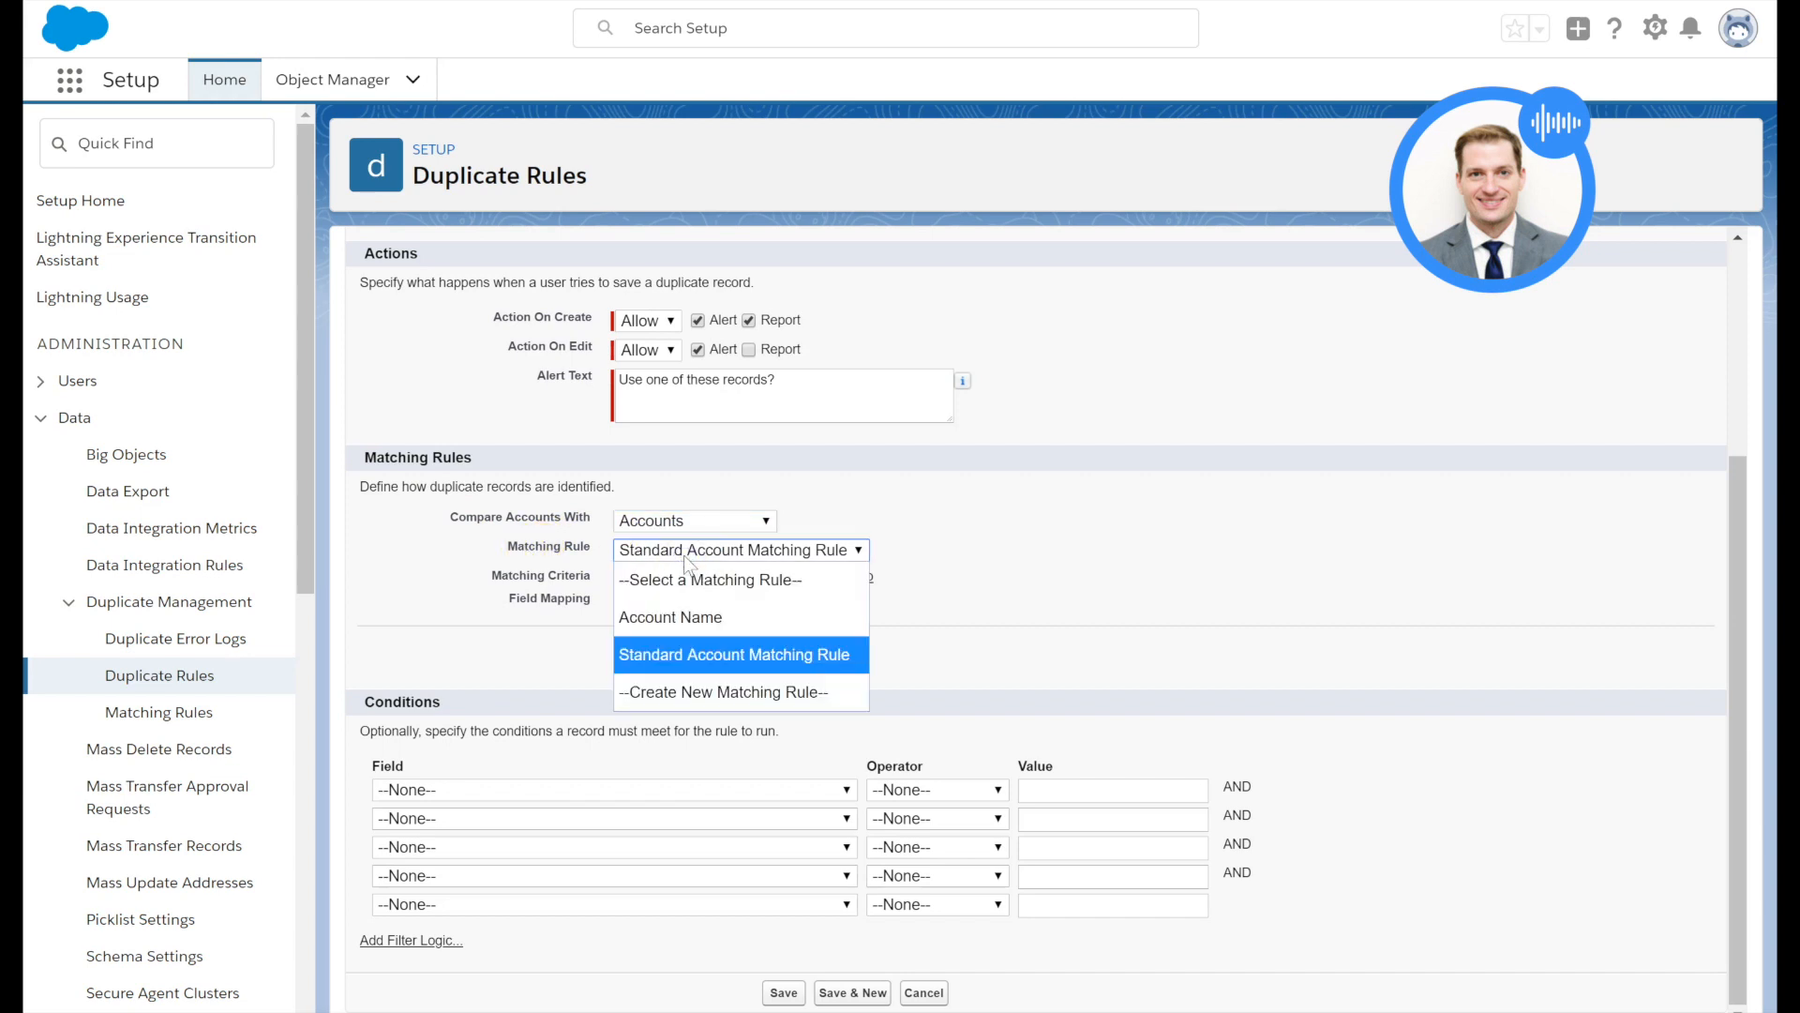
pyautogui.click(693, 617)
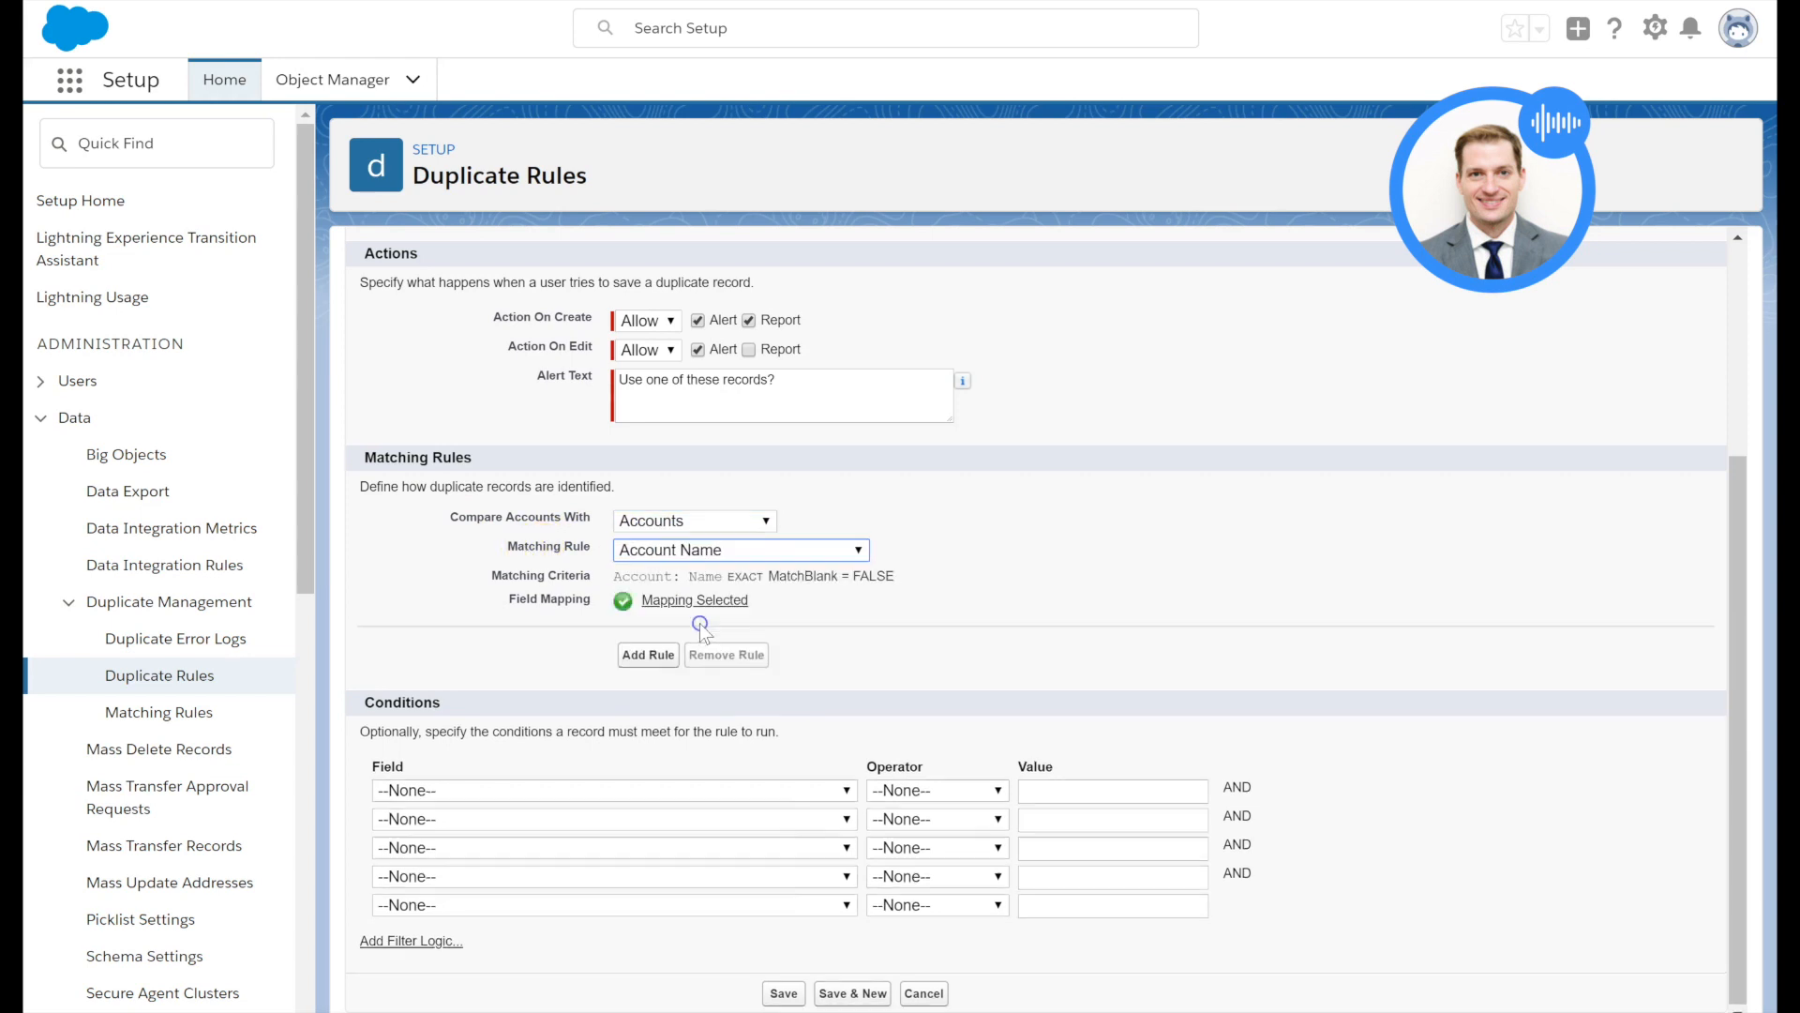
# Step: Save the duplicate rule with Account Name as its matching rule and no conditions, and activate it
pyautogui.click(694, 559)
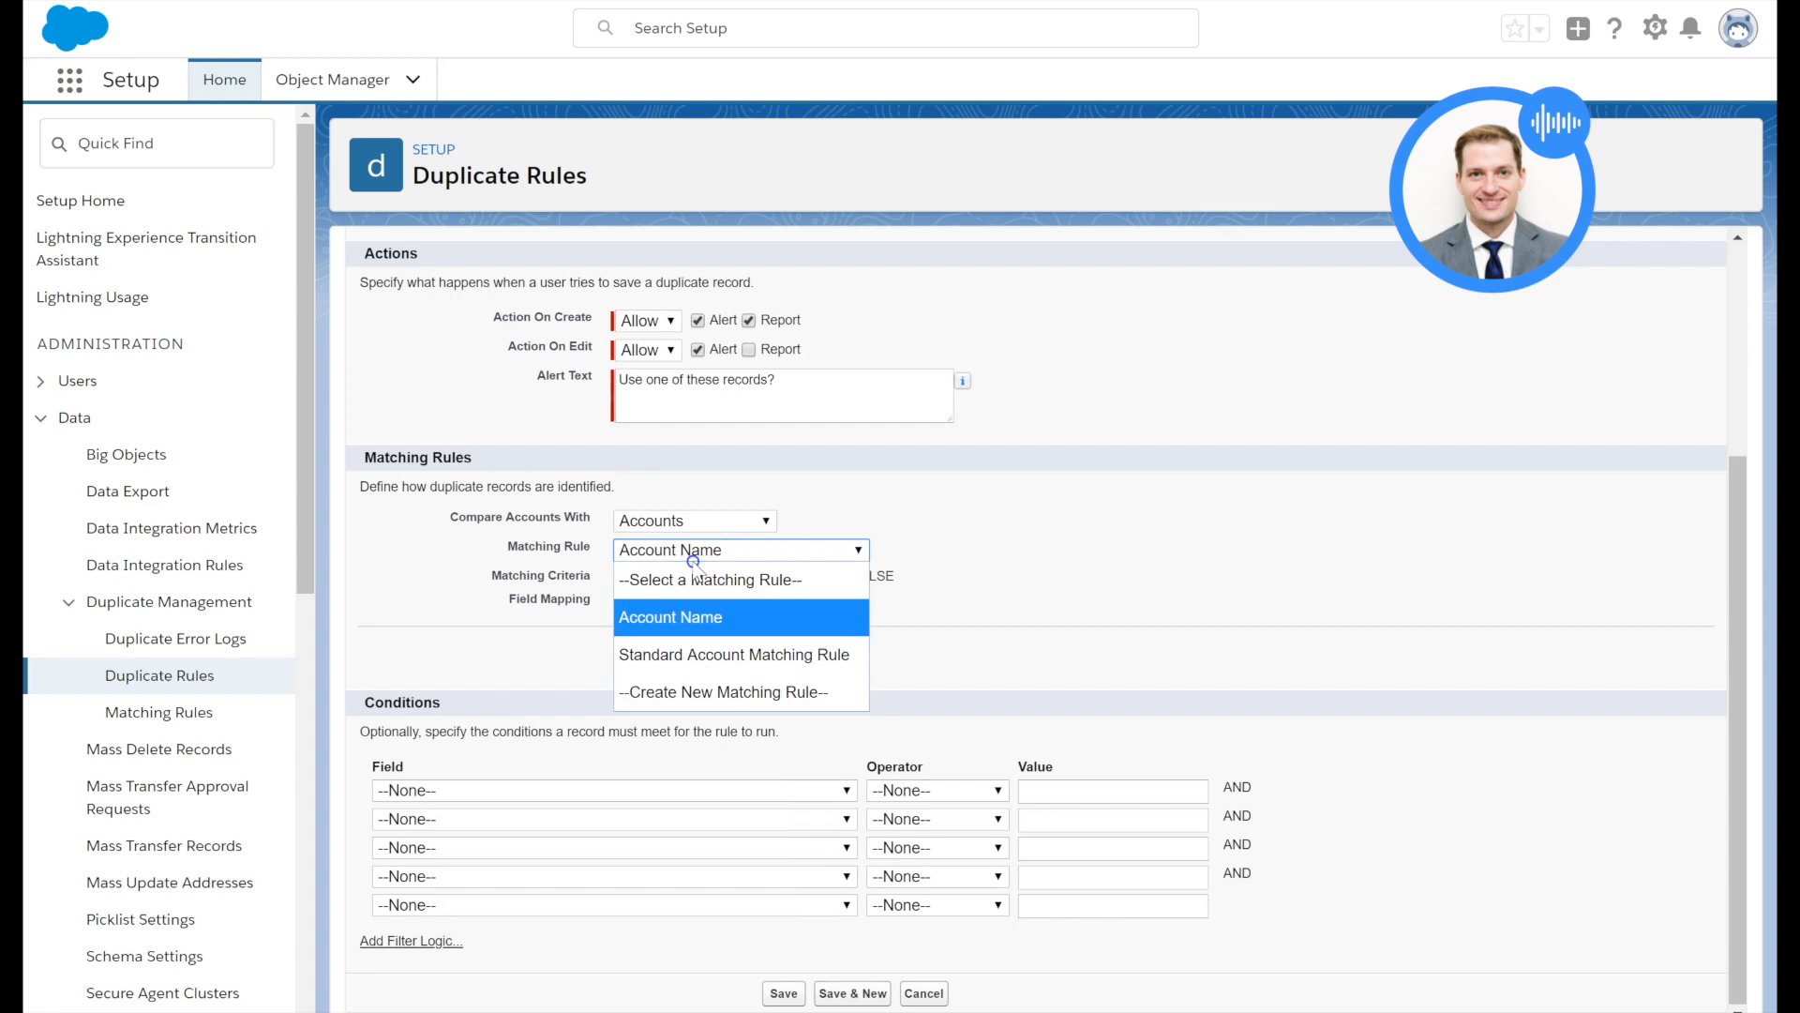
pyautogui.click(718, 617)
pyautogui.scroll(-1, 635, 747)
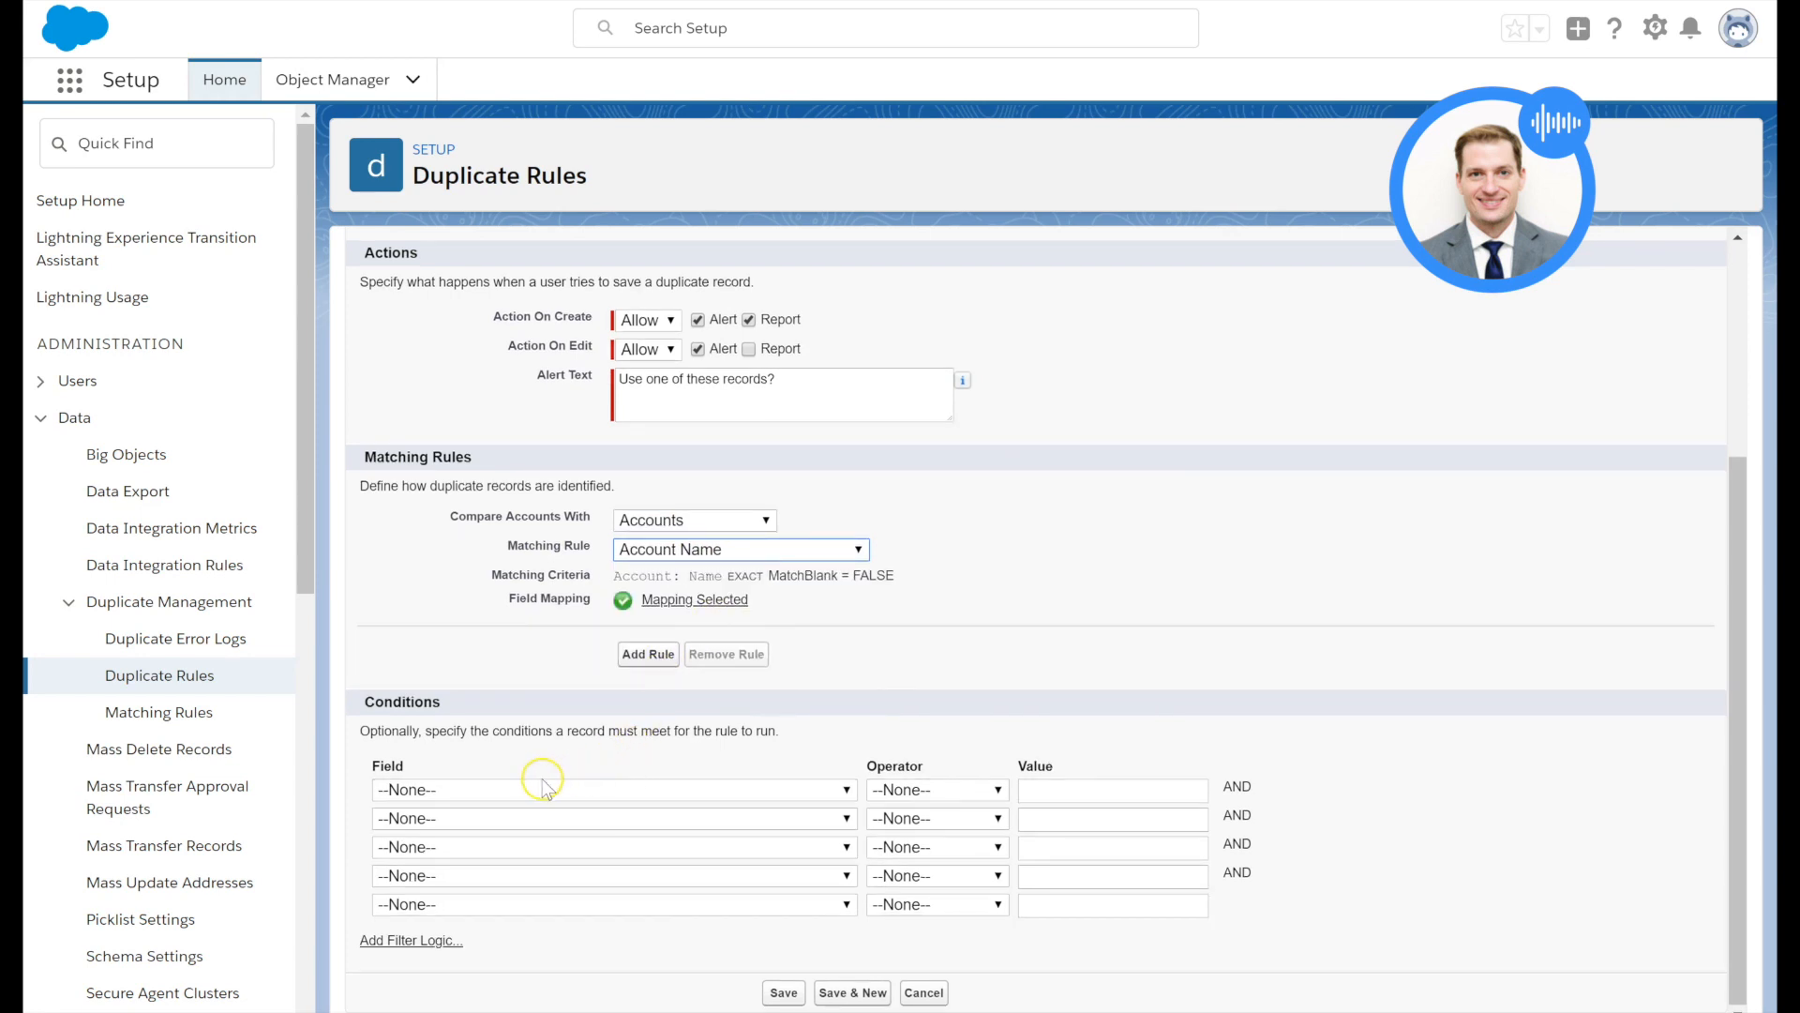
pyautogui.click(430, 731)
pyautogui.moveTo(429, 731); pyautogui.dragTo(787, 750)
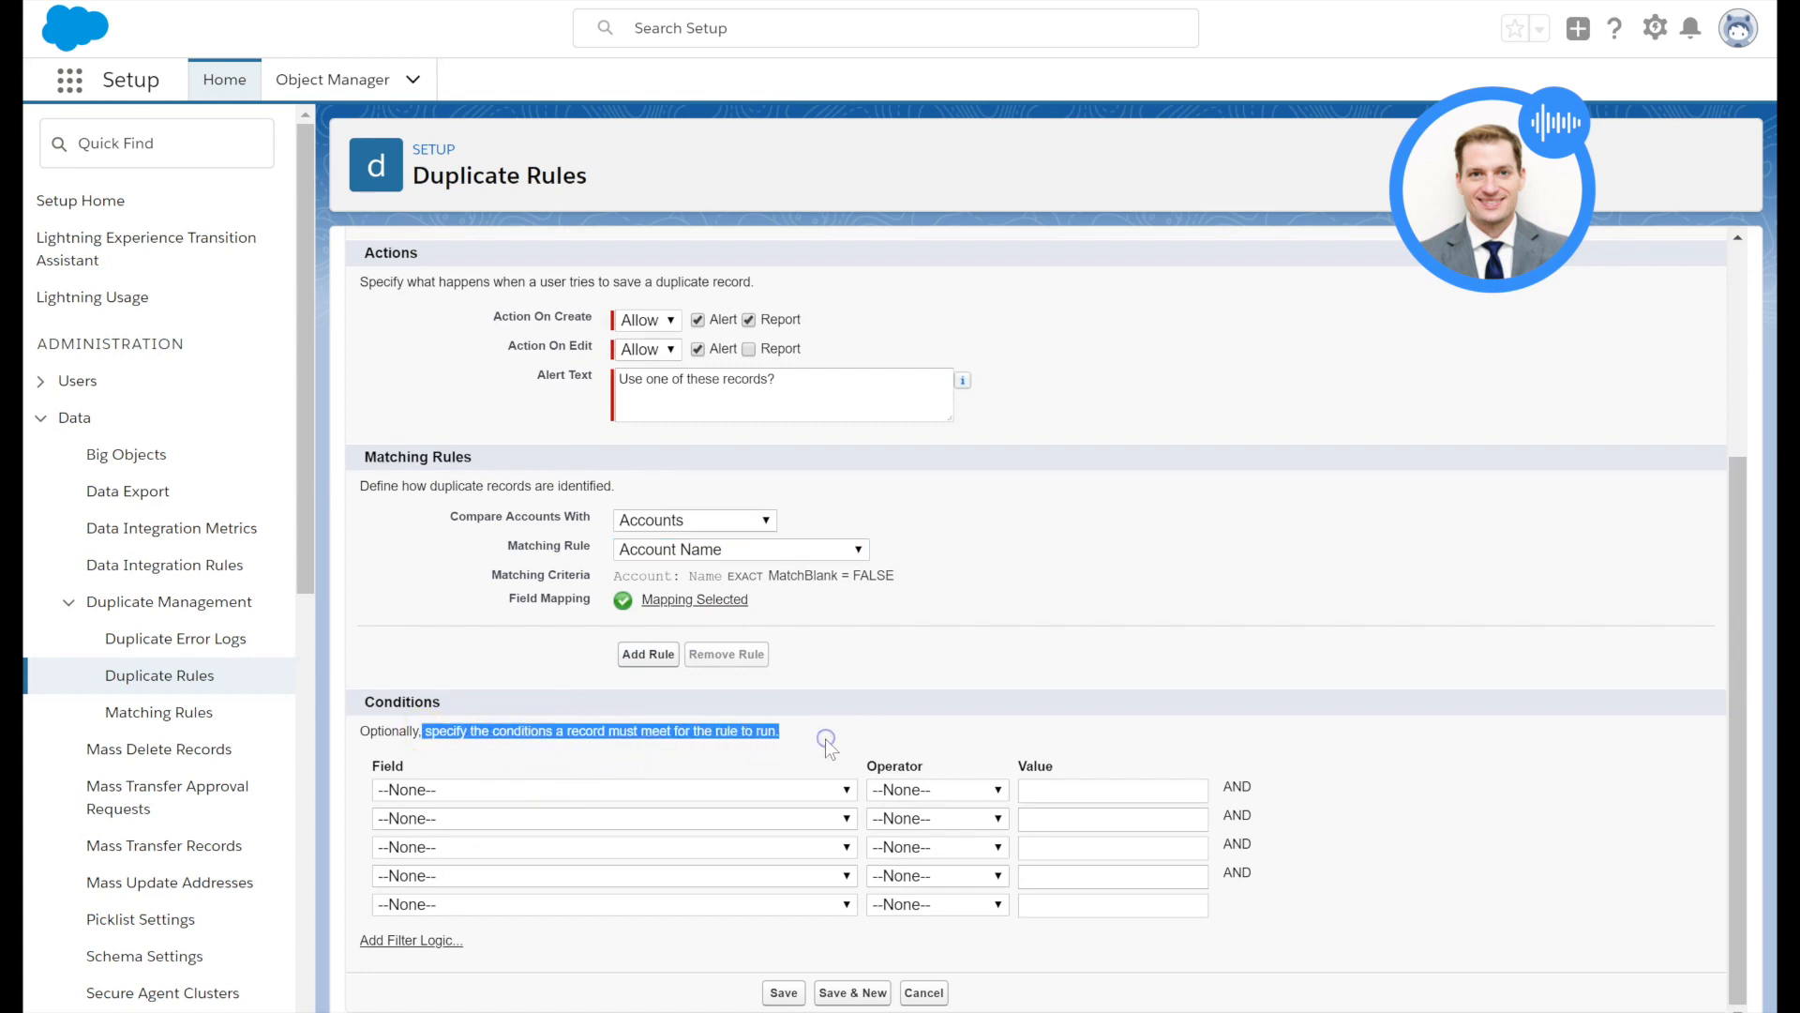
pyautogui.click(826, 739)
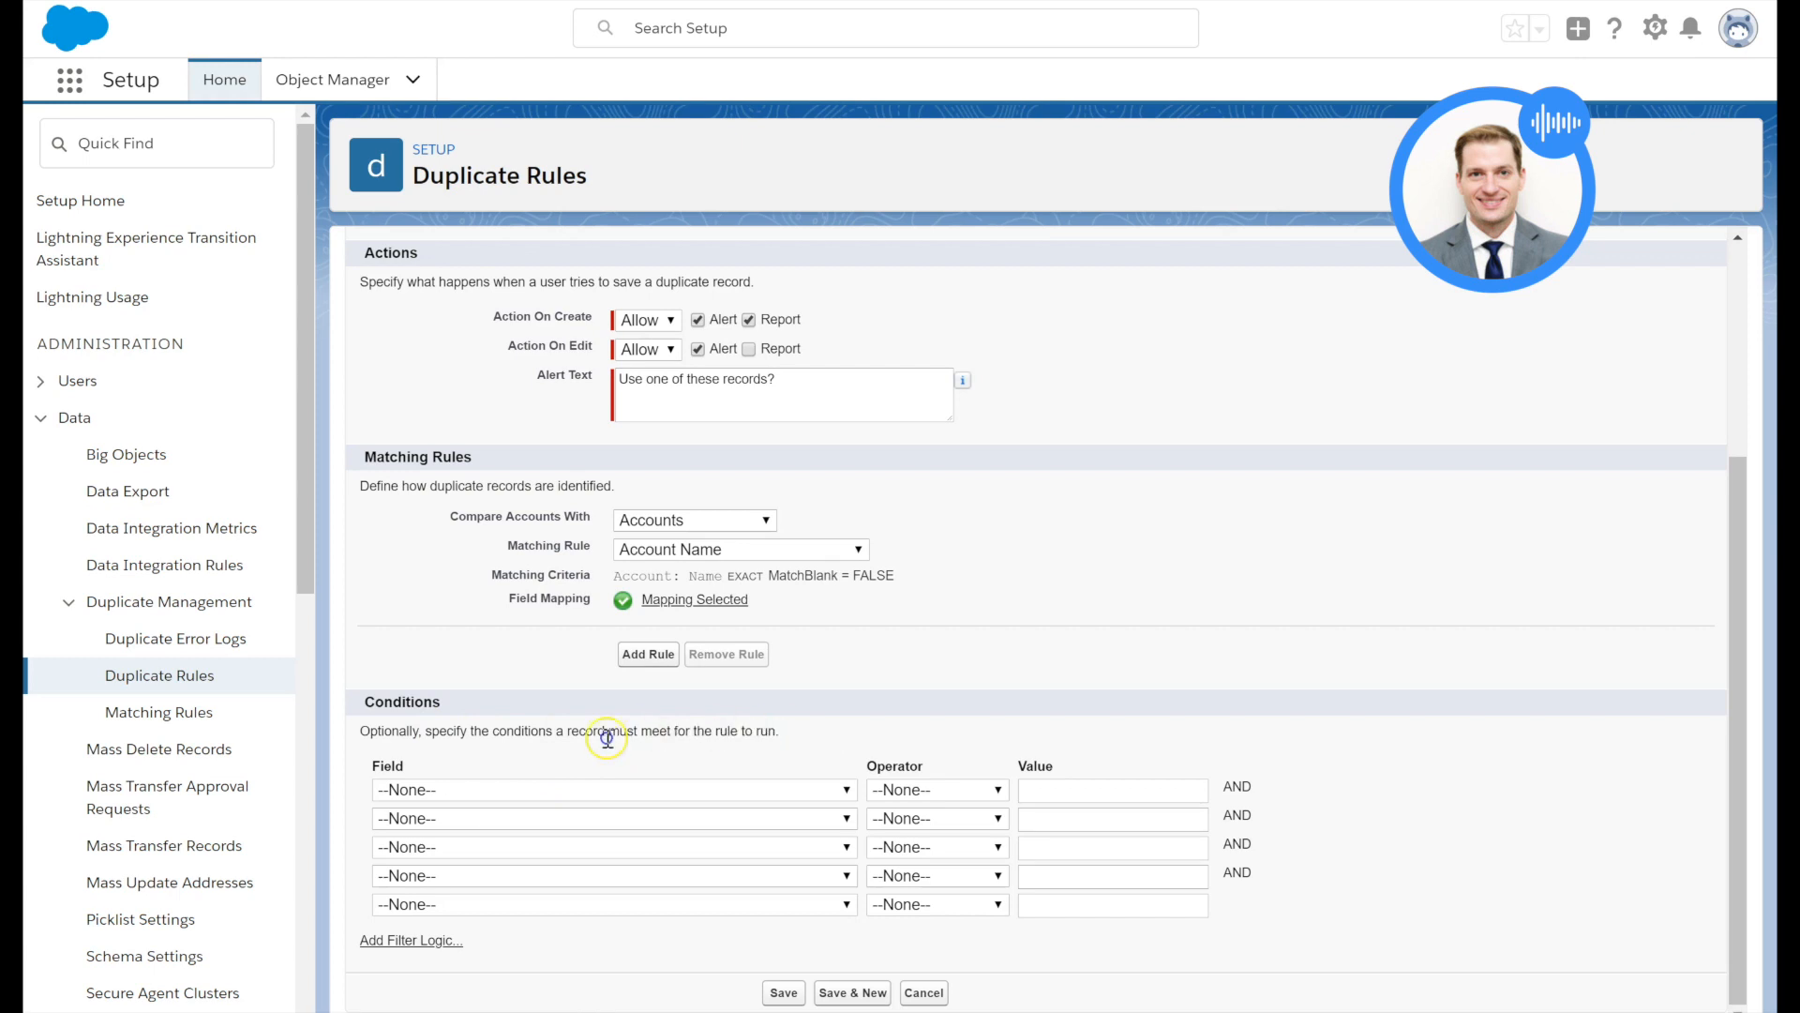
pyautogui.tripleClick(356, 741)
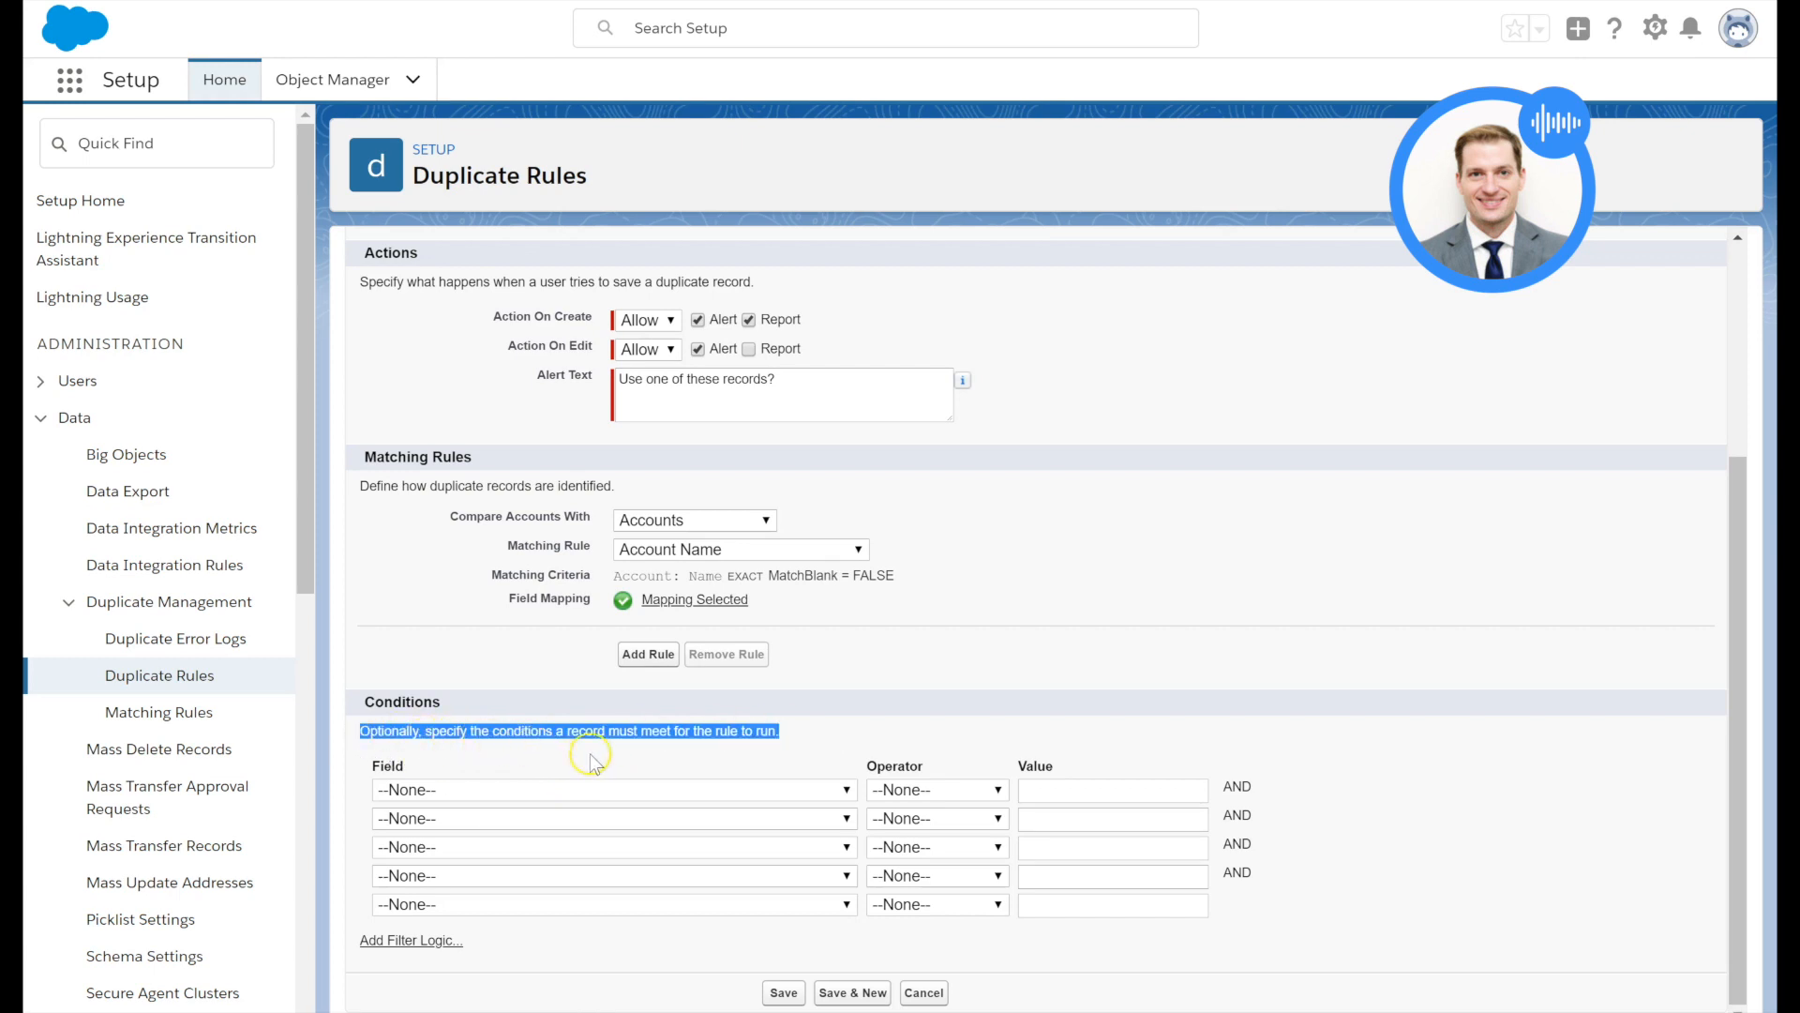
pyautogui.click(776, 994)
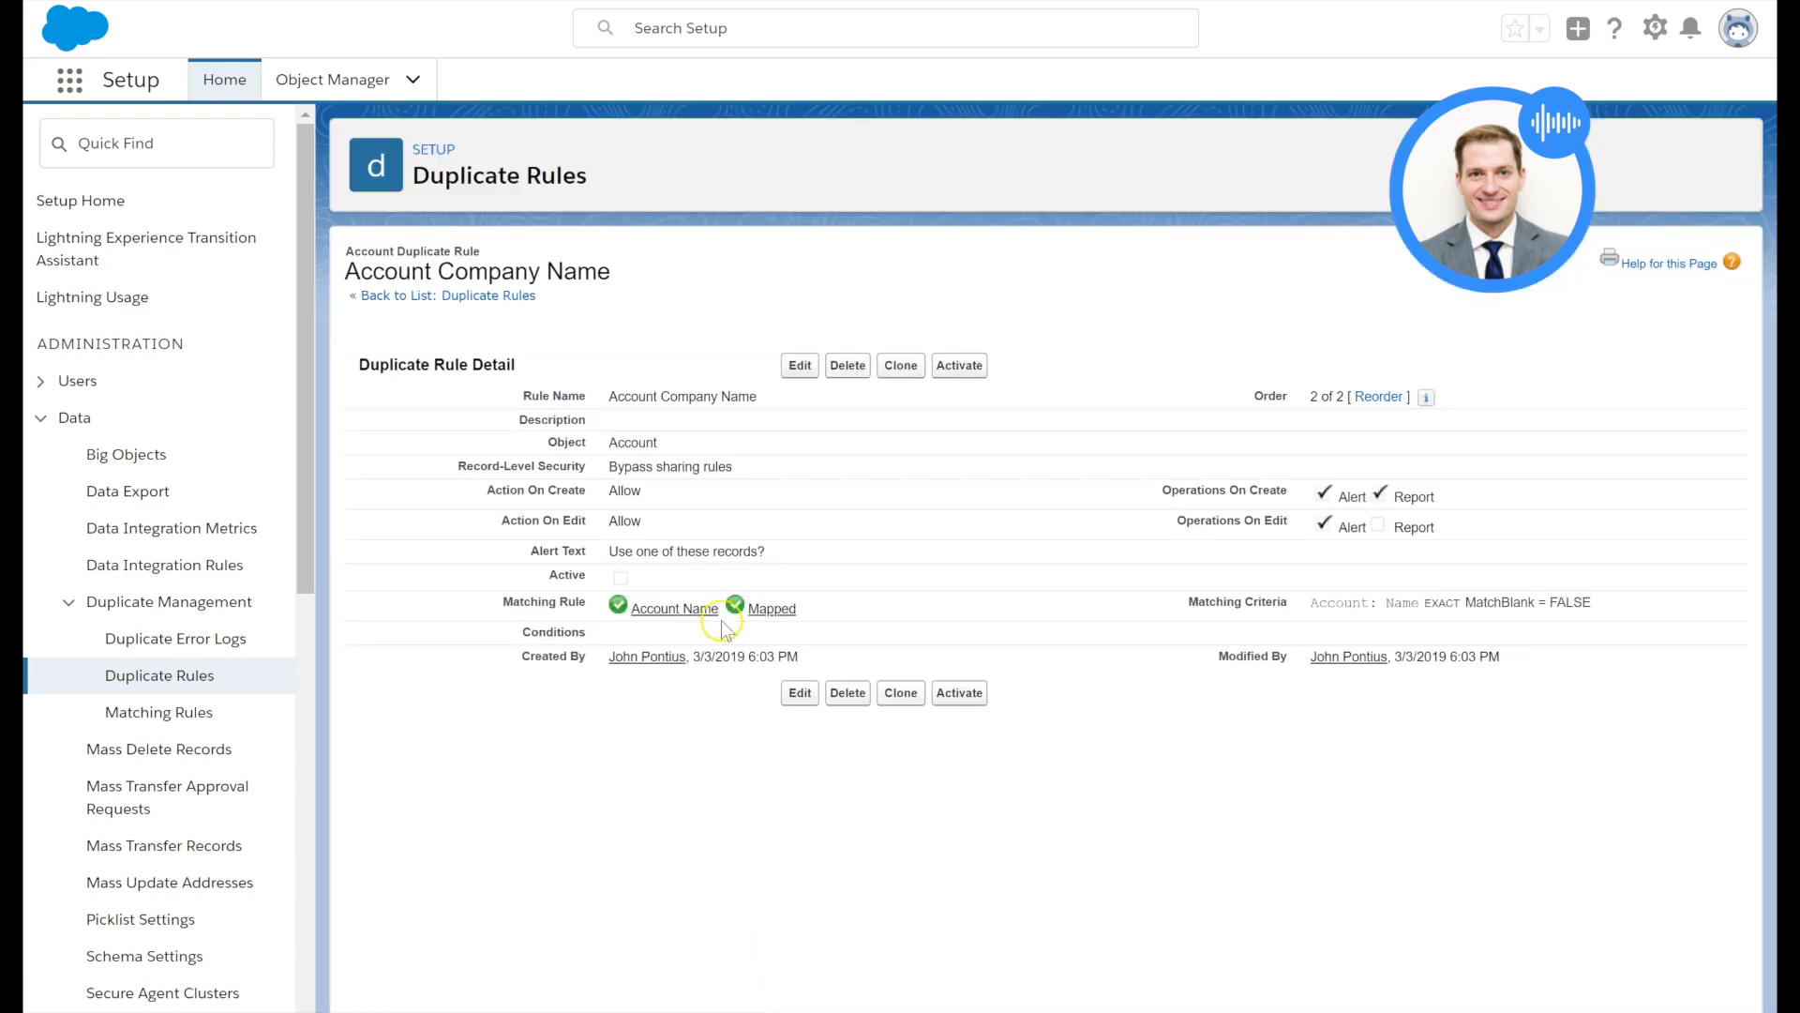
pyautogui.click(973, 373)
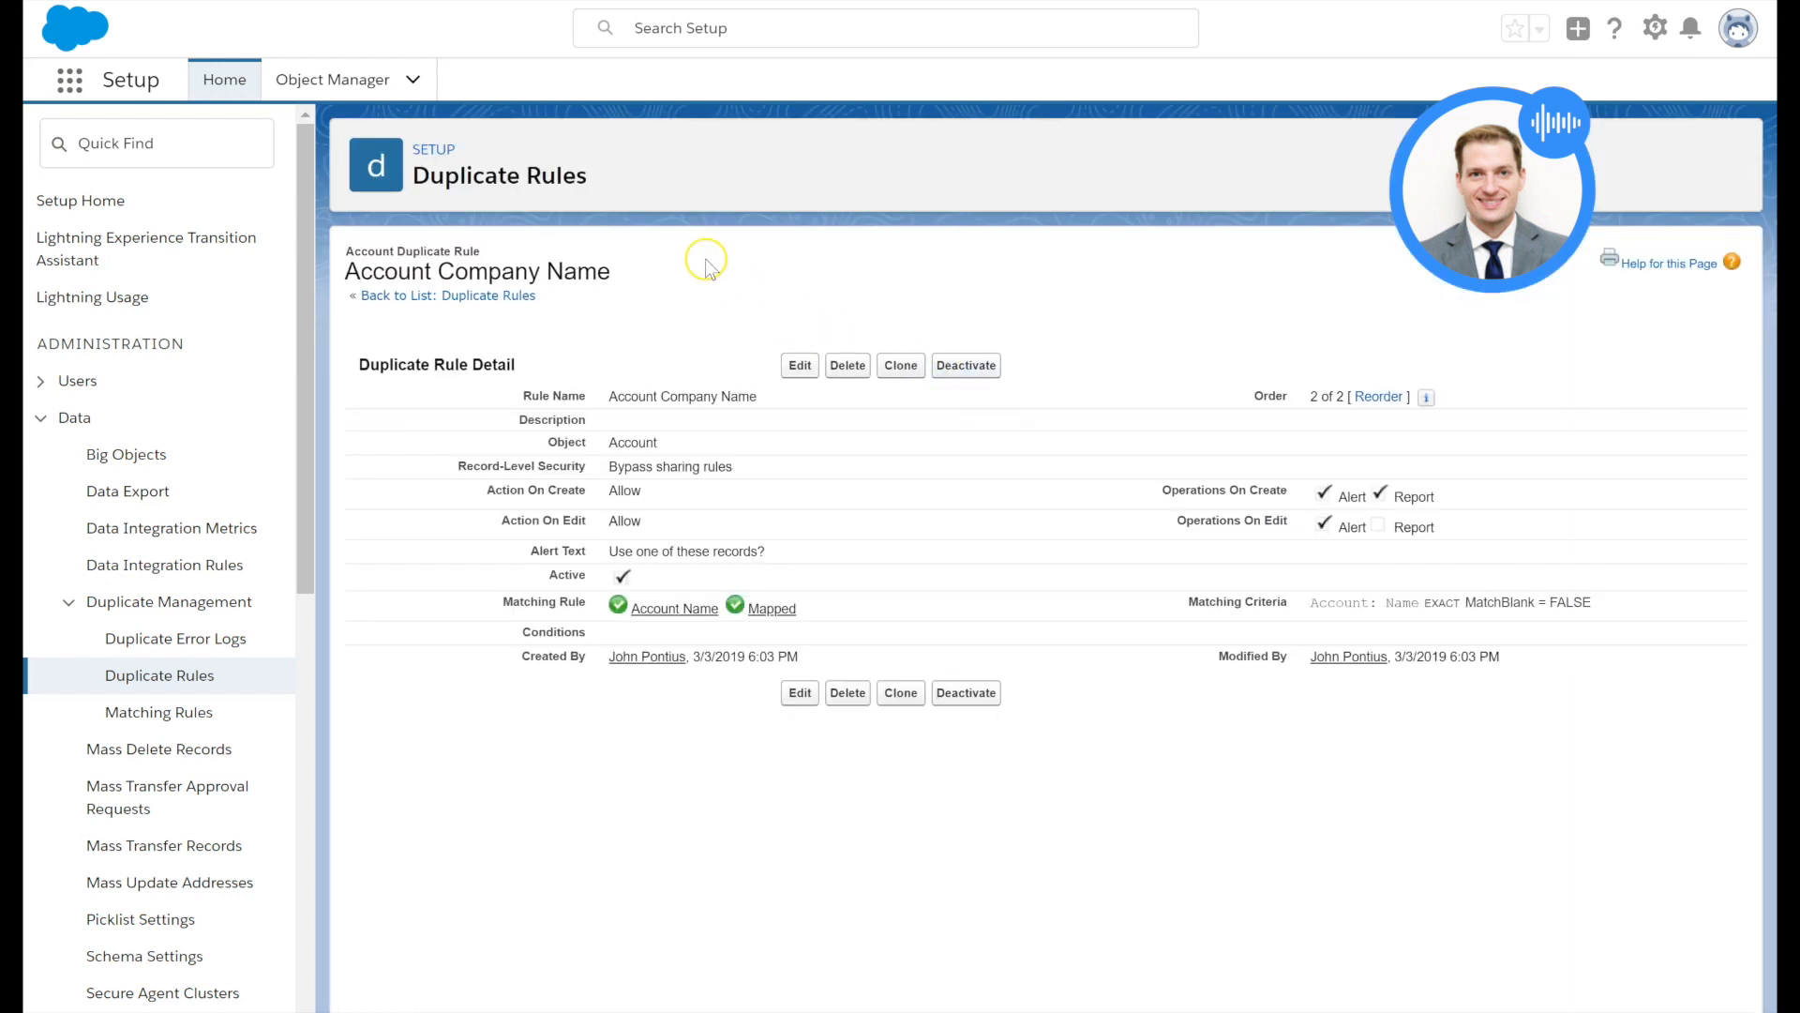
# Step: Switch to the Sales app and open the Burlington Textiles Corp of America account that has no phone number
pyautogui.click(73, 86)
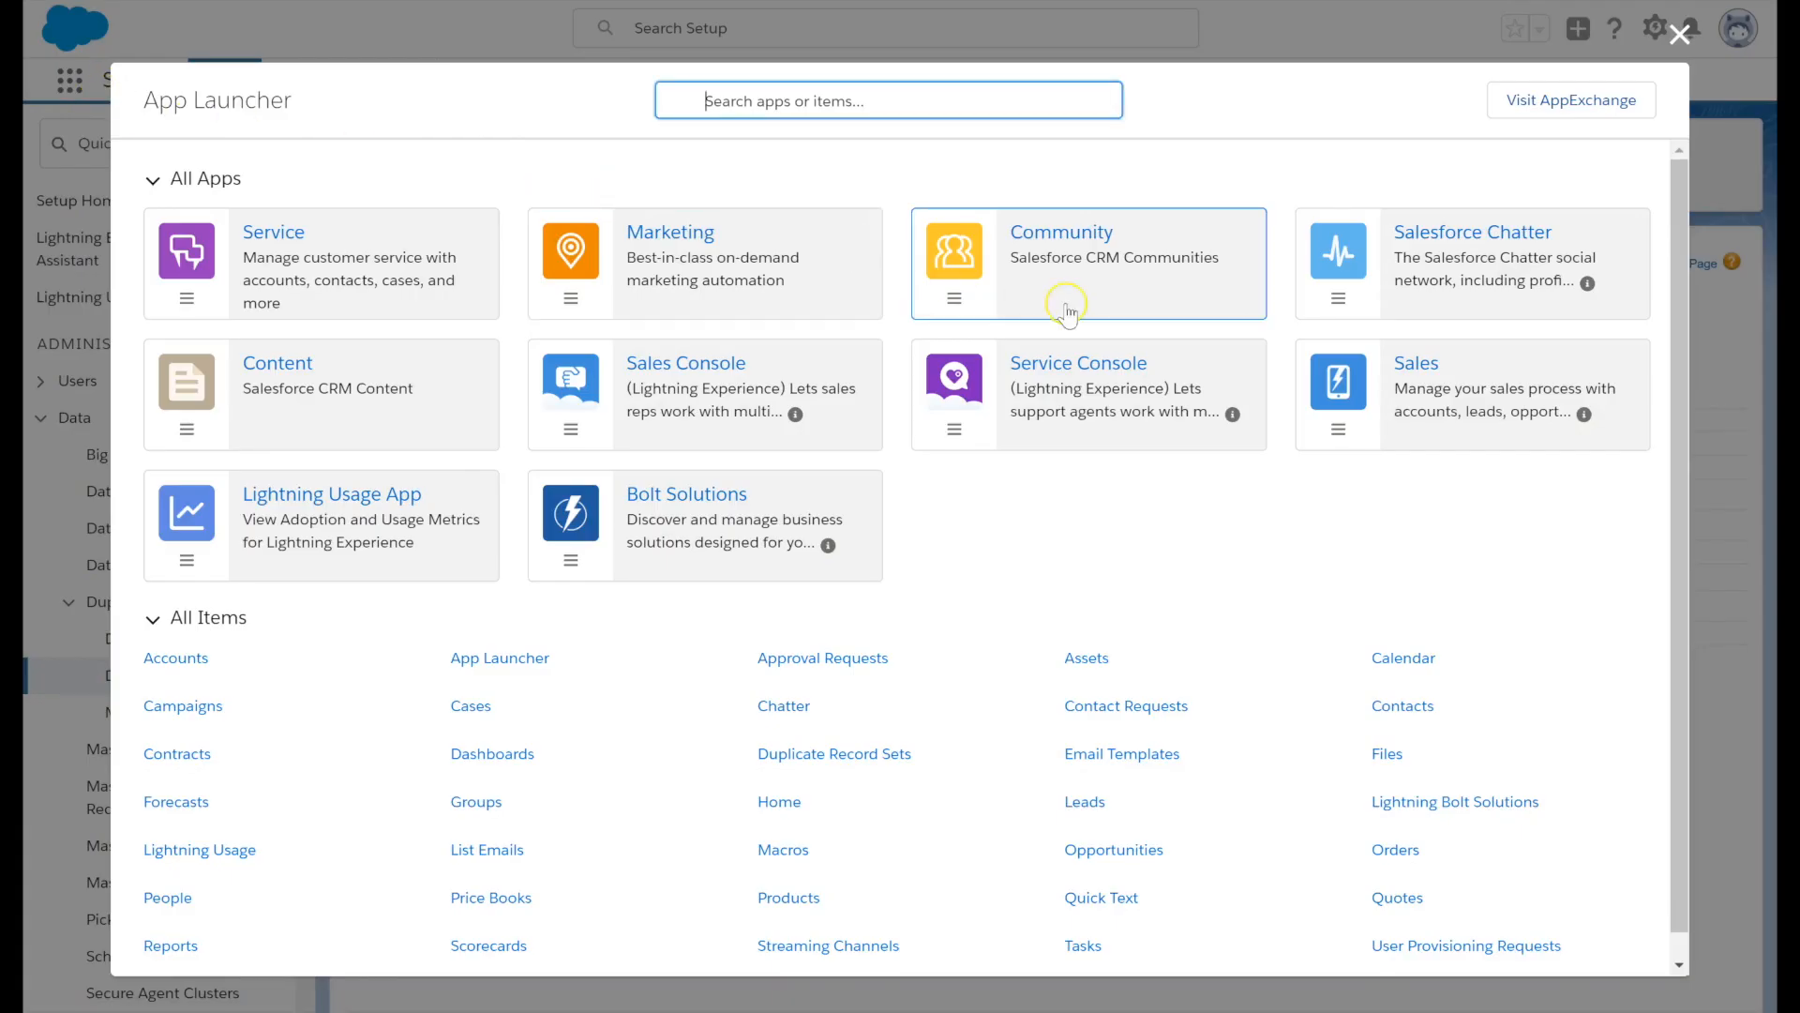
pyautogui.click(1425, 370)
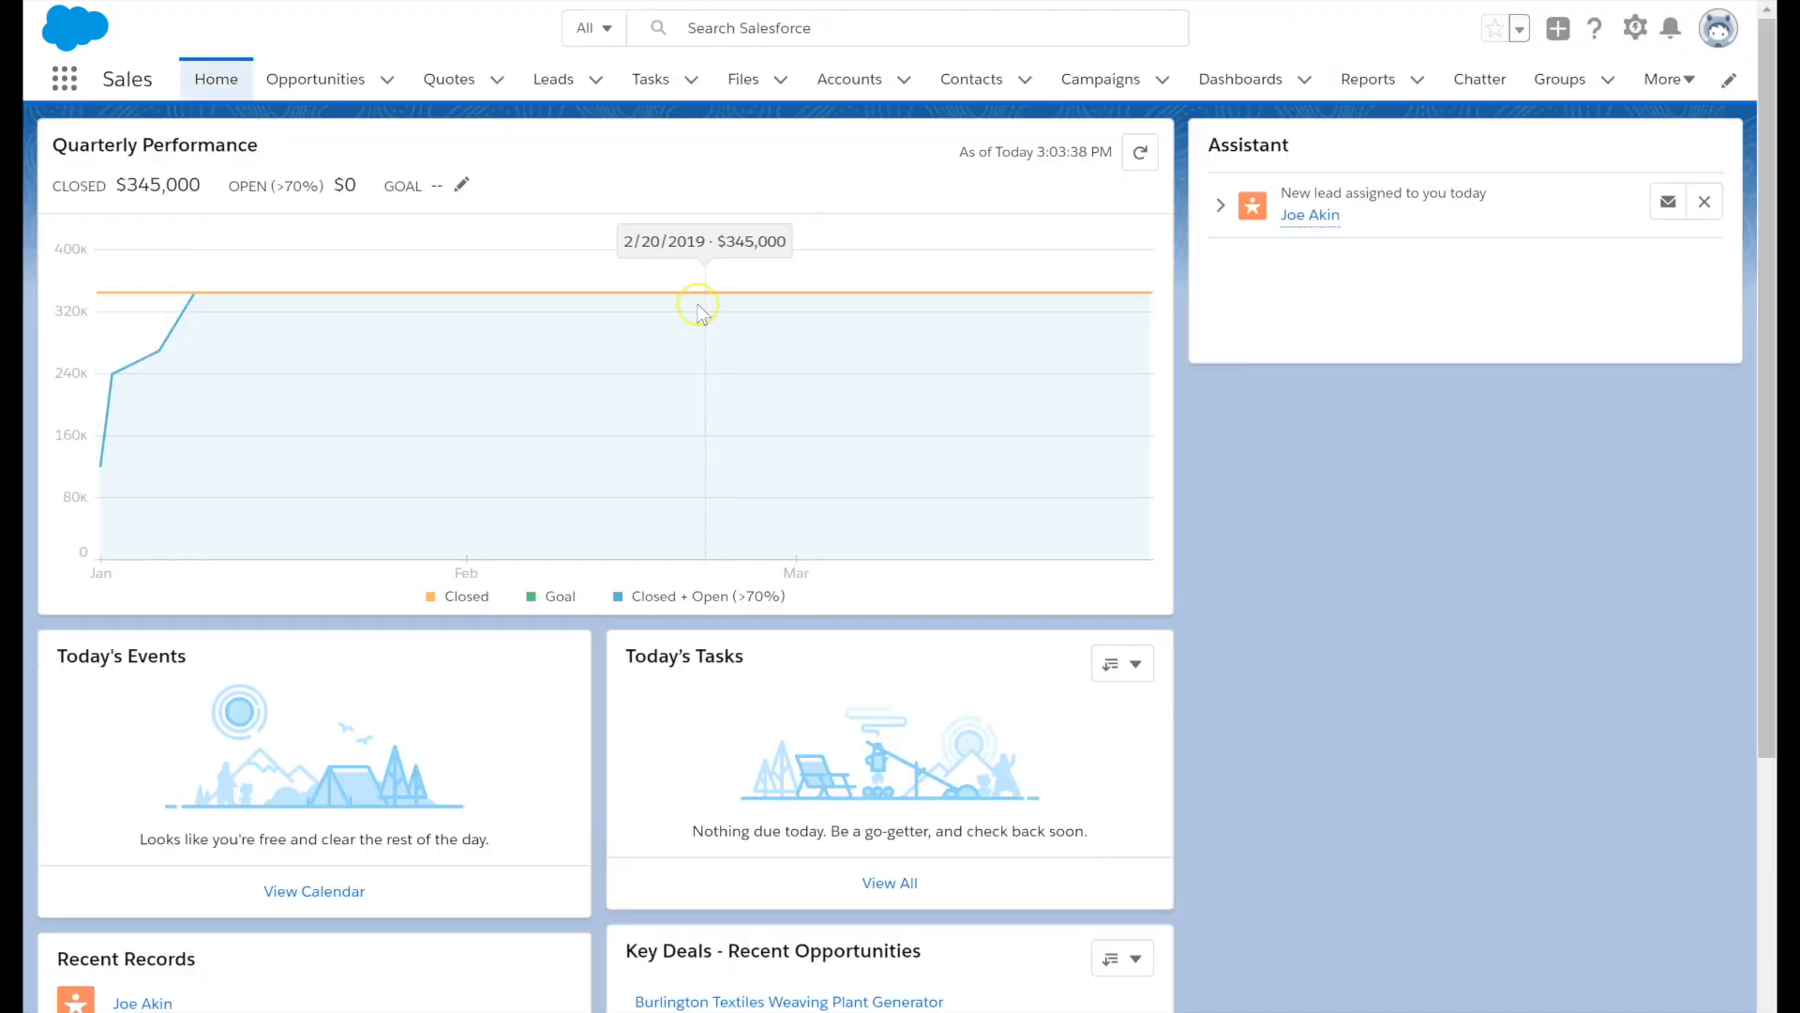
pyautogui.click(851, 82)
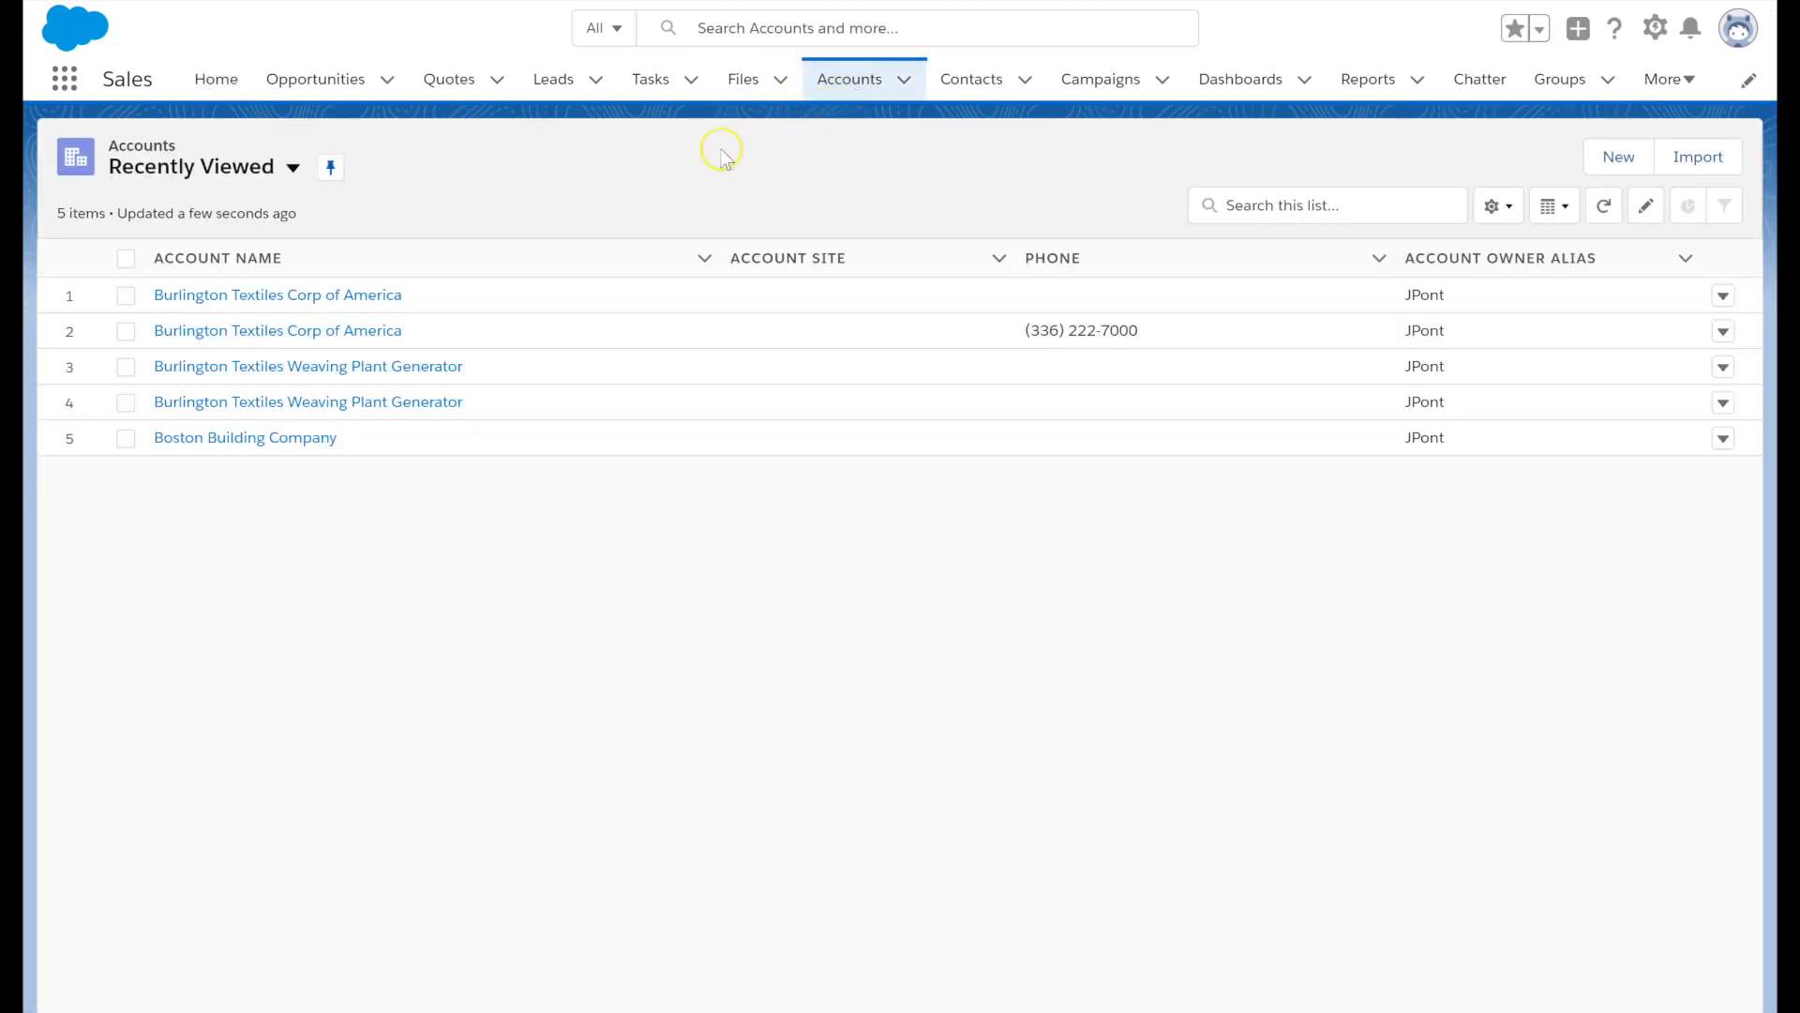
pyautogui.click(401, 298)
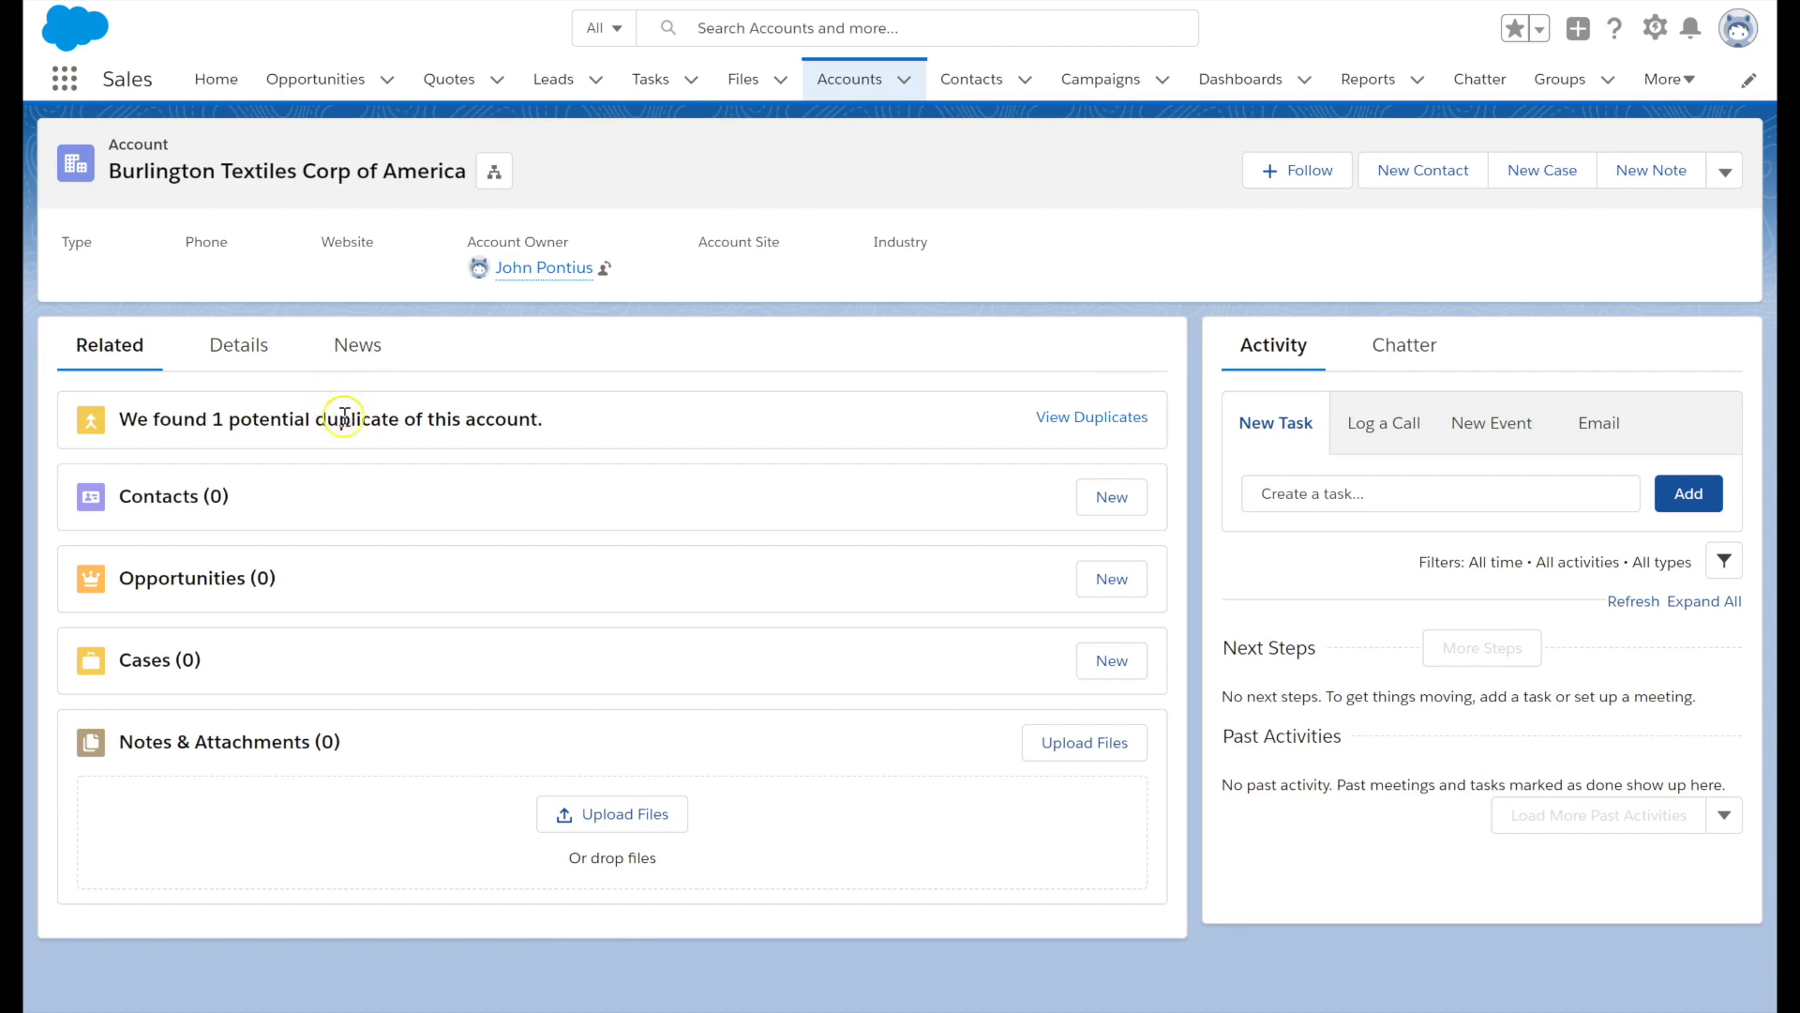
# Step: View the account's potential duplicates and select both Burlington Textiles Corp of America records for comparison
pyautogui.click(1071, 419)
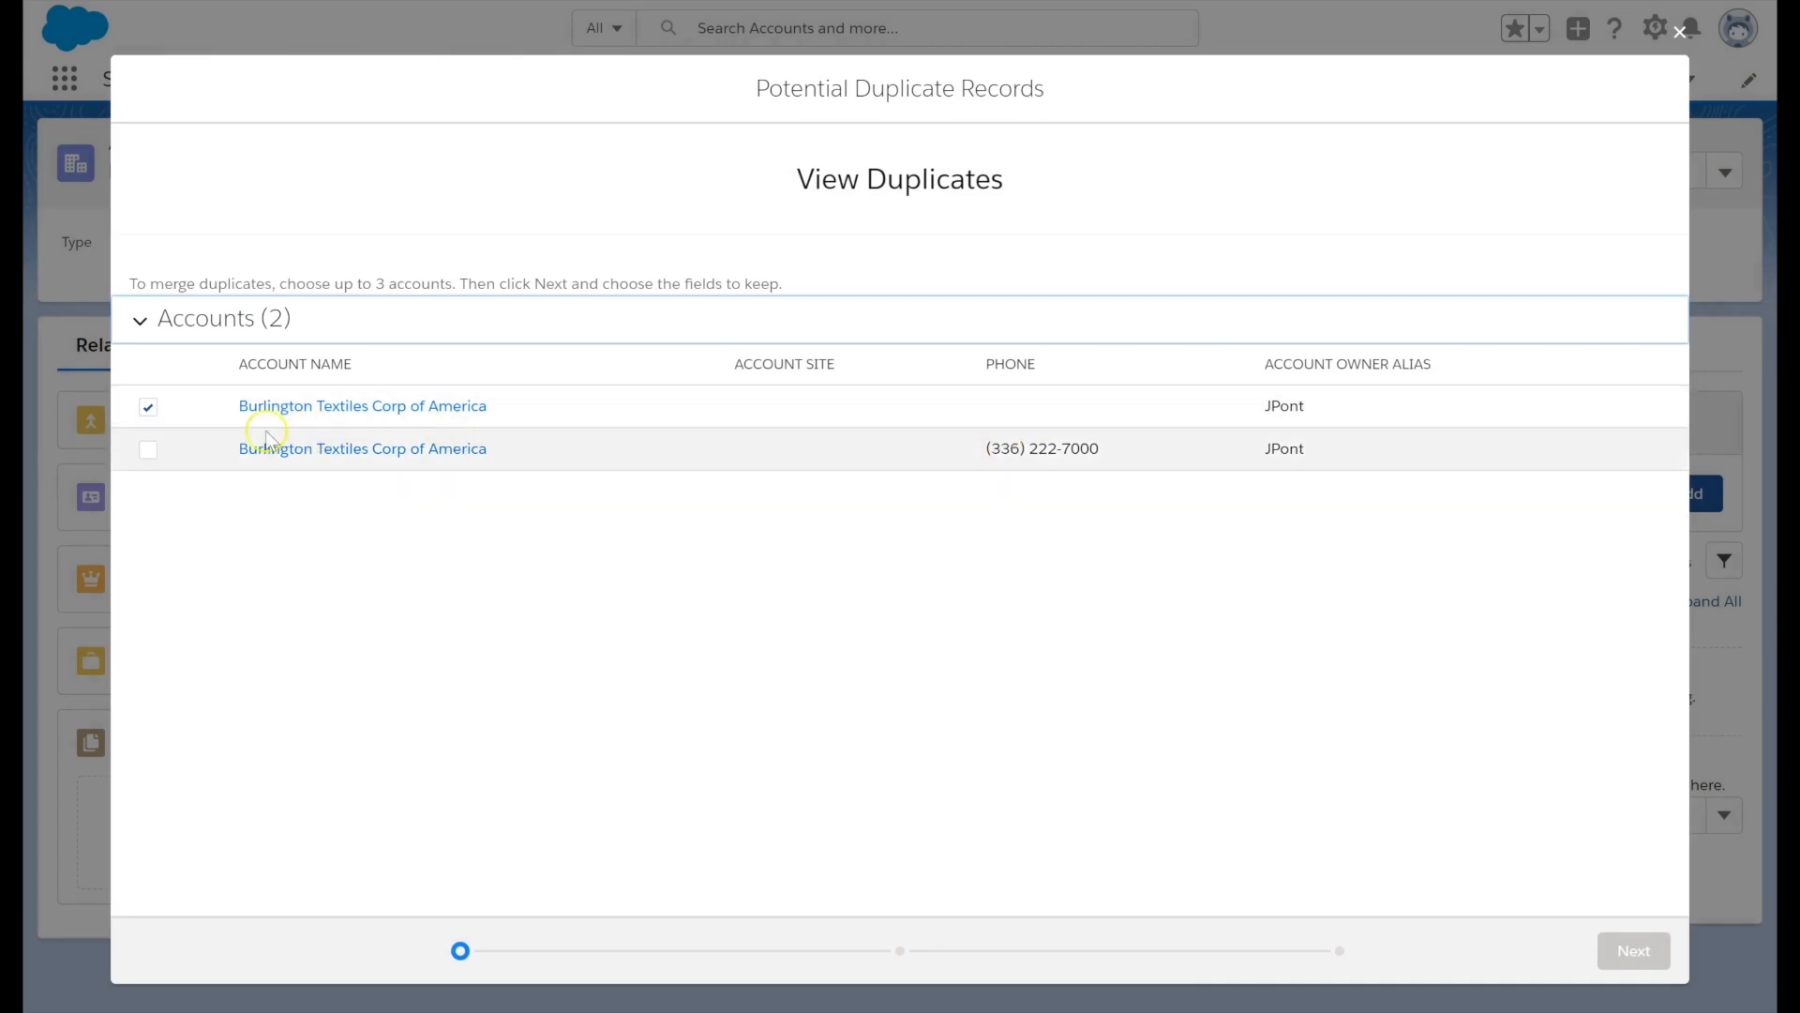
pyautogui.click(150, 450)
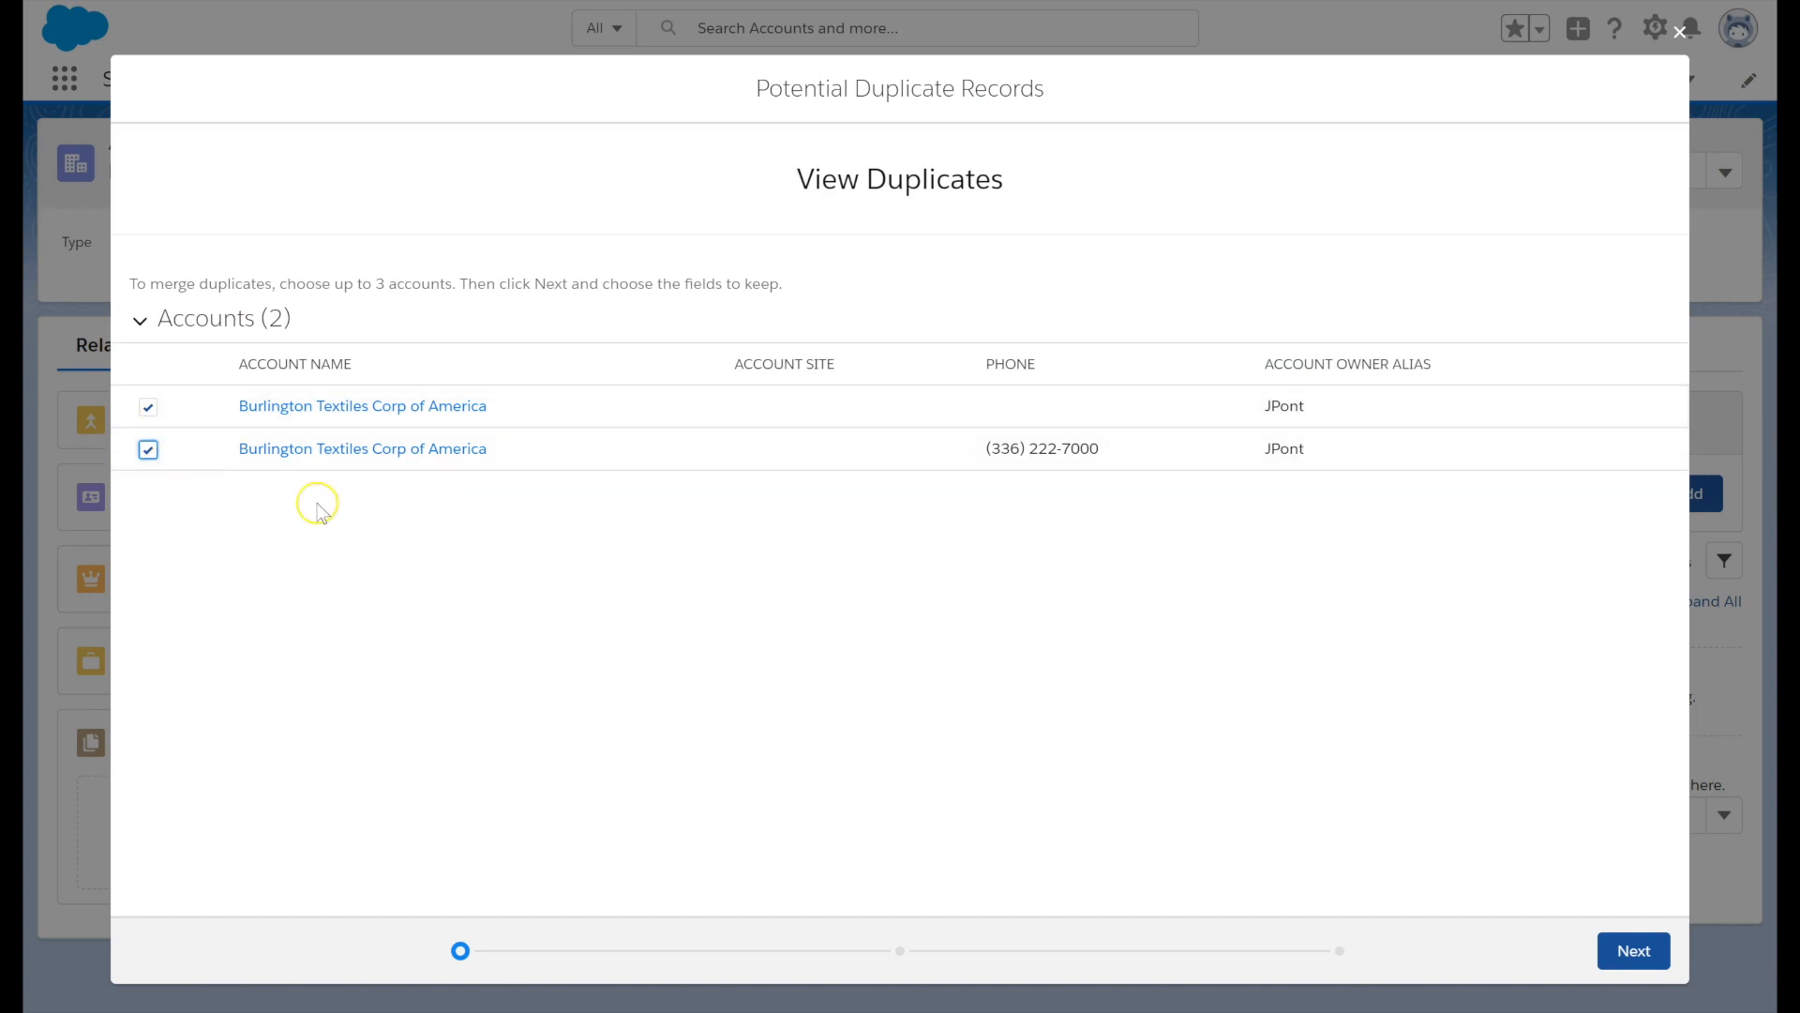
pyautogui.click(1637, 952)
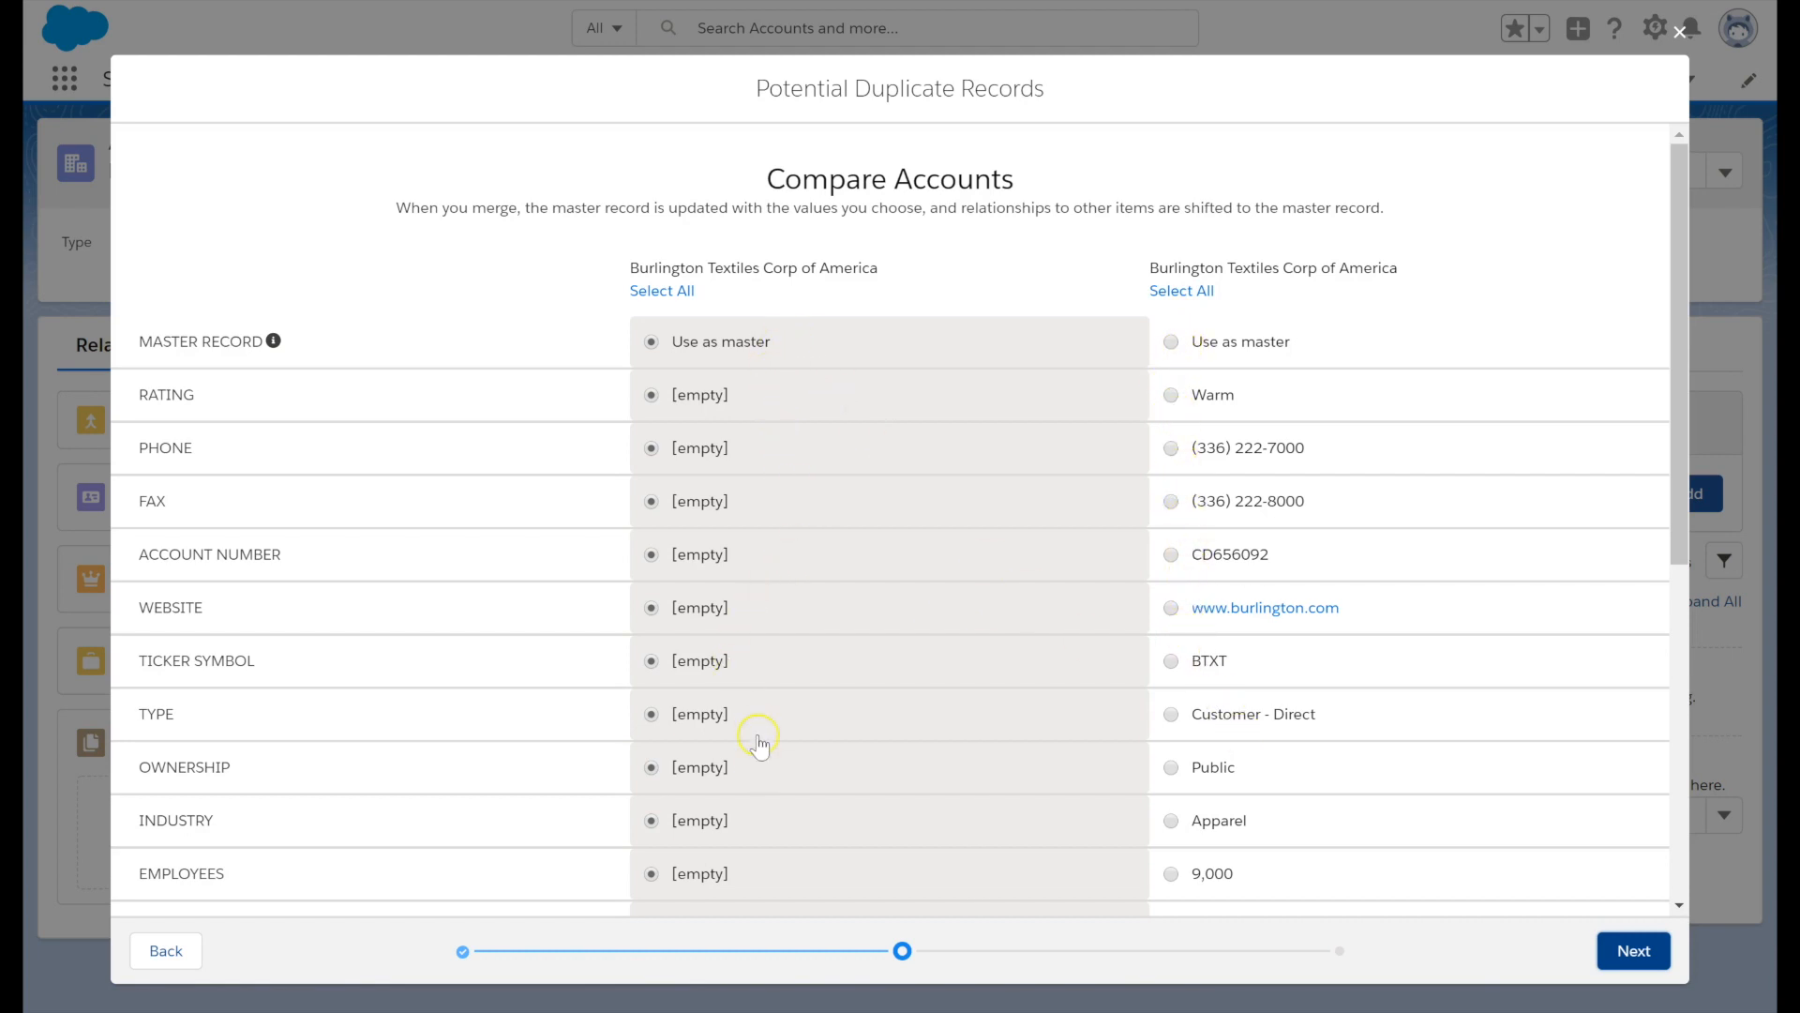
# Step: Use the fully filled-in Burlington Textiles Corp of America record as master and keep all of its field values
pyautogui.scroll(-6, 792, 392)
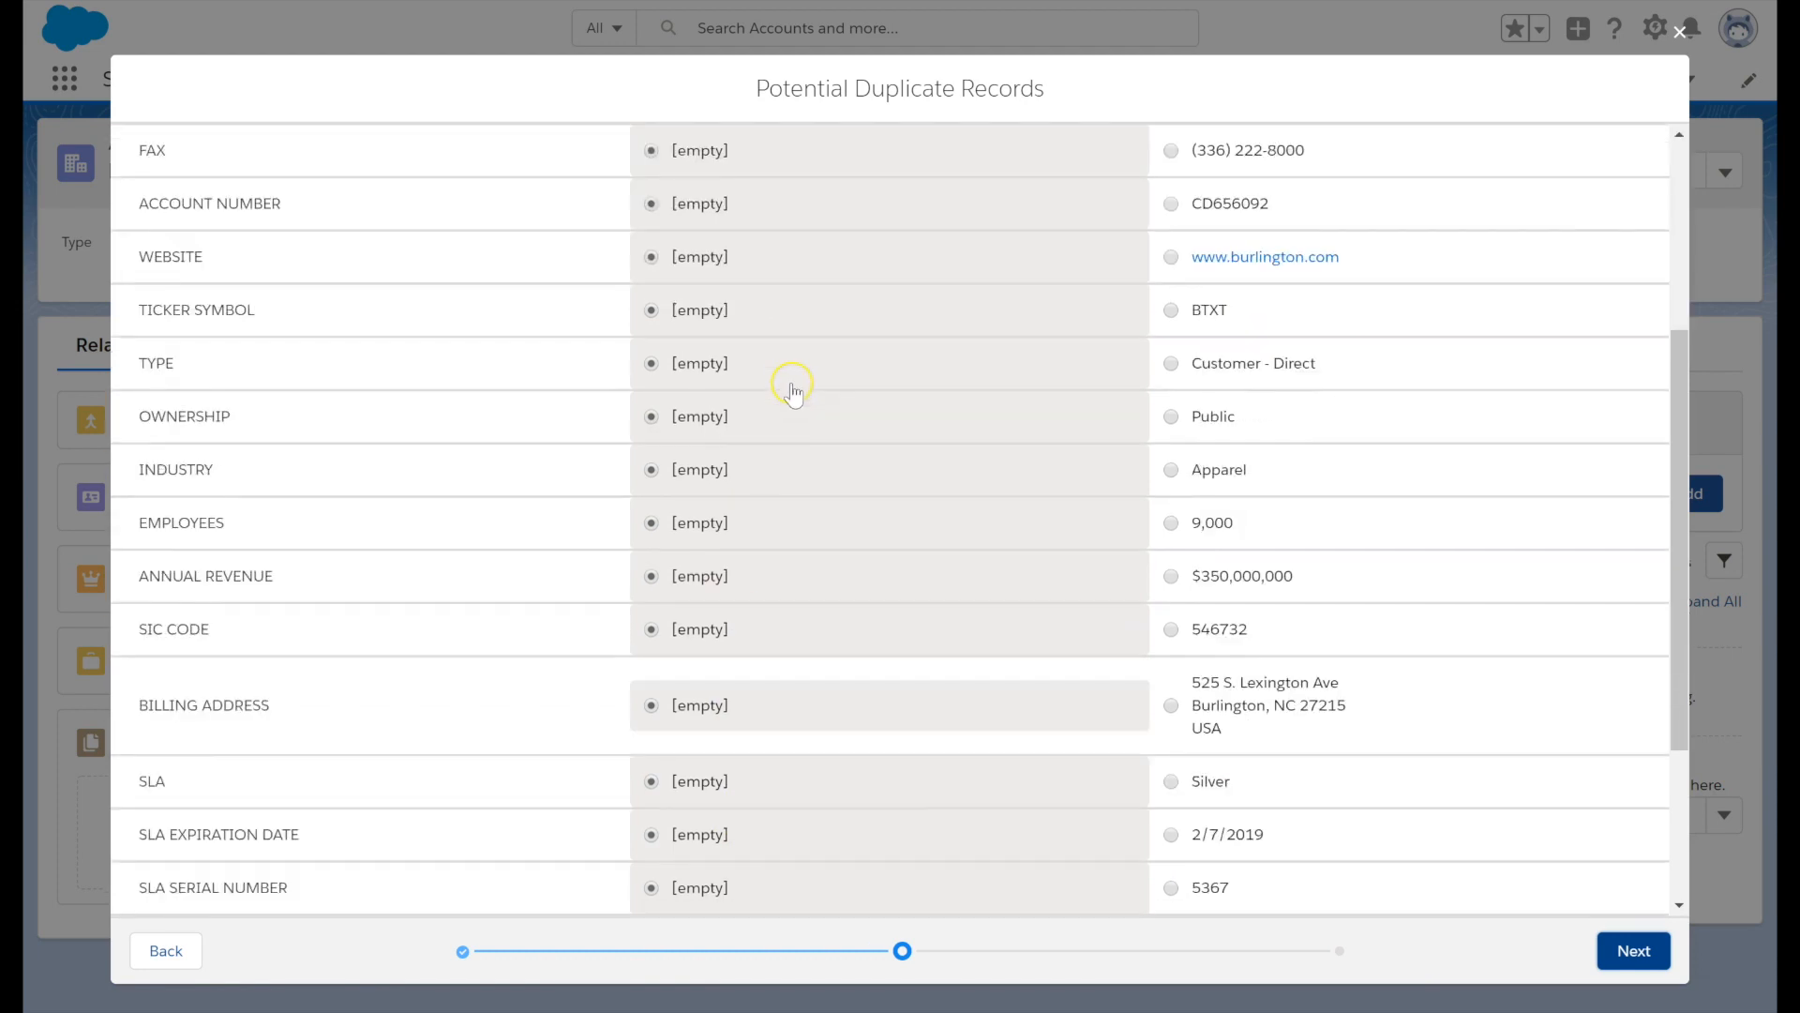
pyautogui.scroll(6, 792, 392)
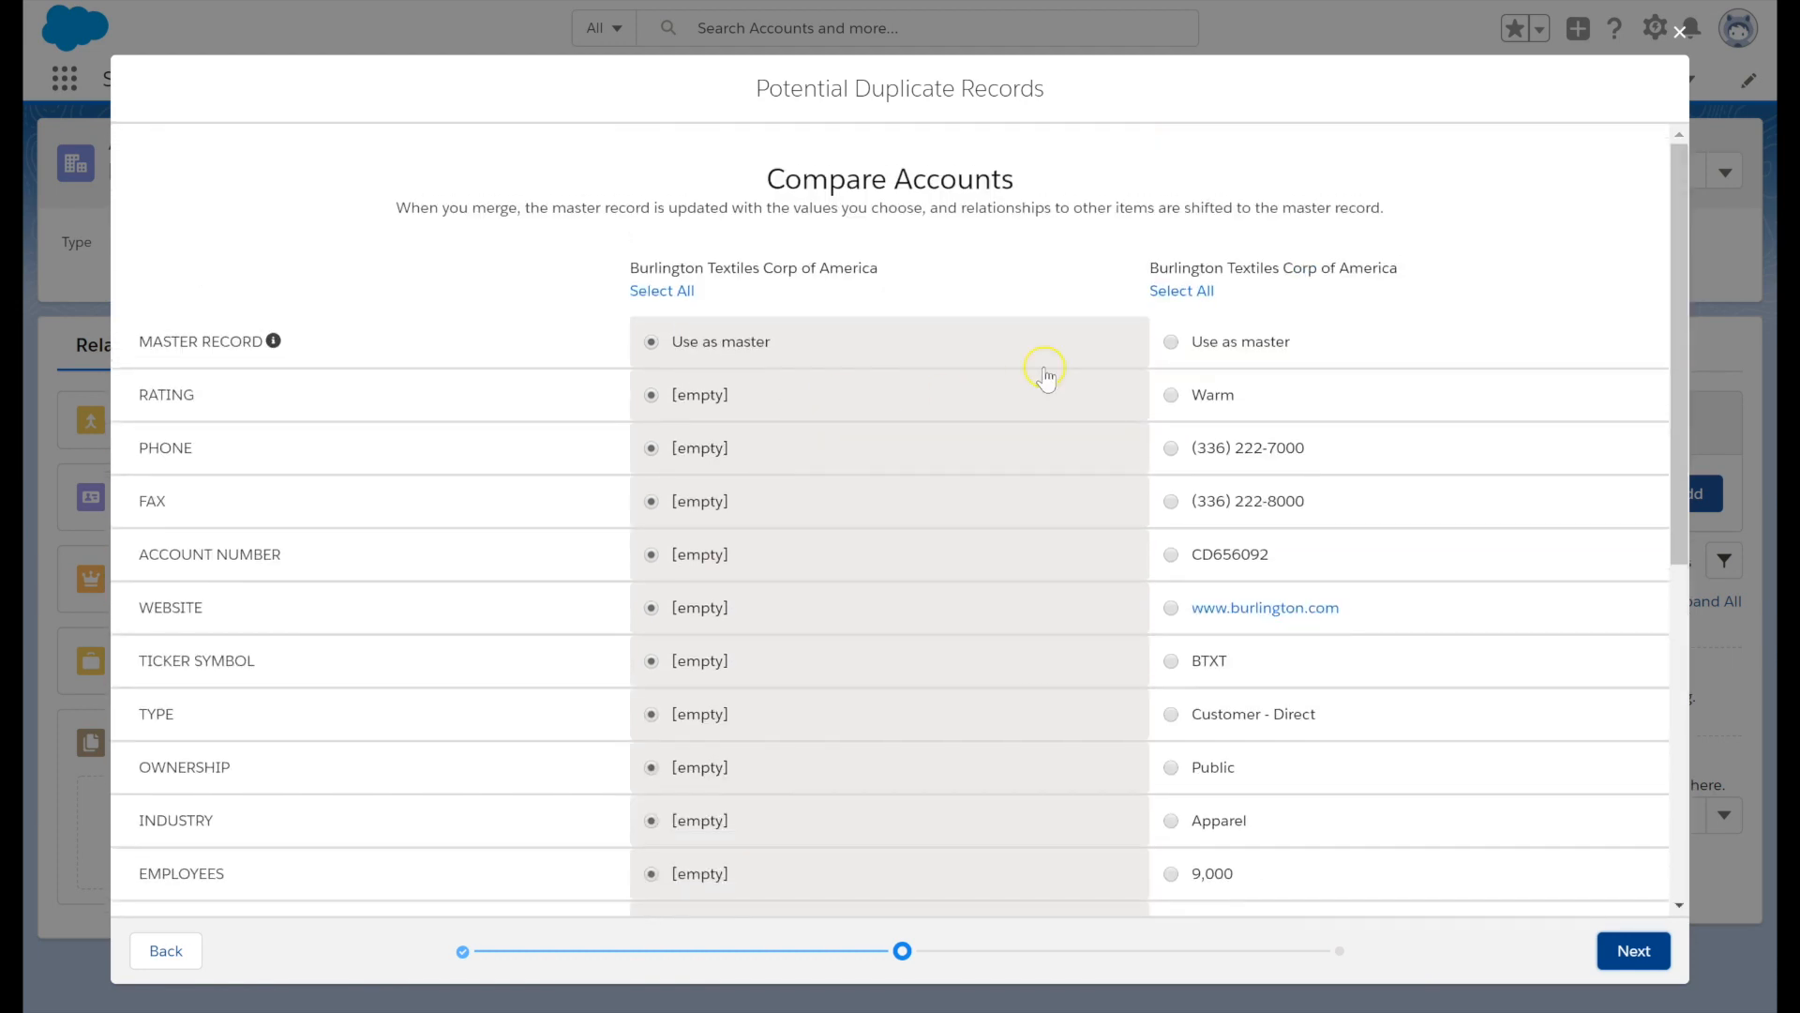
pyautogui.click(1177, 293)
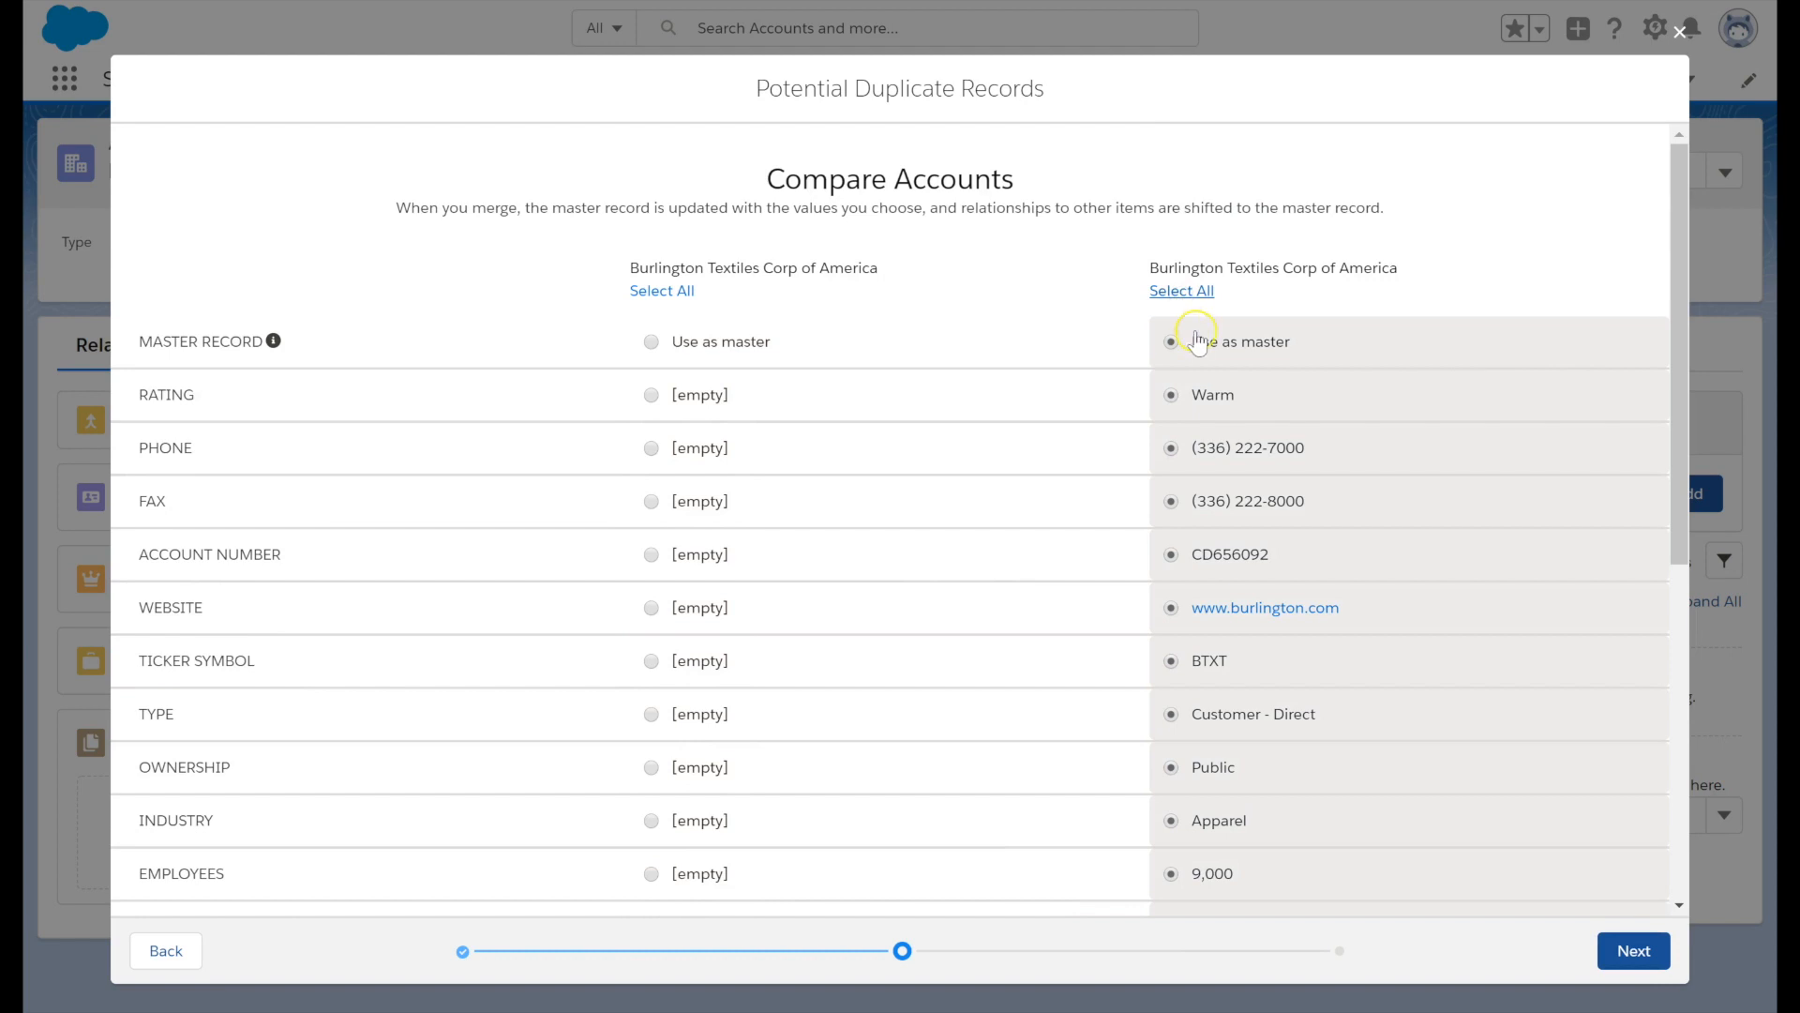
pyautogui.scroll(-4, 1228, 450)
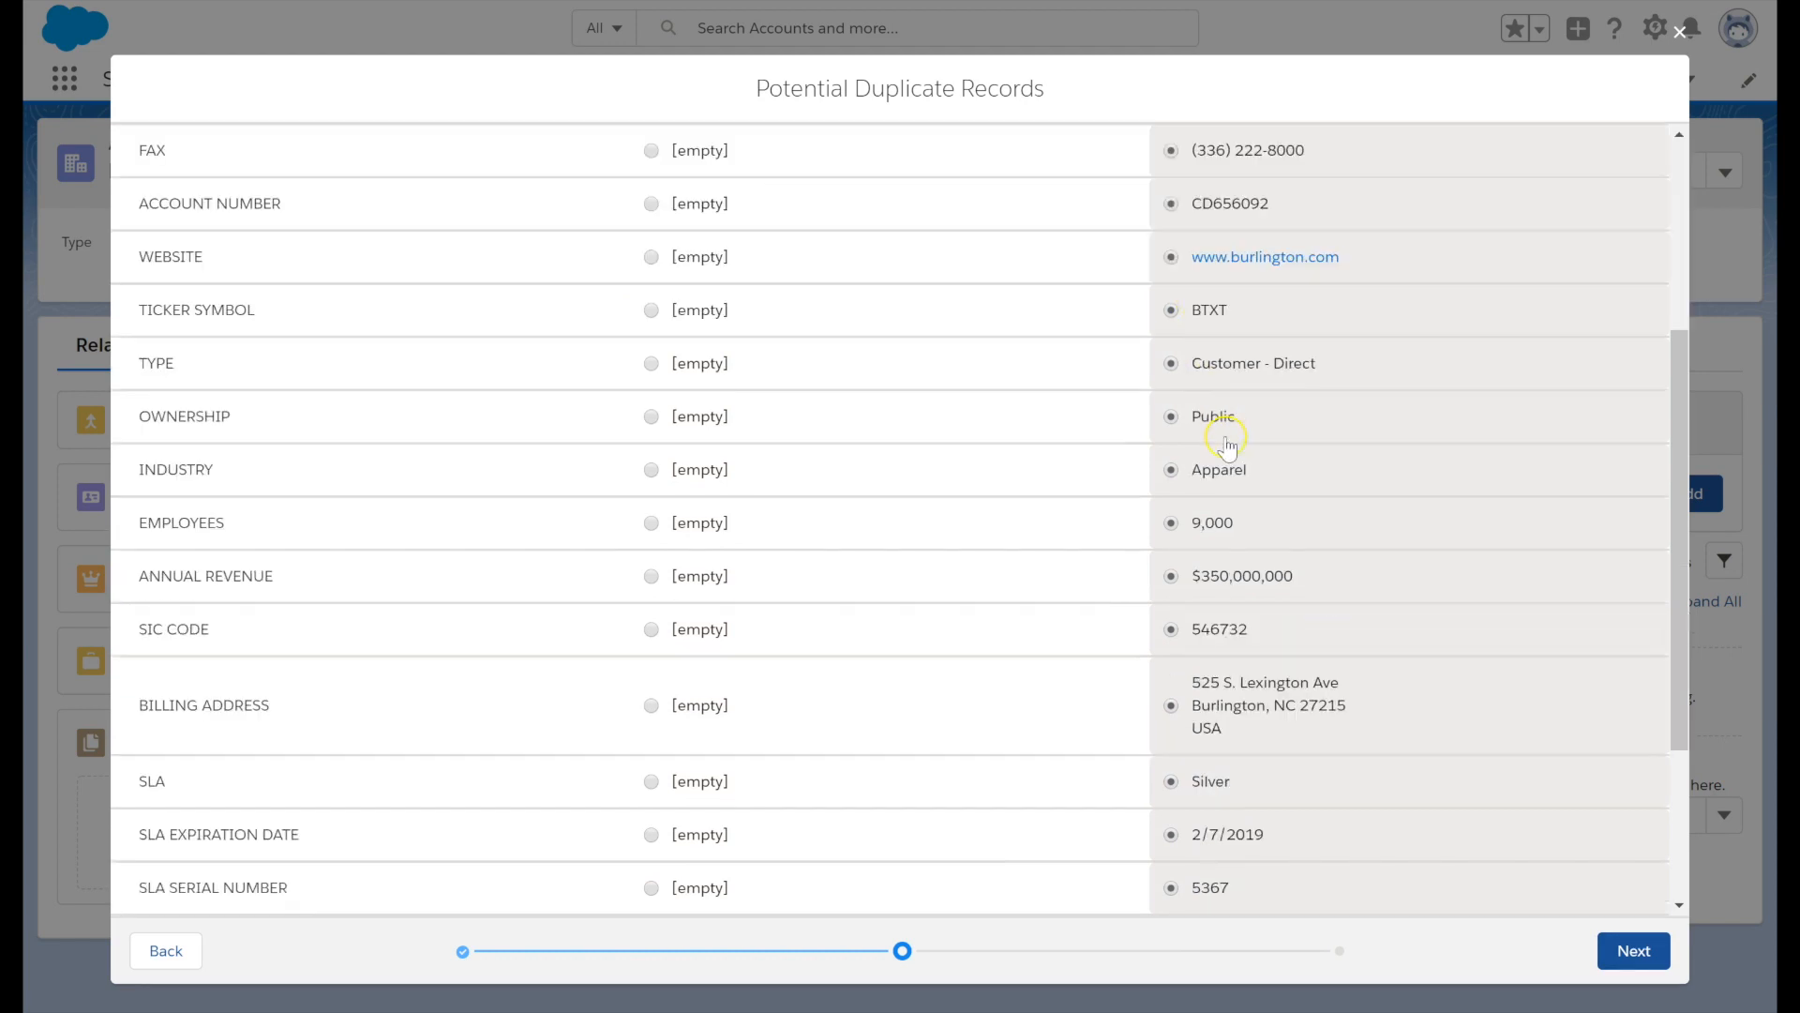
pyautogui.scroll(-3, 1209, 506)
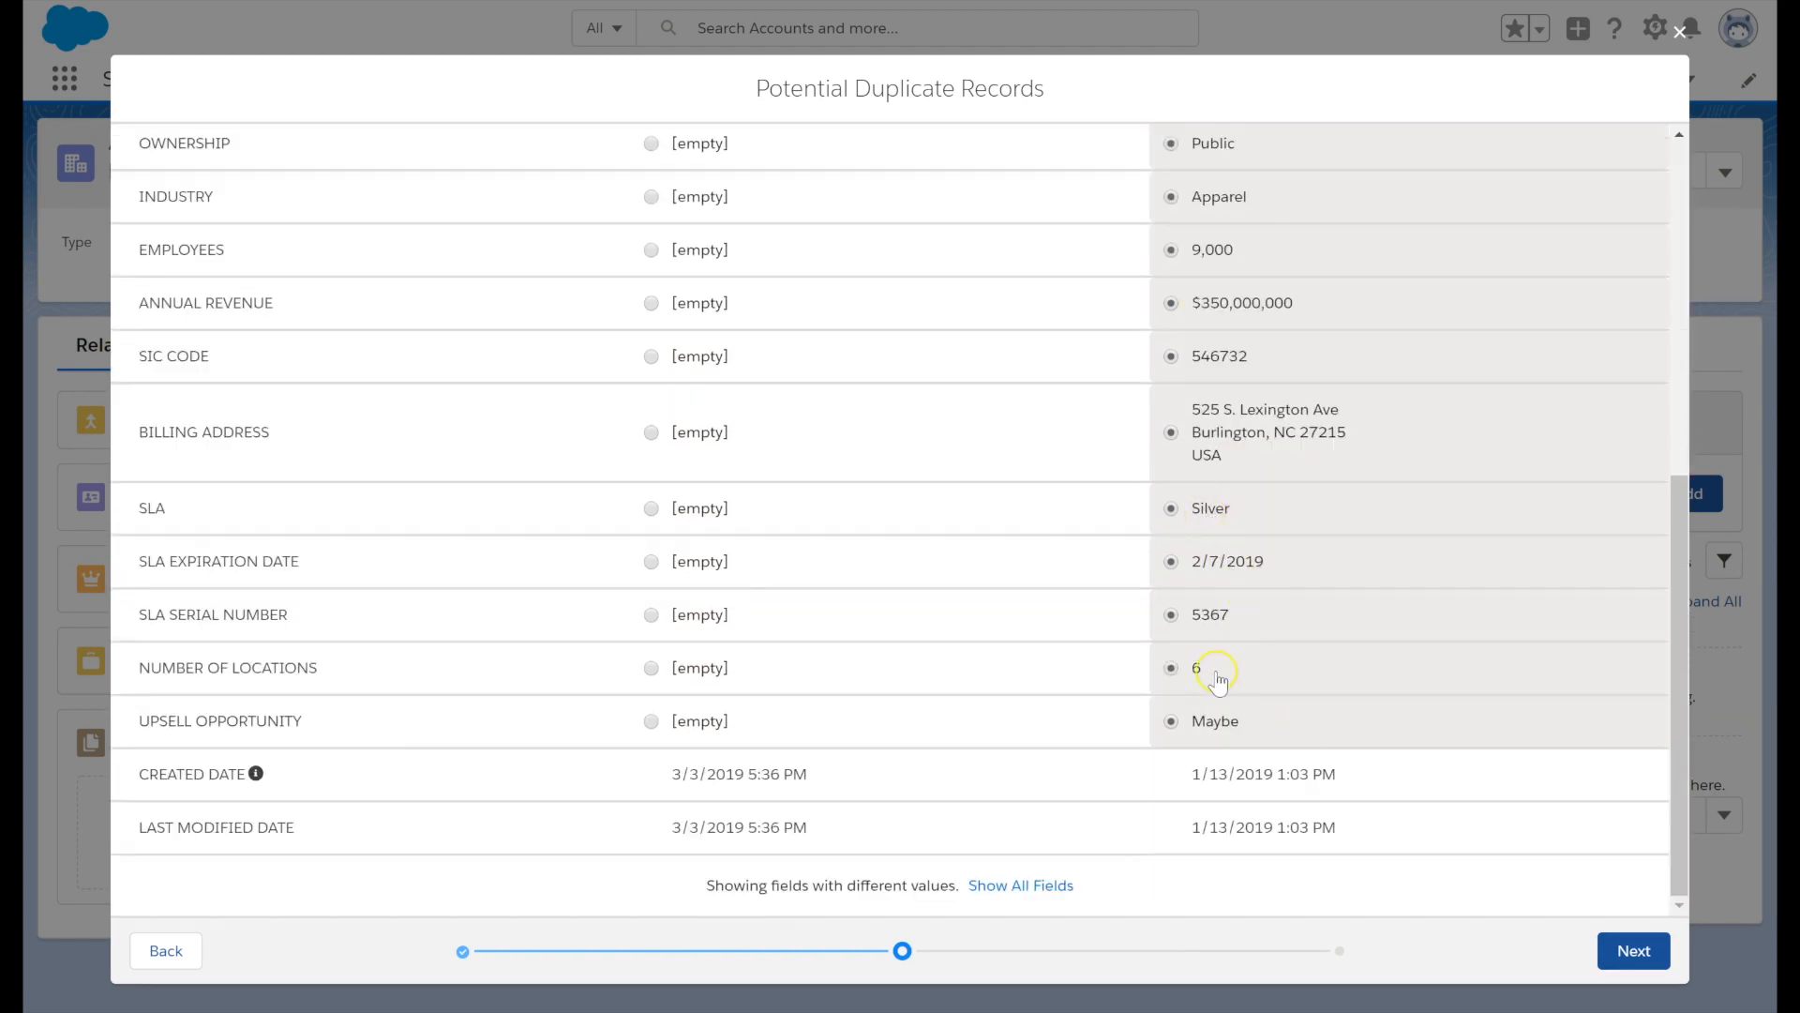
pyautogui.scroll(7, 1219, 680)
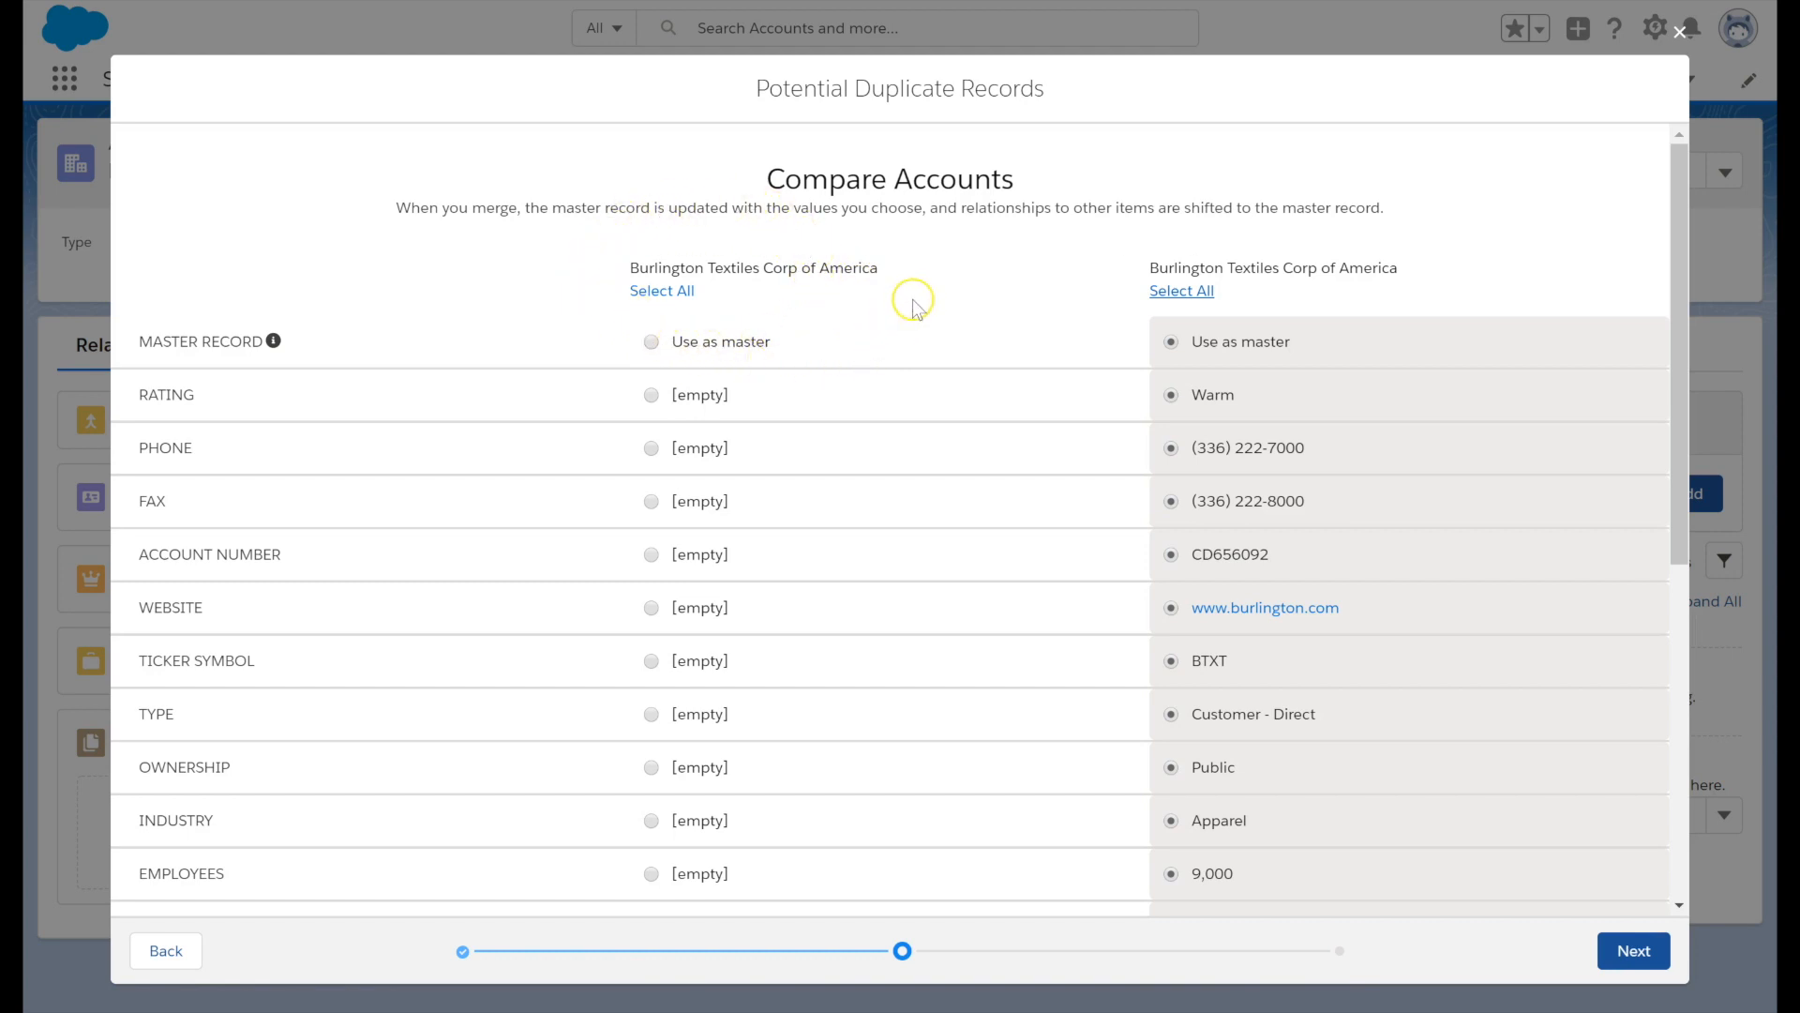
pyautogui.click(647, 556)
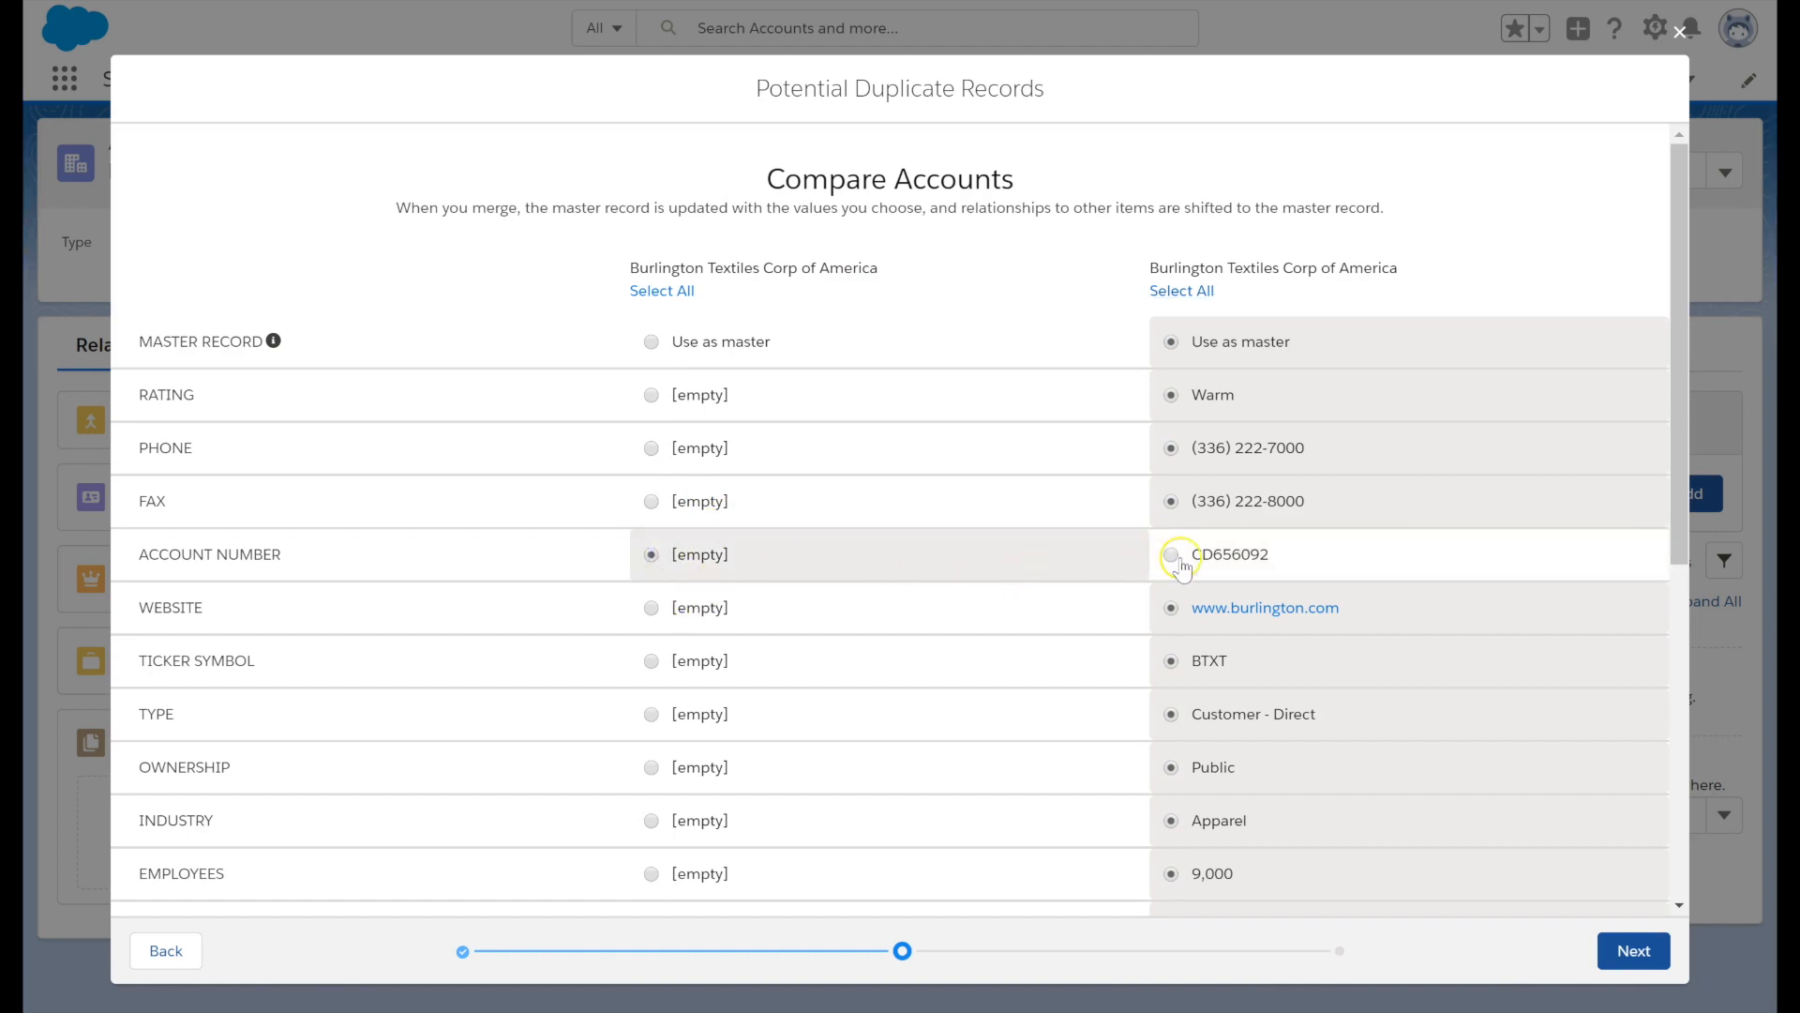
pyautogui.click(653, 663)
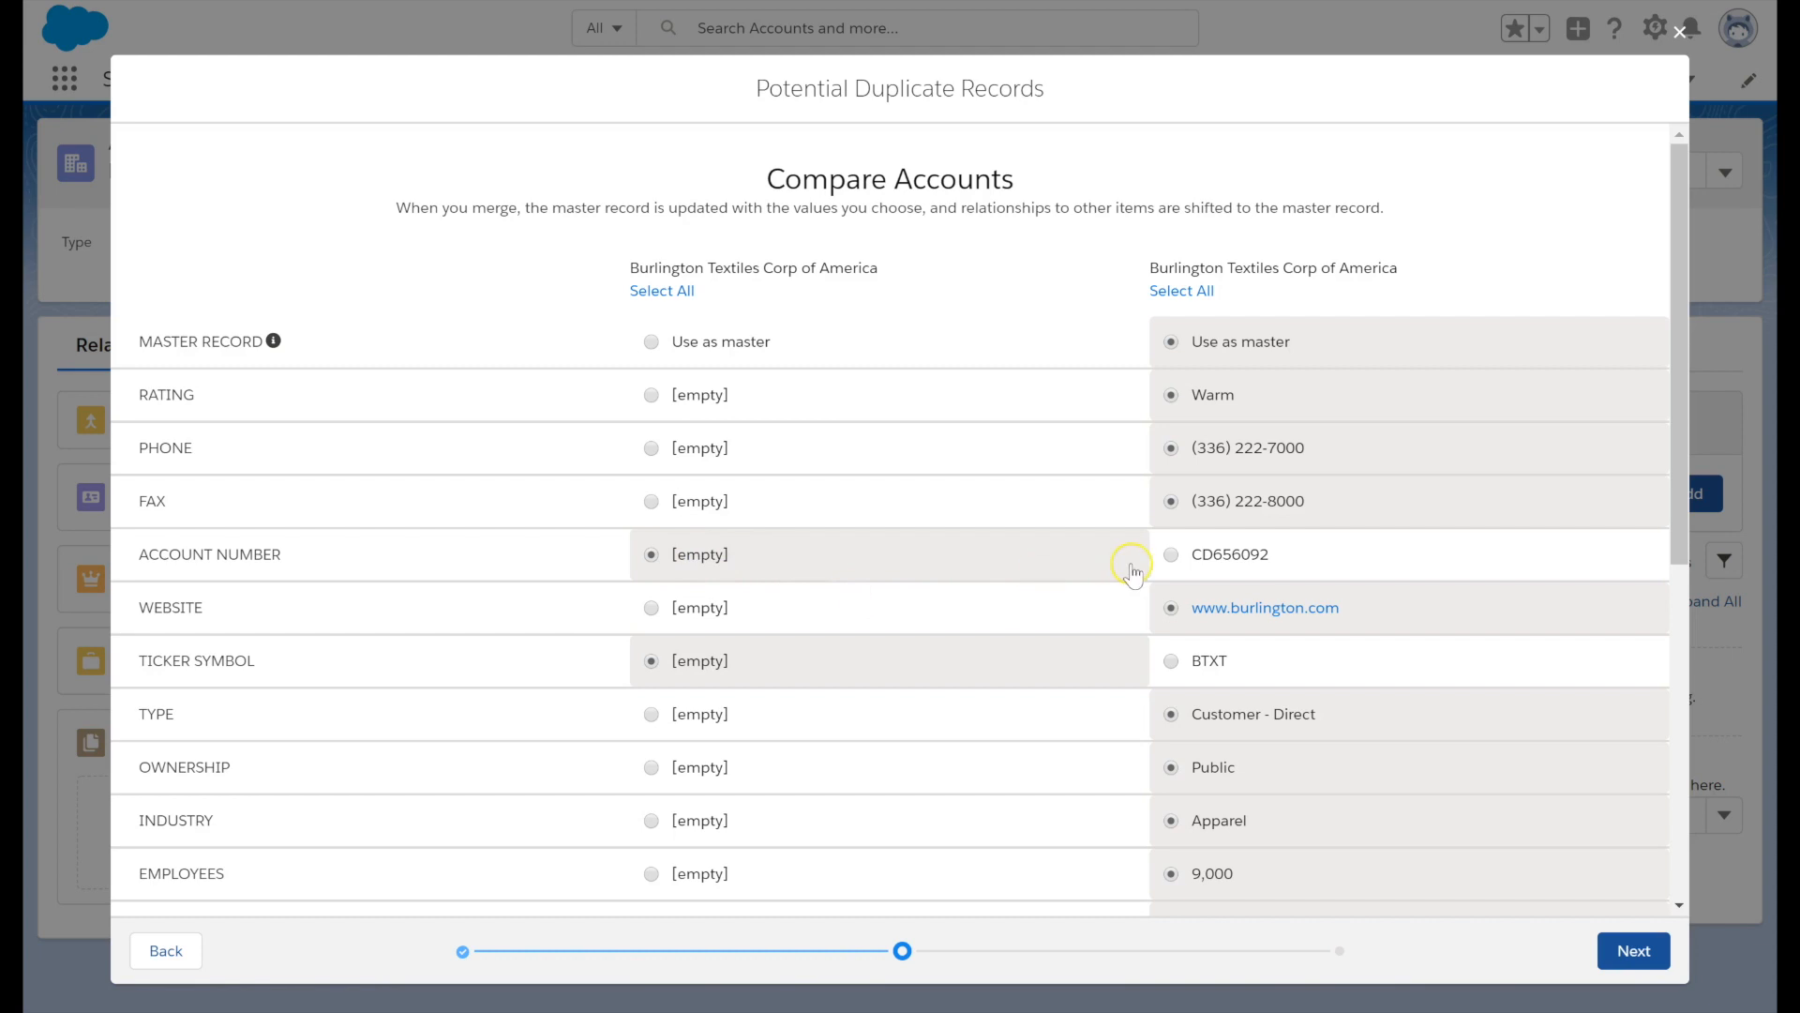
pyautogui.click(1170, 556)
pyautogui.click(1171, 660)
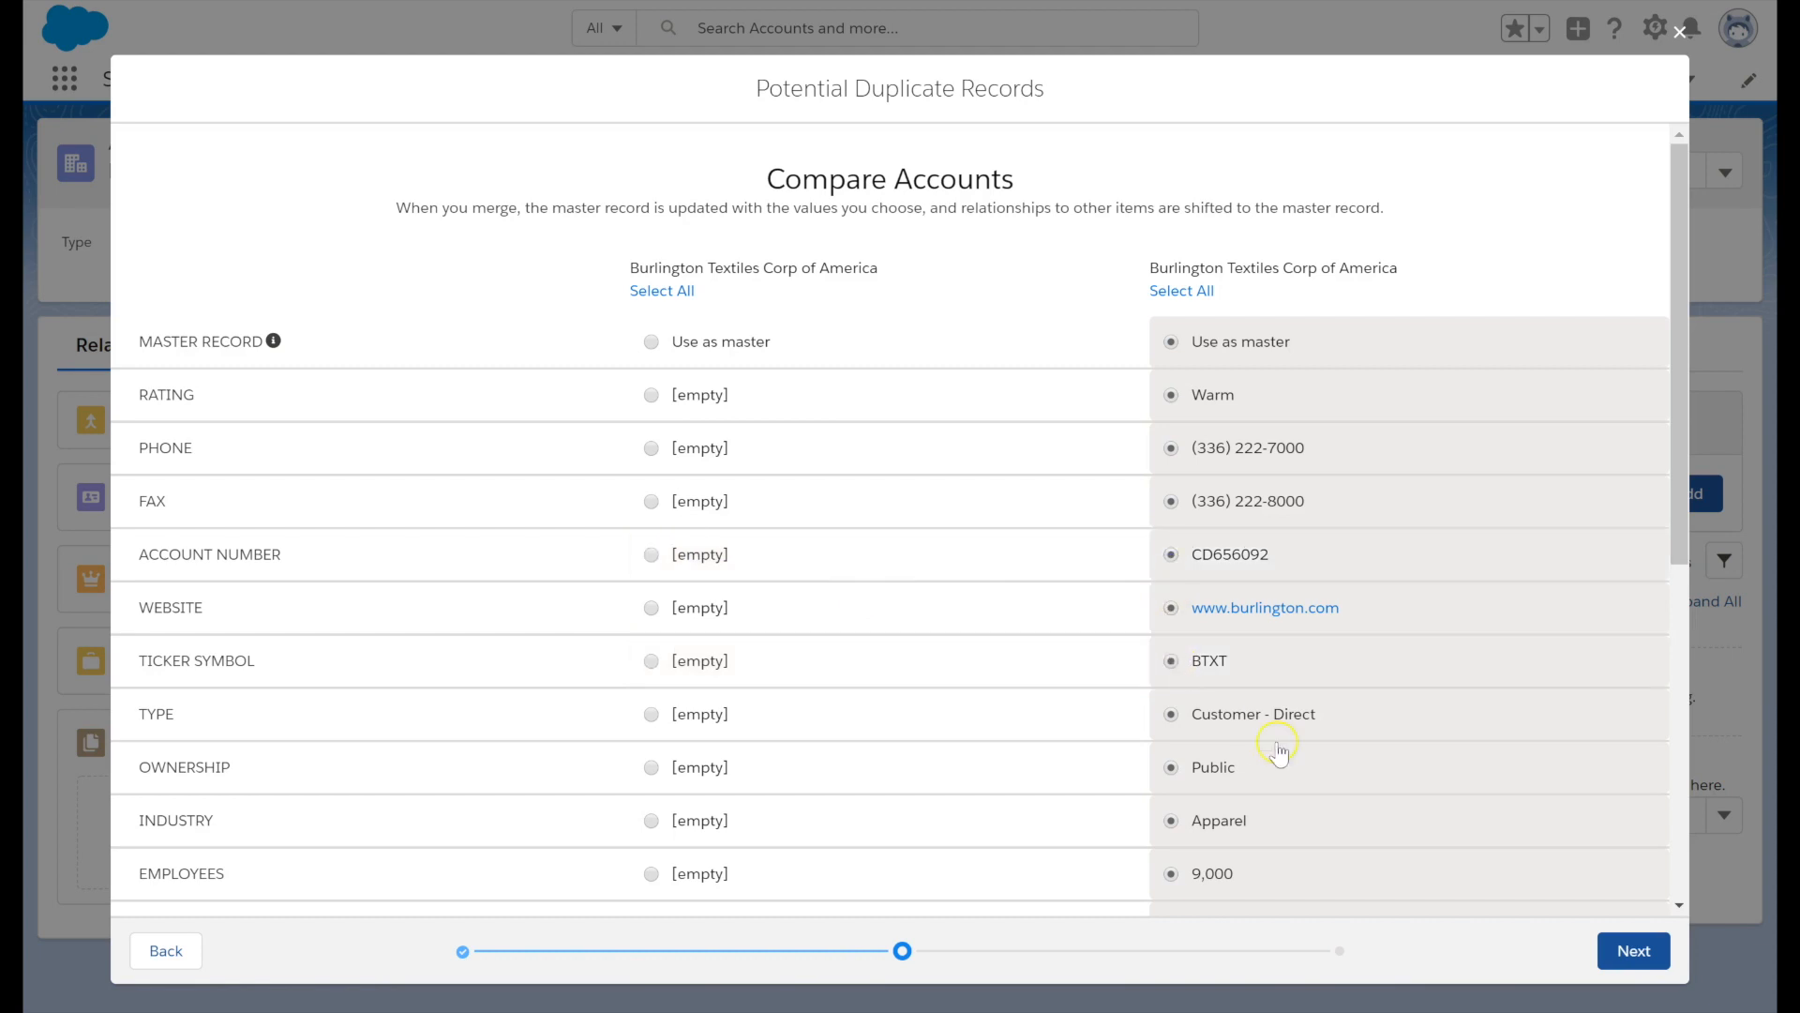
# Step: Proceed to the merge confirmation and merge the two Burlington Textiles Corp of America accounts
pyautogui.scroll(-7, 1238, 792)
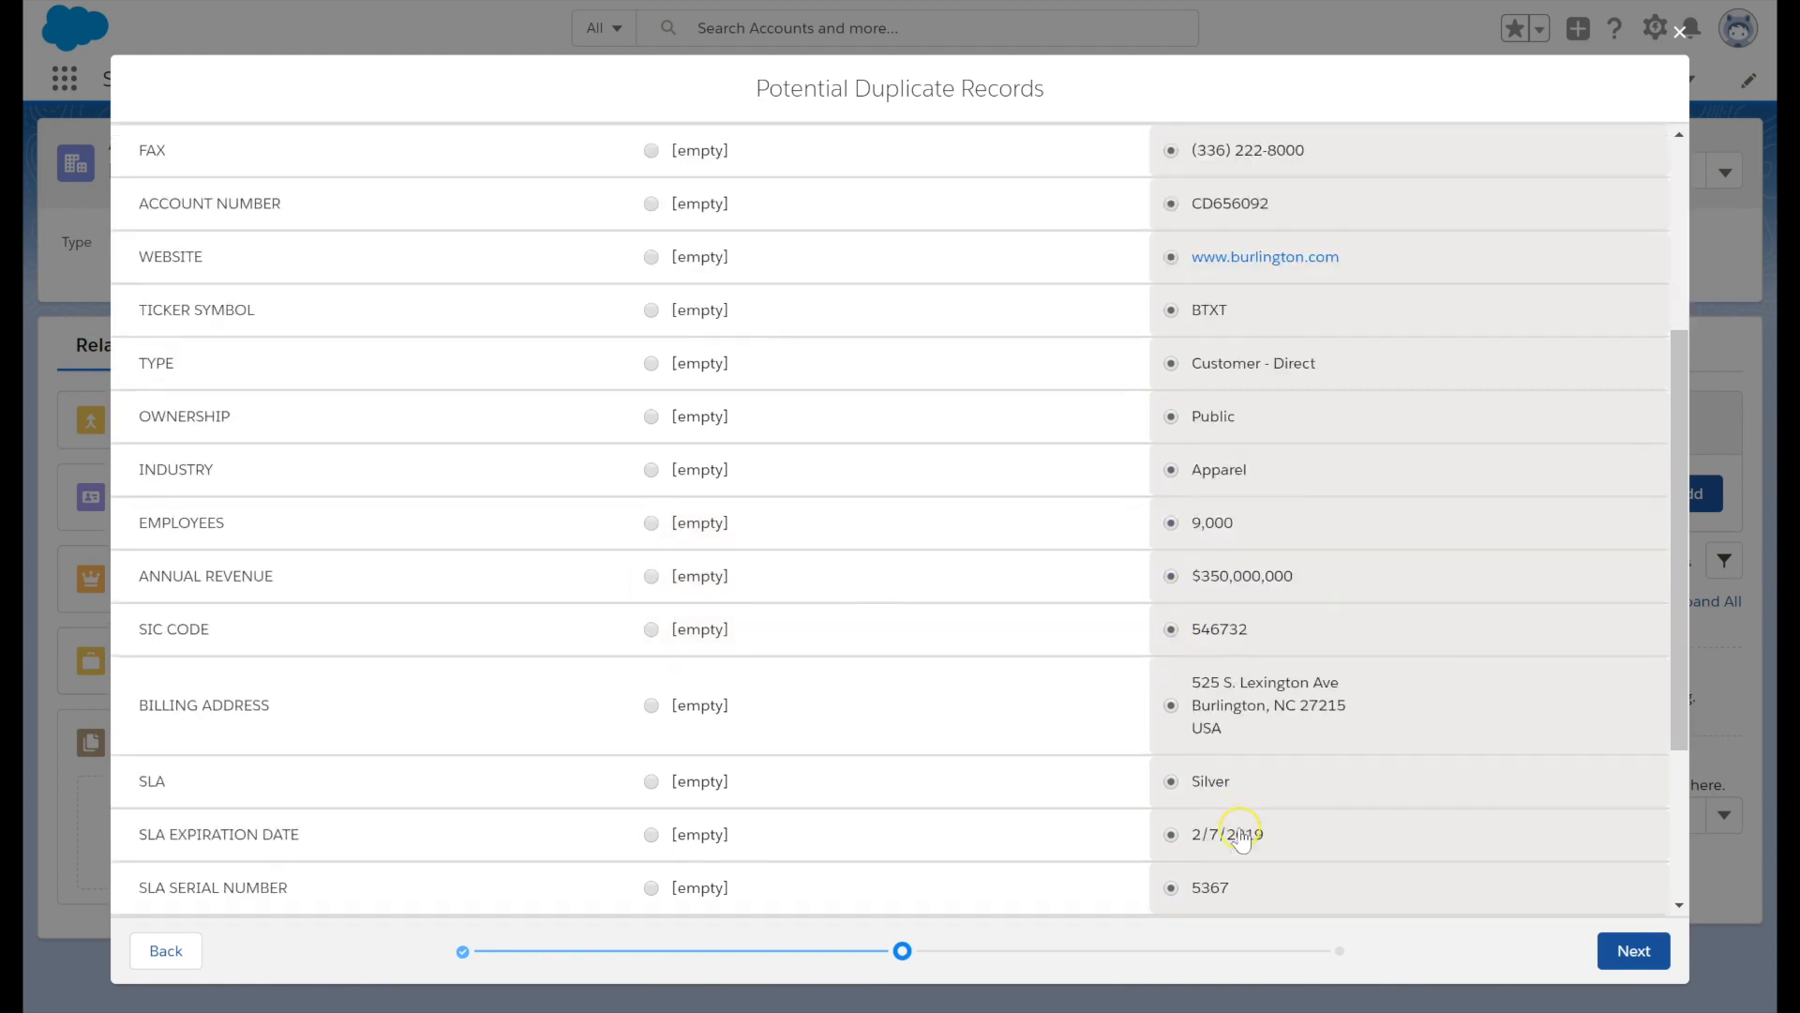
pyautogui.click(1636, 966)
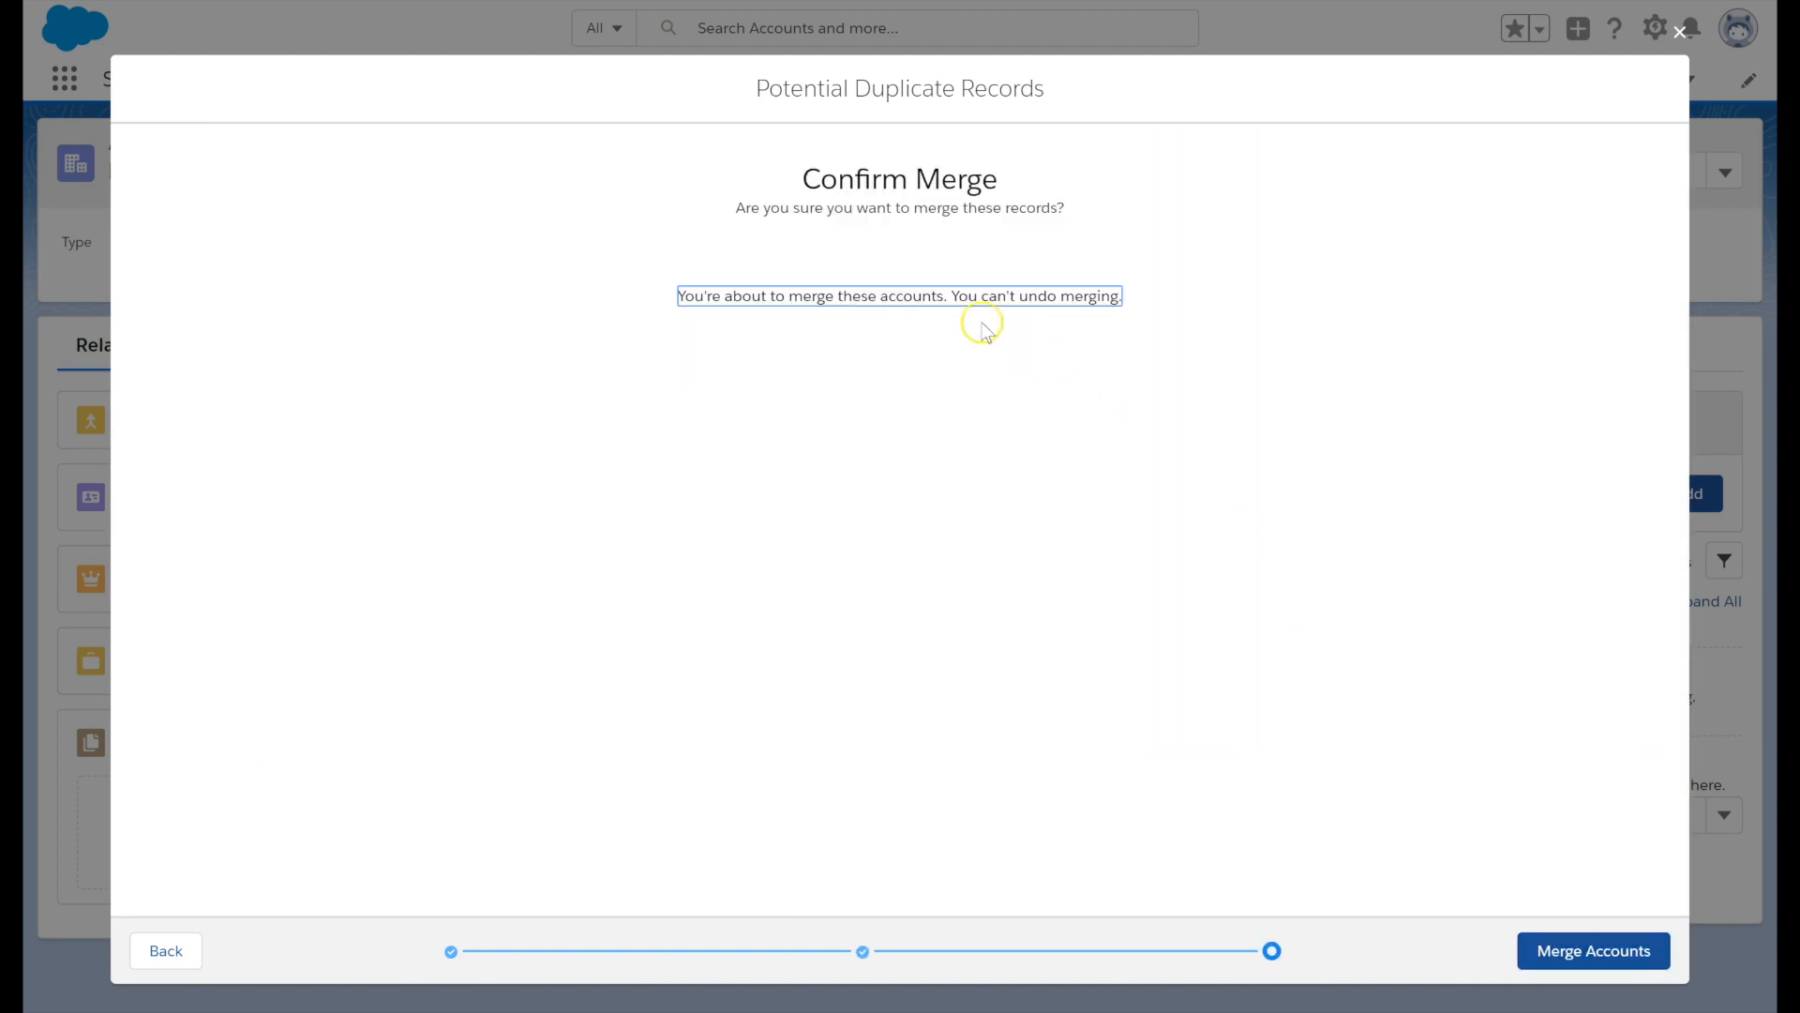
pyautogui.moveTo(730, 201); pyautogui.dragTo(1078, 223)
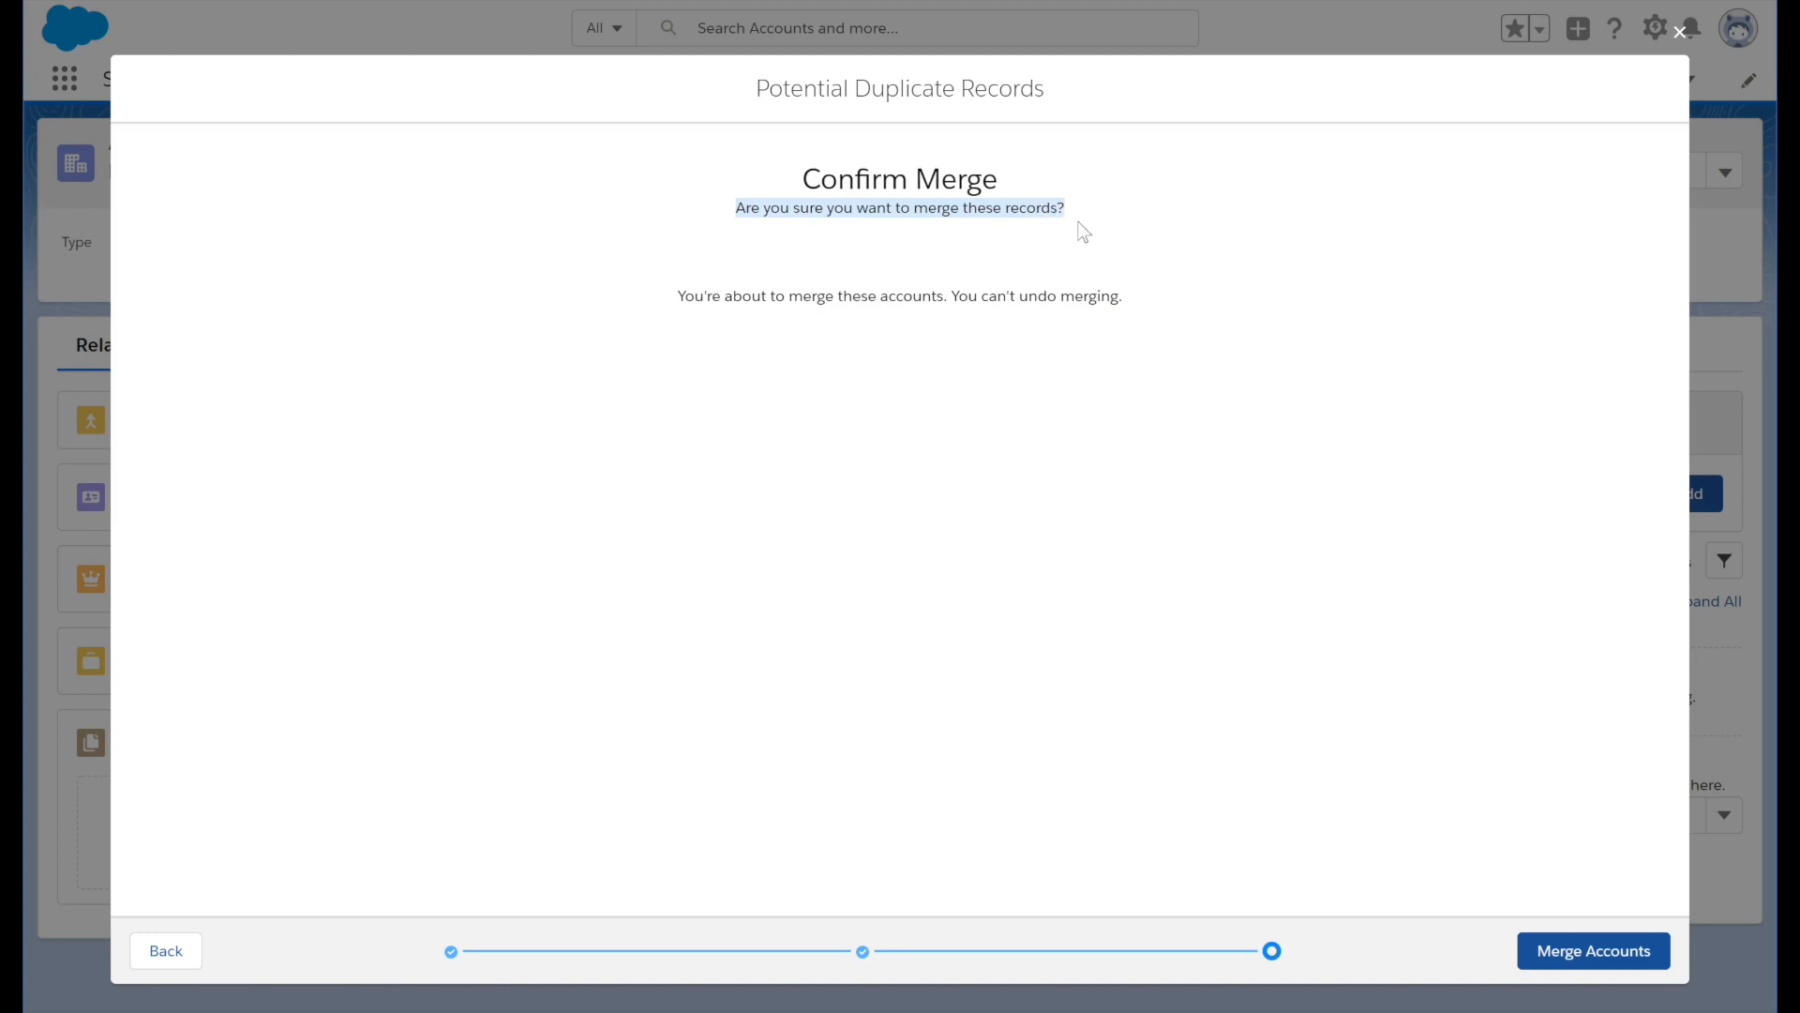
pyautogui.click(1589, 952)
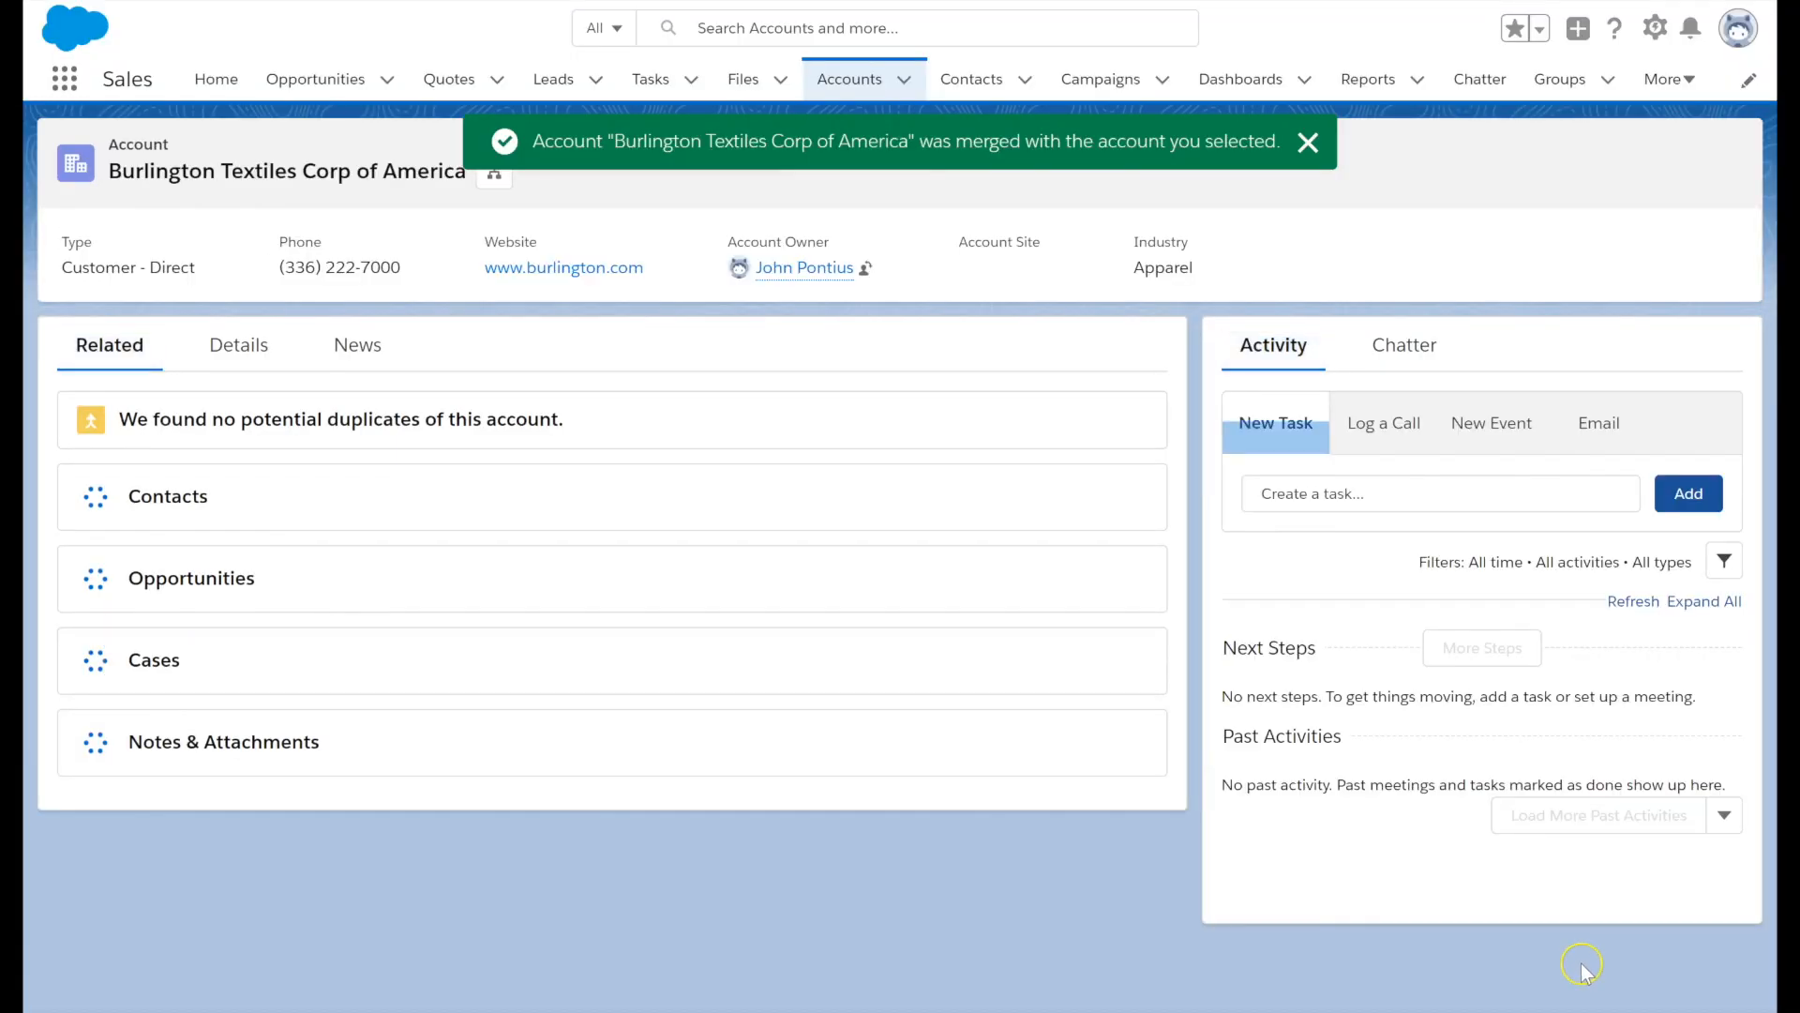
# Step: Return to the recently viewed accounts and open the first Burlington Textiles Weaving Plant Generator account
pyautogui.click(837, 86)
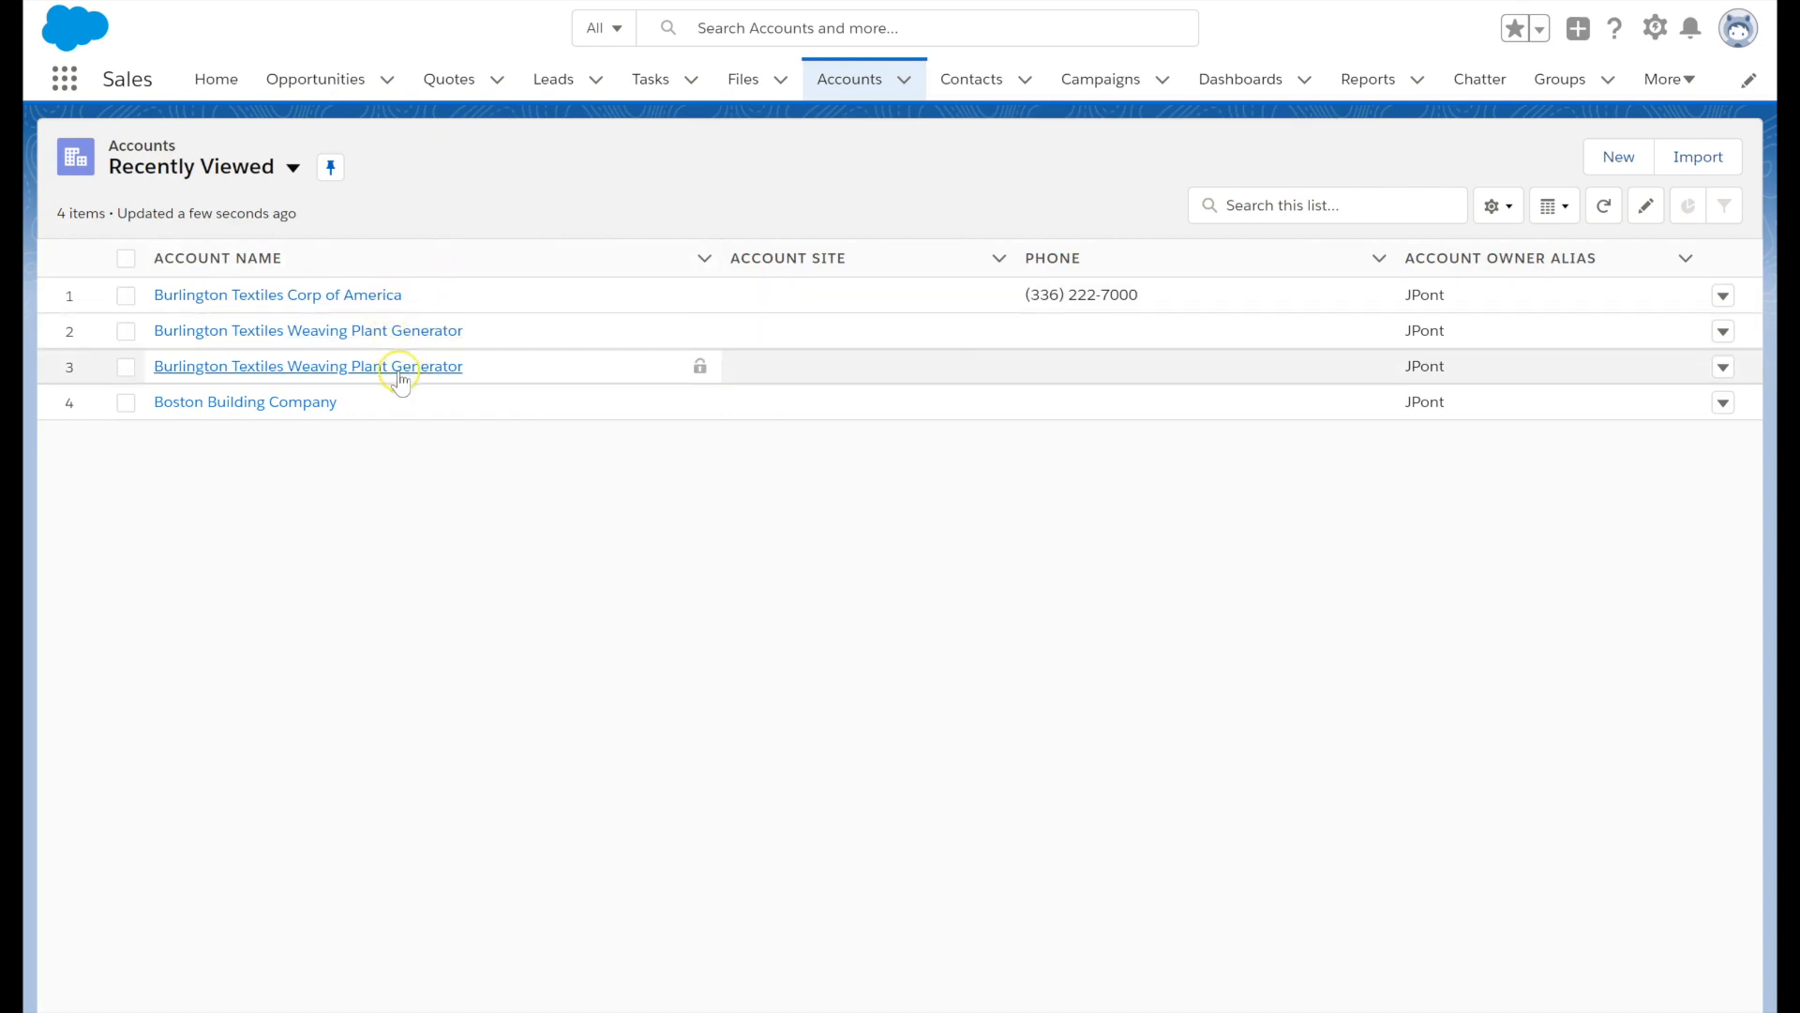
pyautogui.click(409, 330)
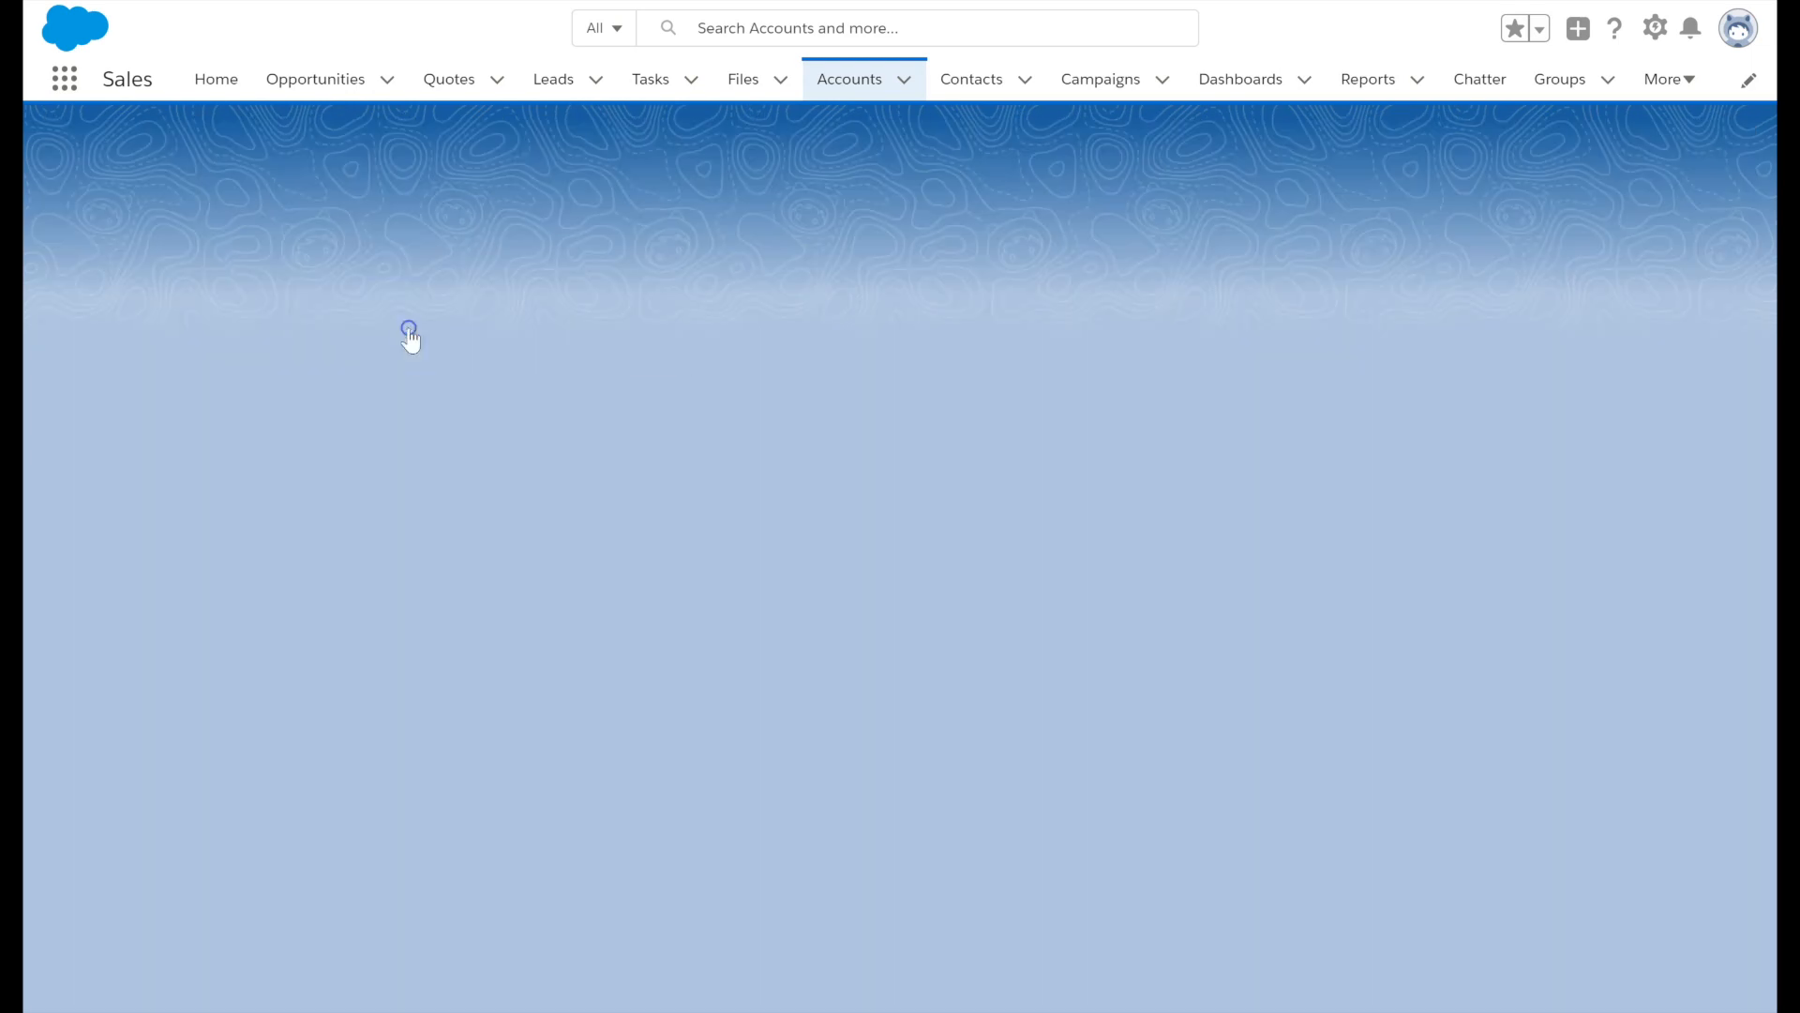